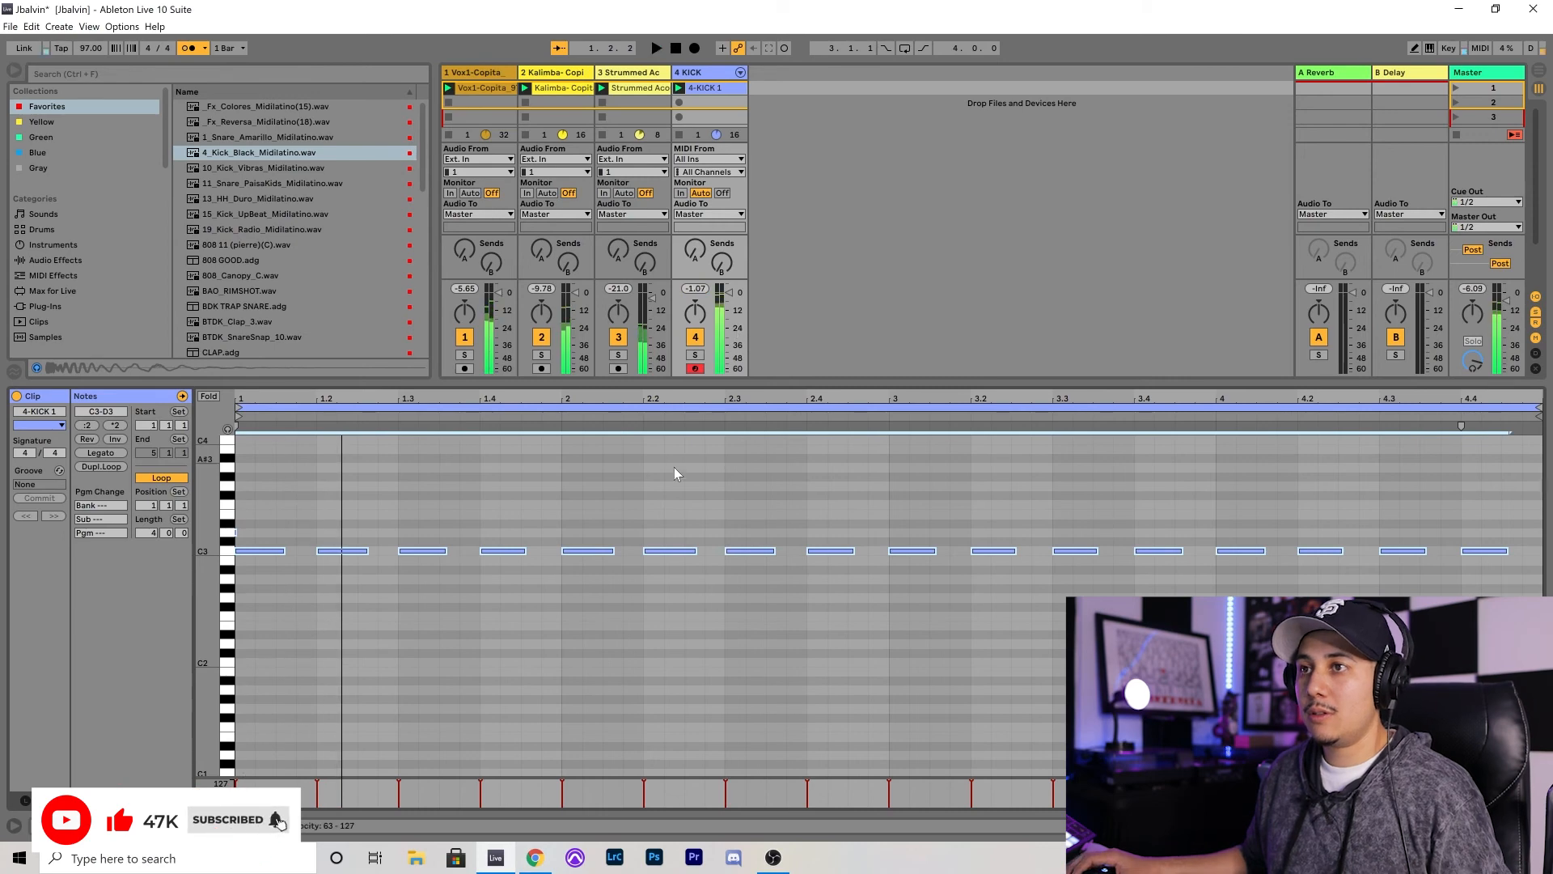
- Quantize all the notes in the four-bar kick clip and play the loop to check the timing
{"action": "key", "text": "space"}
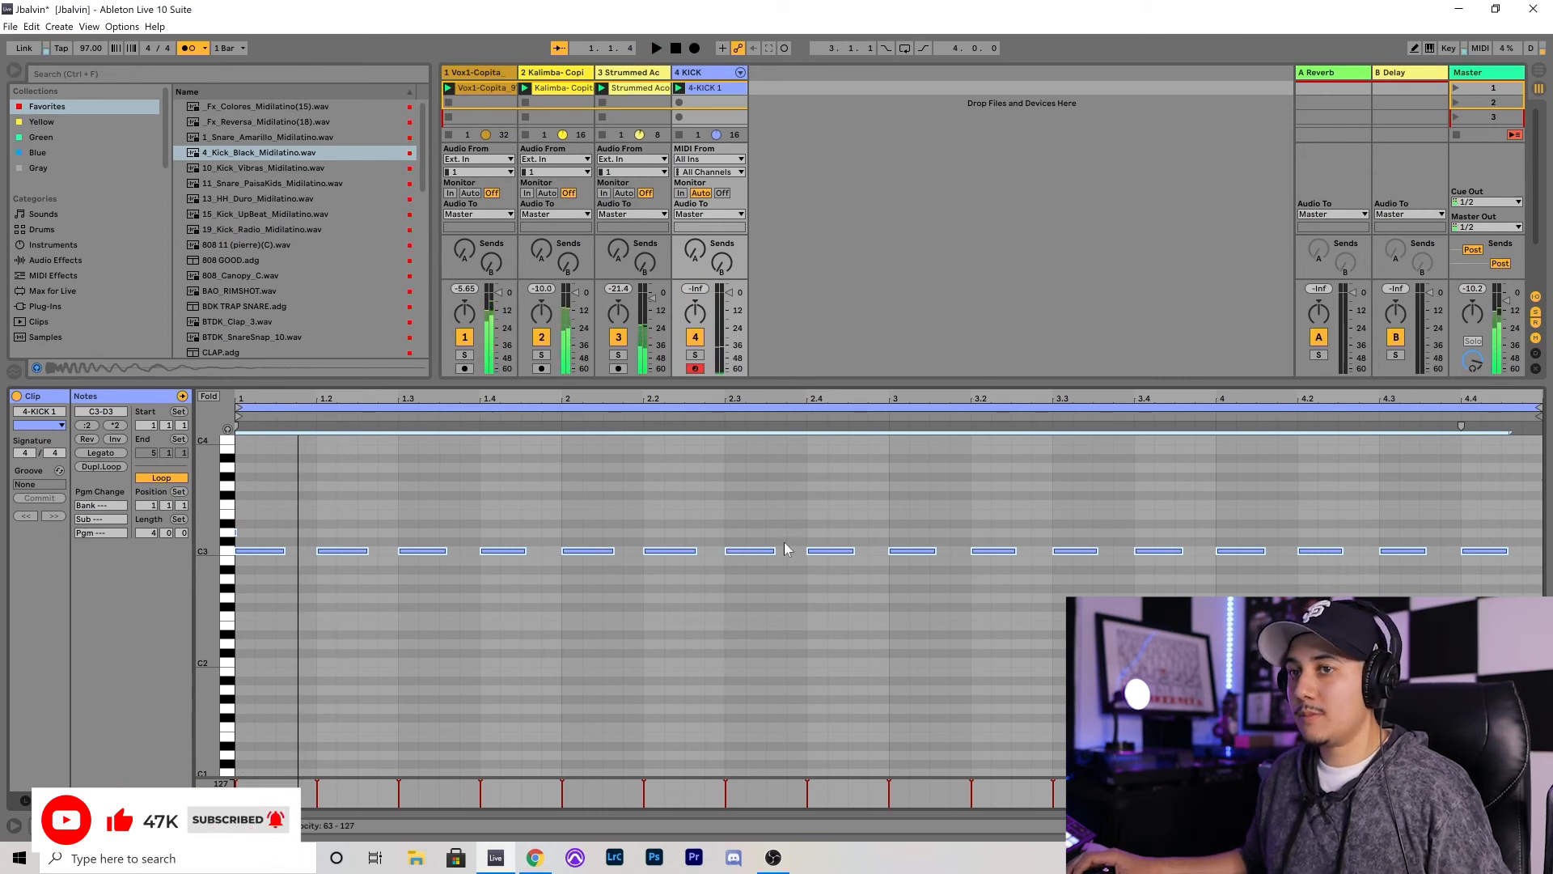
{"action": "key", "text": "space"}
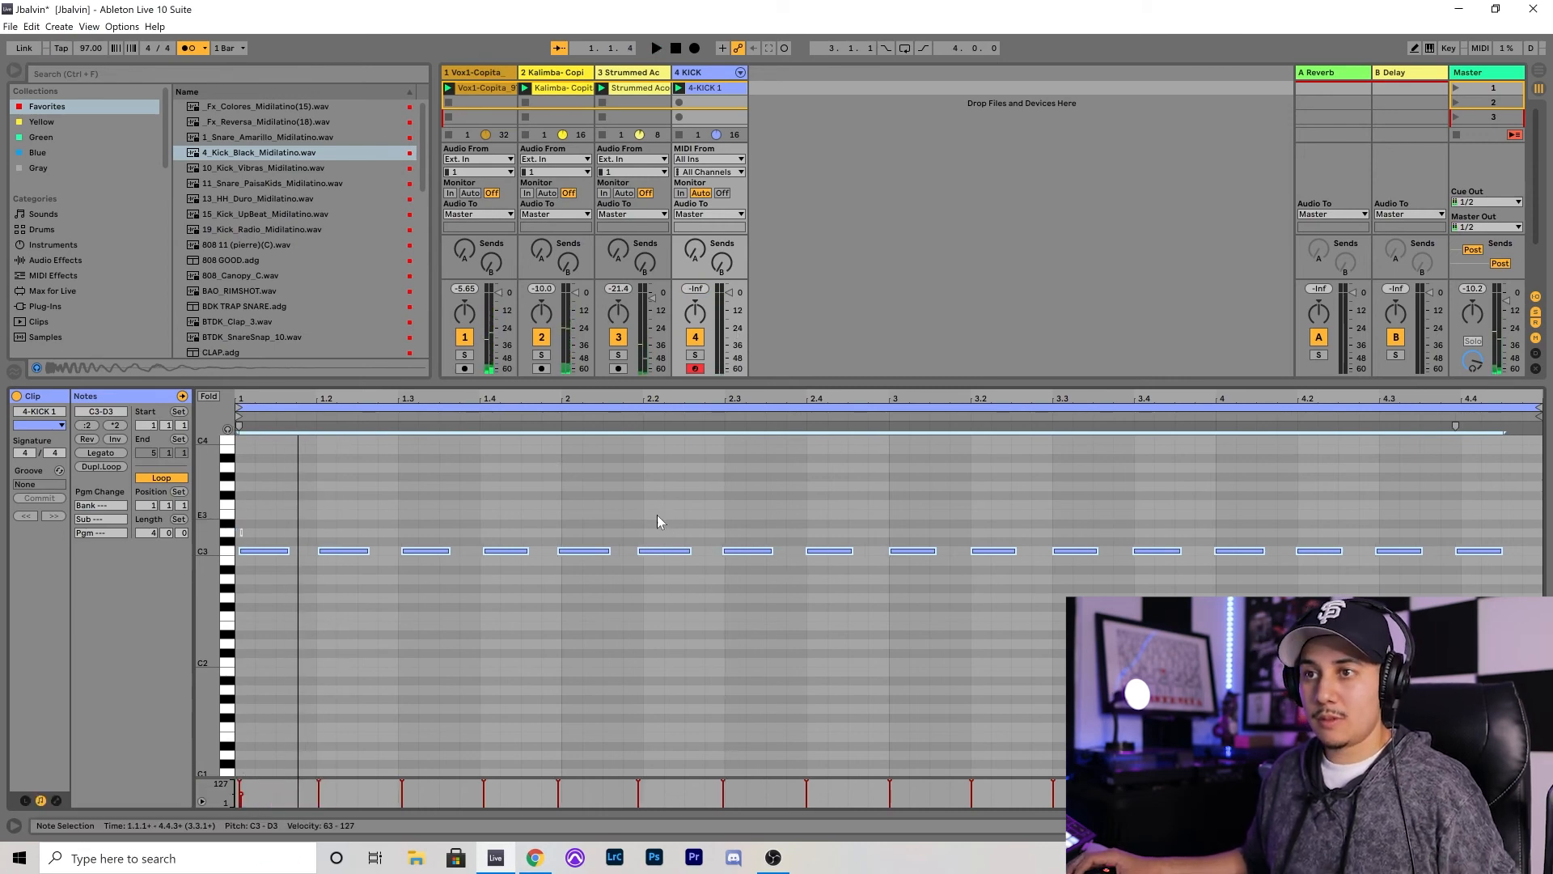
{"action": "left_click", "coordinate": [273, 500]}
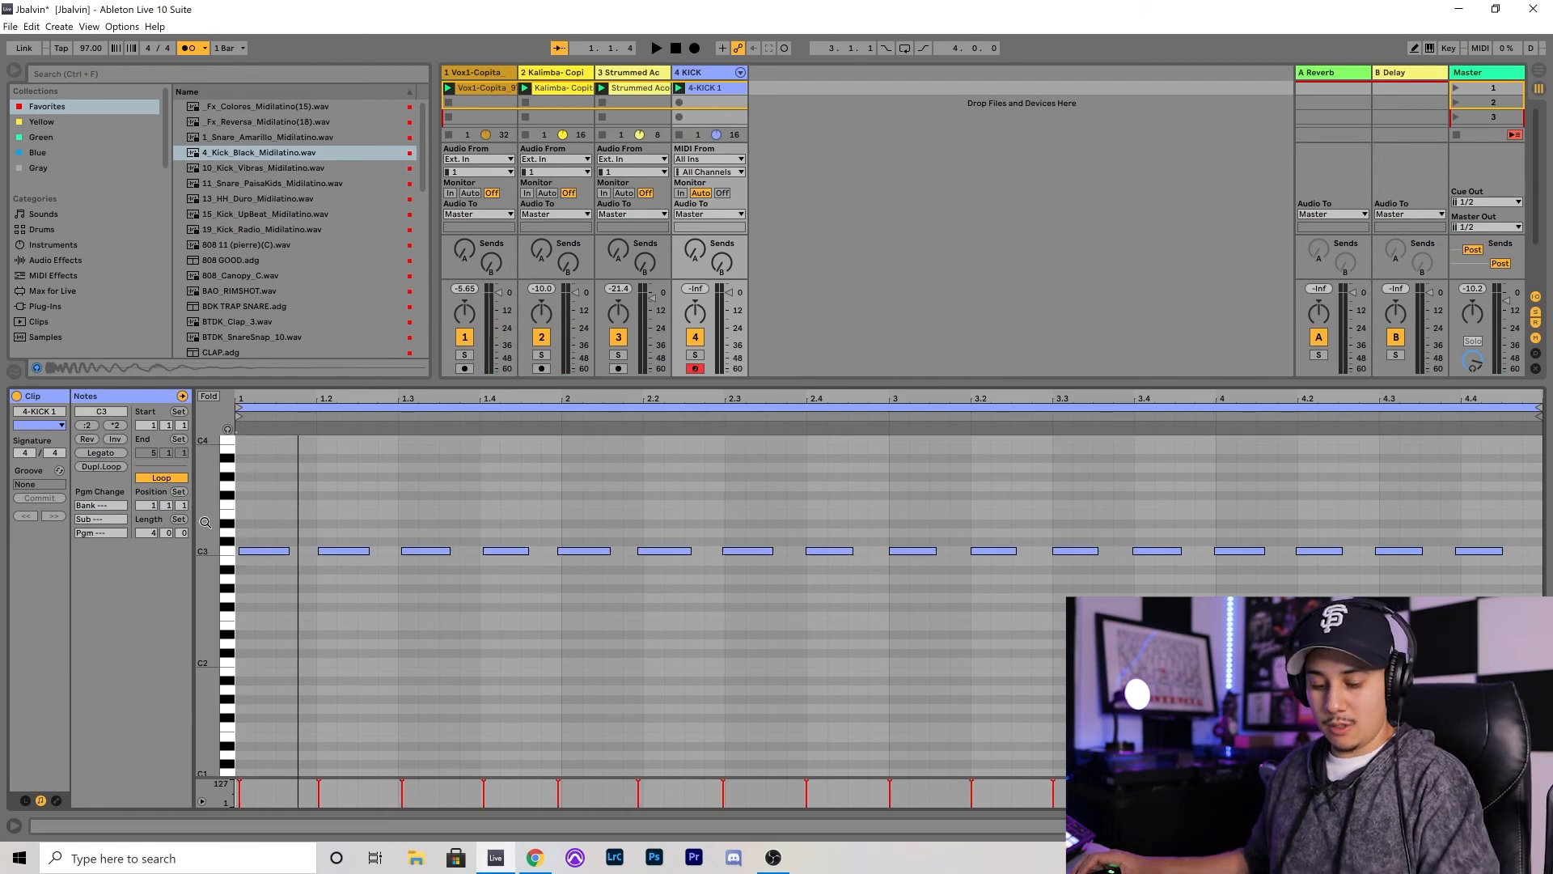
{"action": "key", "text": "ctrl+a"}
{"action": "key", "text": "space"}
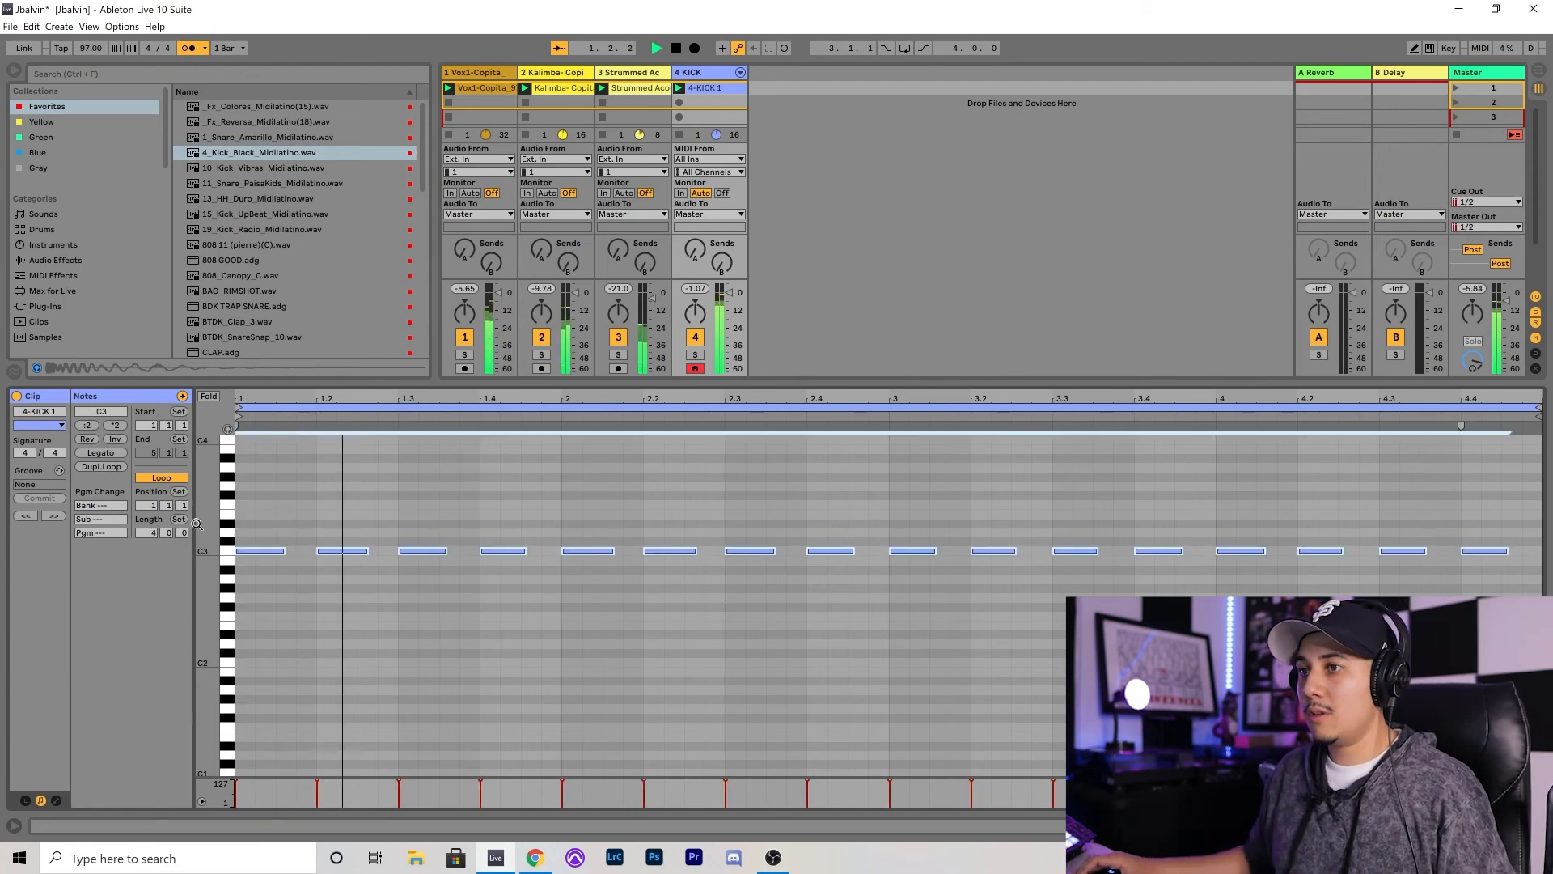
{"action": "left_click", "coordinate": [479, 489]}
{"action": "left_click", "coordinate": [643, 441]}
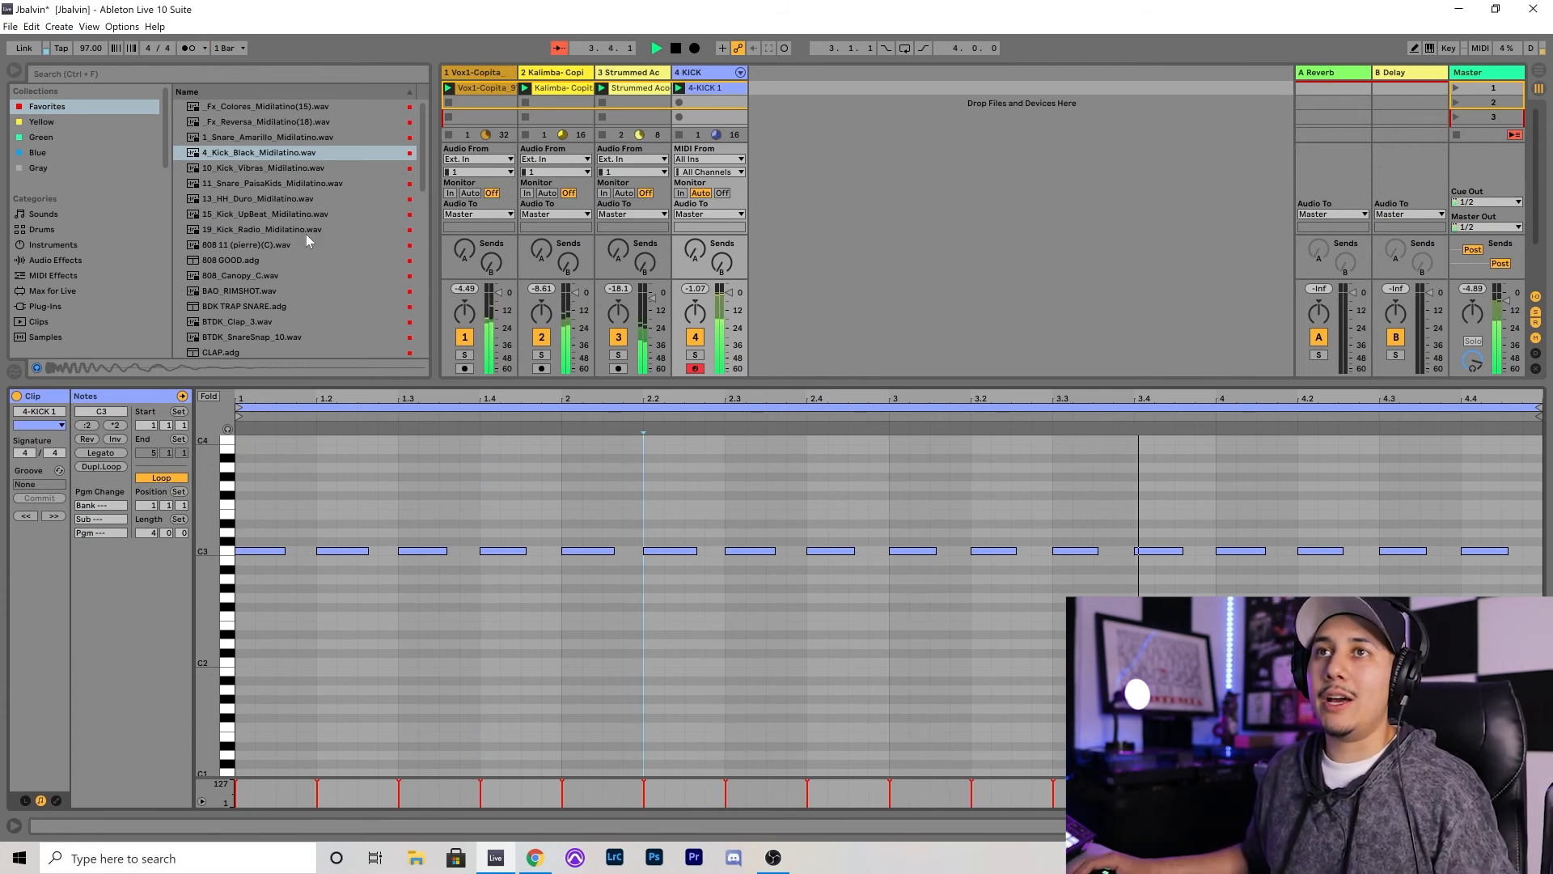
- Add the BDK TRAP SNARE.adg preset as a new track and replace its sample with 1_Snare_Amarillo_Midilatino.wav
{"action": "left_click_drag", "start_coordinate": [775, 383], "coordinate": [774, 435]}
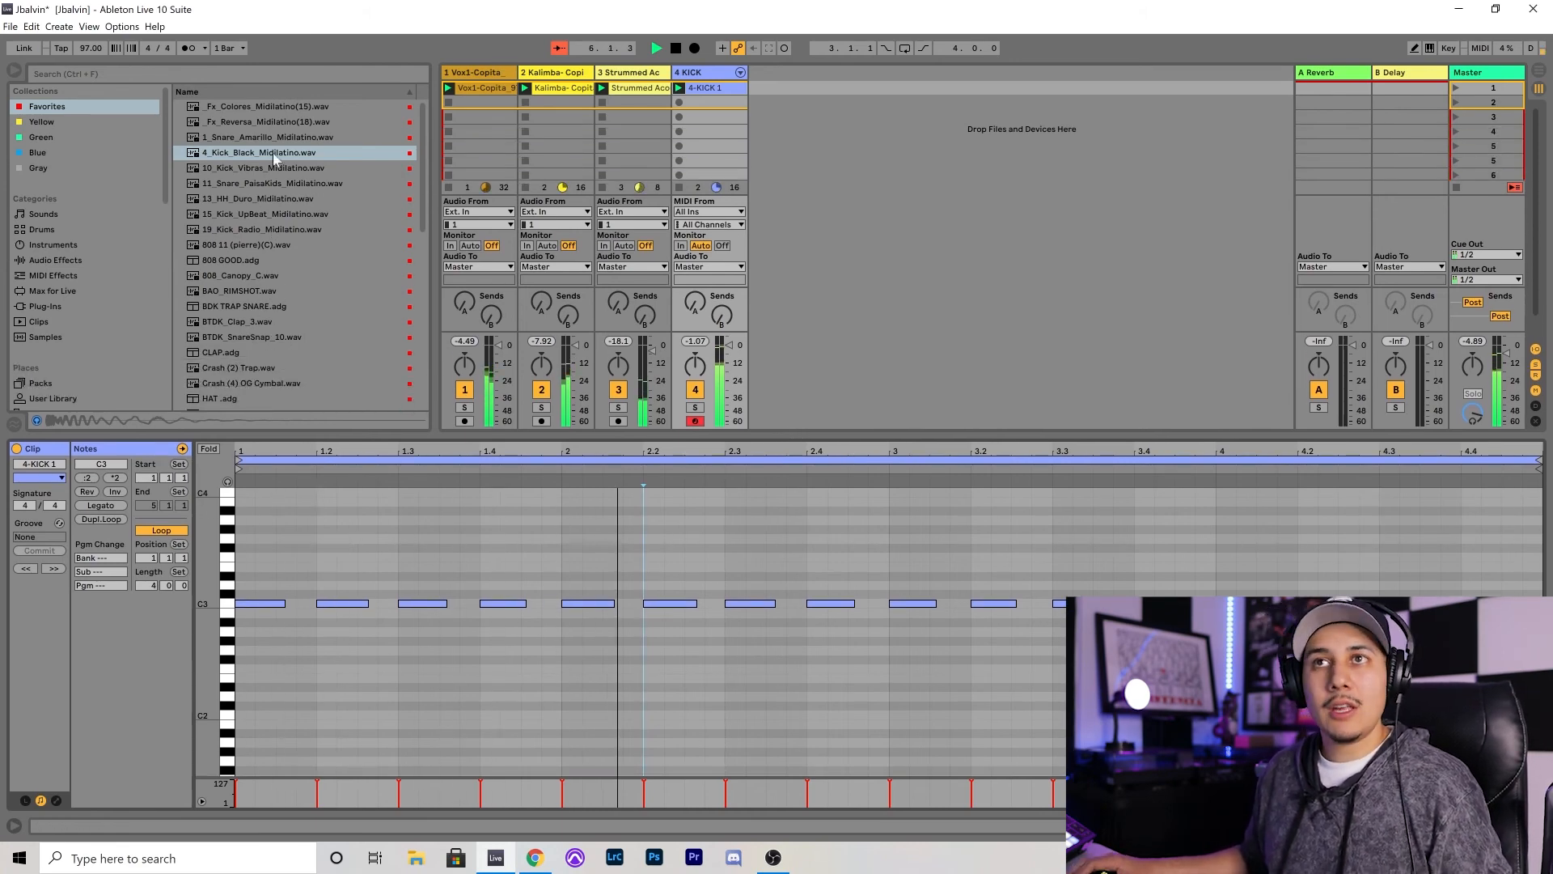
{"action": "left_click_drag", "start_coordinate": [266, 306], "coordinate": [1024, 133]}
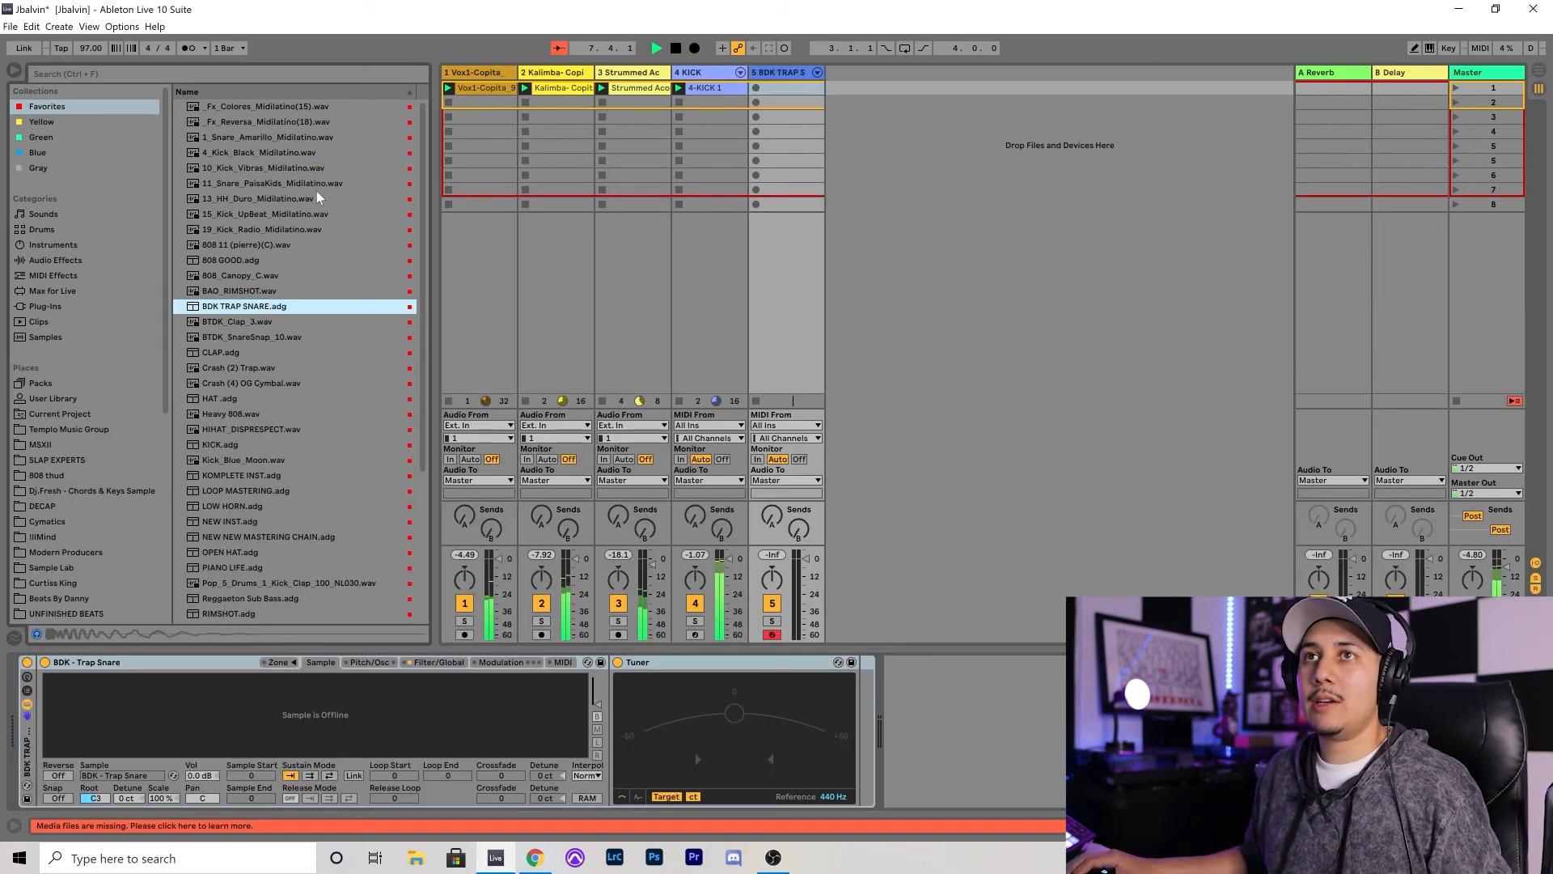
{"action": "left_click", "coordinate": [198, 136]}
{"action": "left_click_drag", "start_coordinate": [269, 140], "coordinate": [345, 700]}
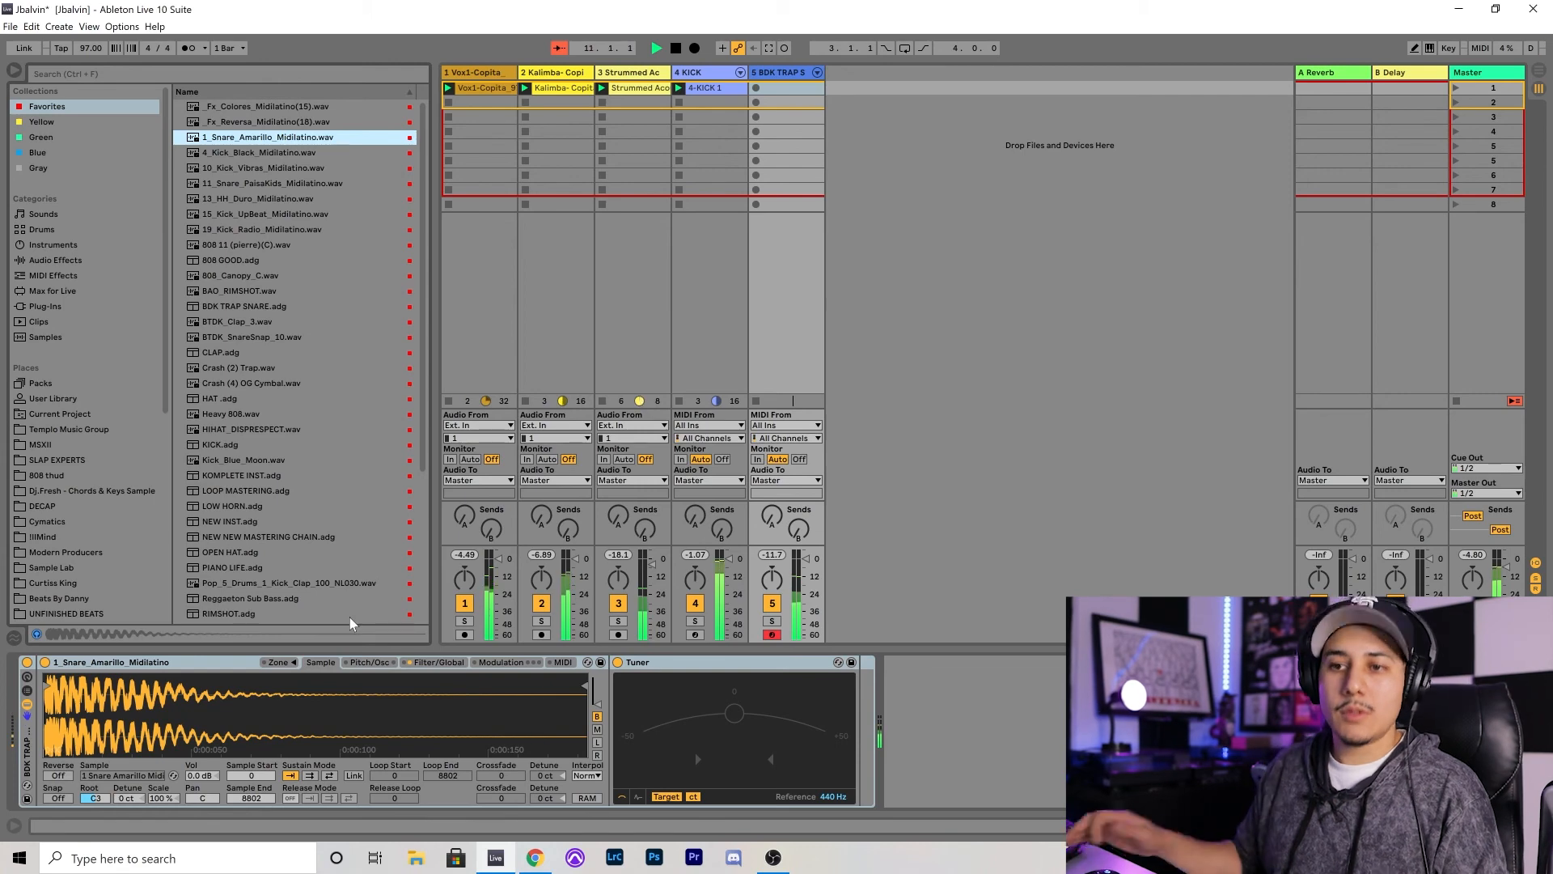
- Set the snare sample's volume to 6.0 dB and capture the played snare pattern as a clip
{"action": "left_click_drag", "start_coordinate": [197, 781], "coordinate": [197, 774]}
{"action": "left_click_drag", "start_coordinate": [193, 780], "coordinate": [194, 777]}
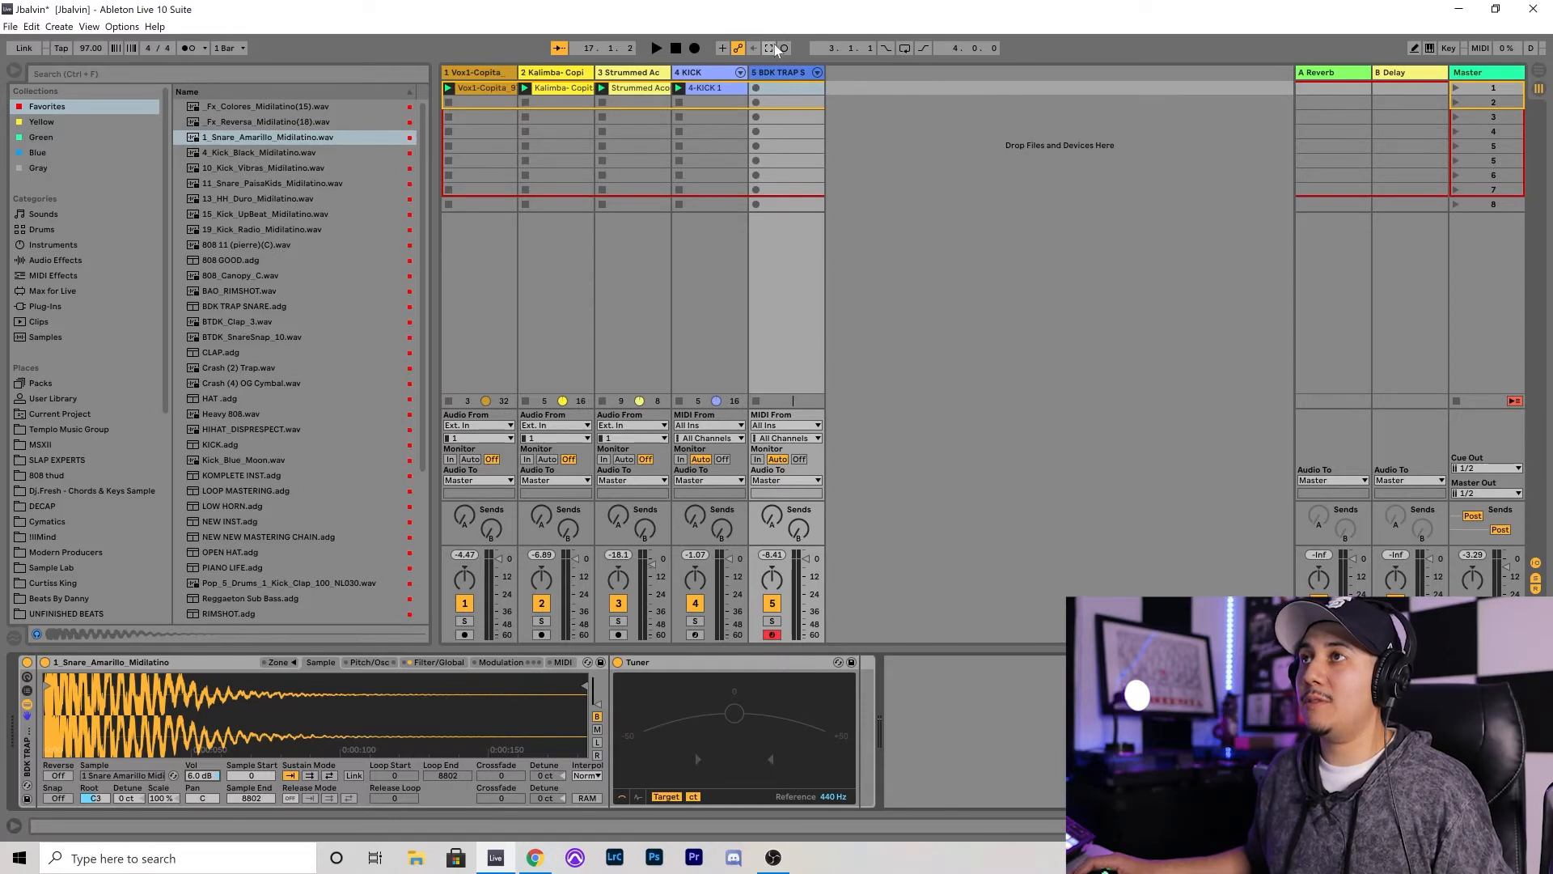
{"action": "left_click", "coordinate": [769, 50]}
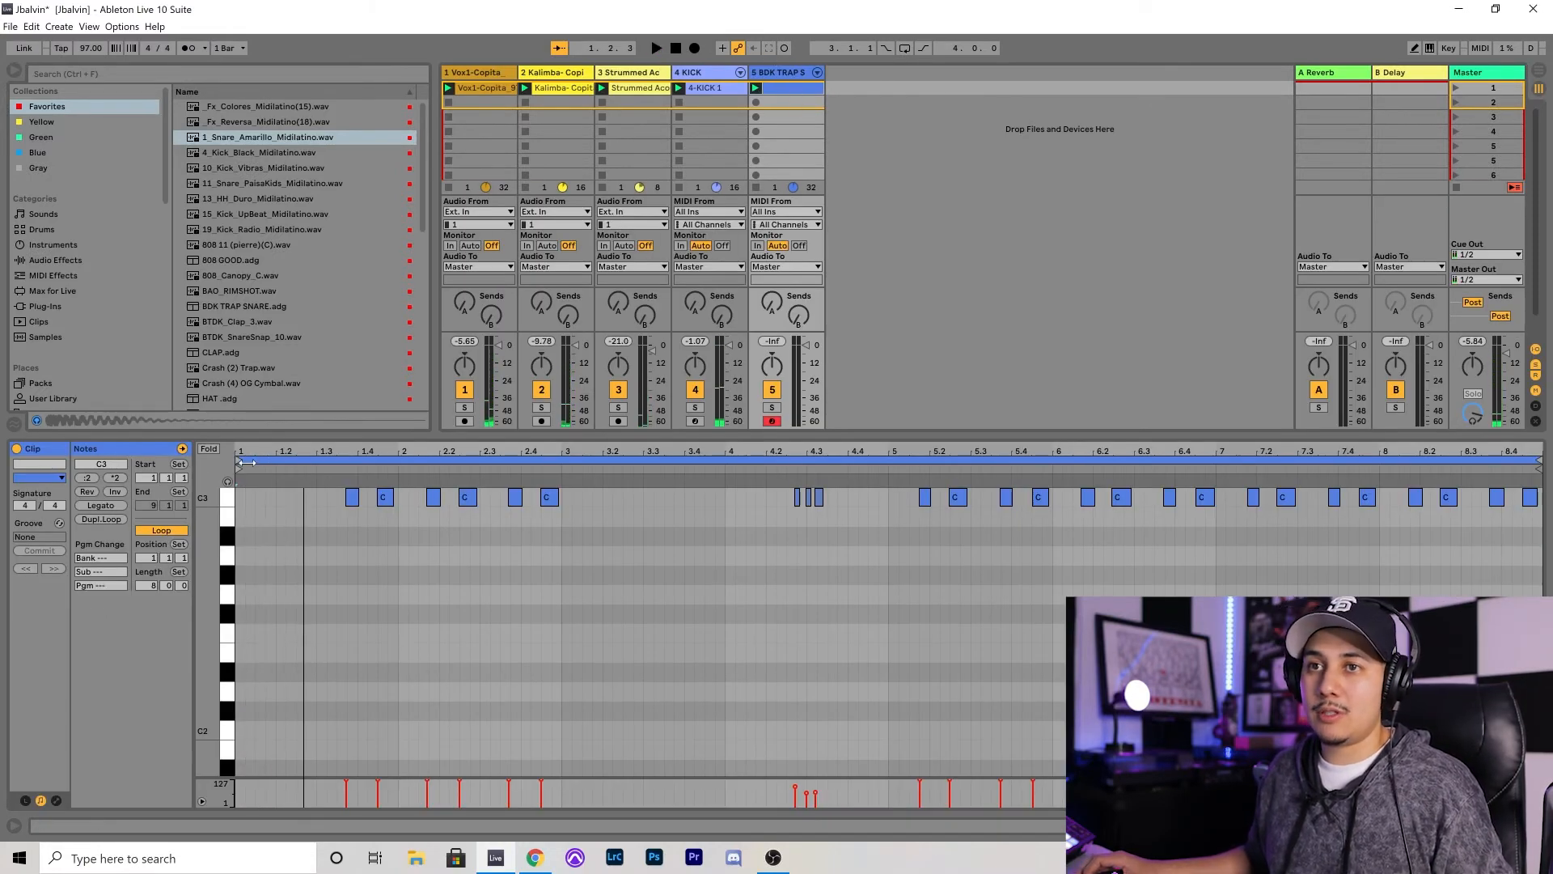
- Restrict the snare clip's loop to the four bars starting at 5.1.1 and quantize all of its notes
{"action": "left_click_drag", "start_coordinate": [241, 459], "coordinate": [890, 458]}
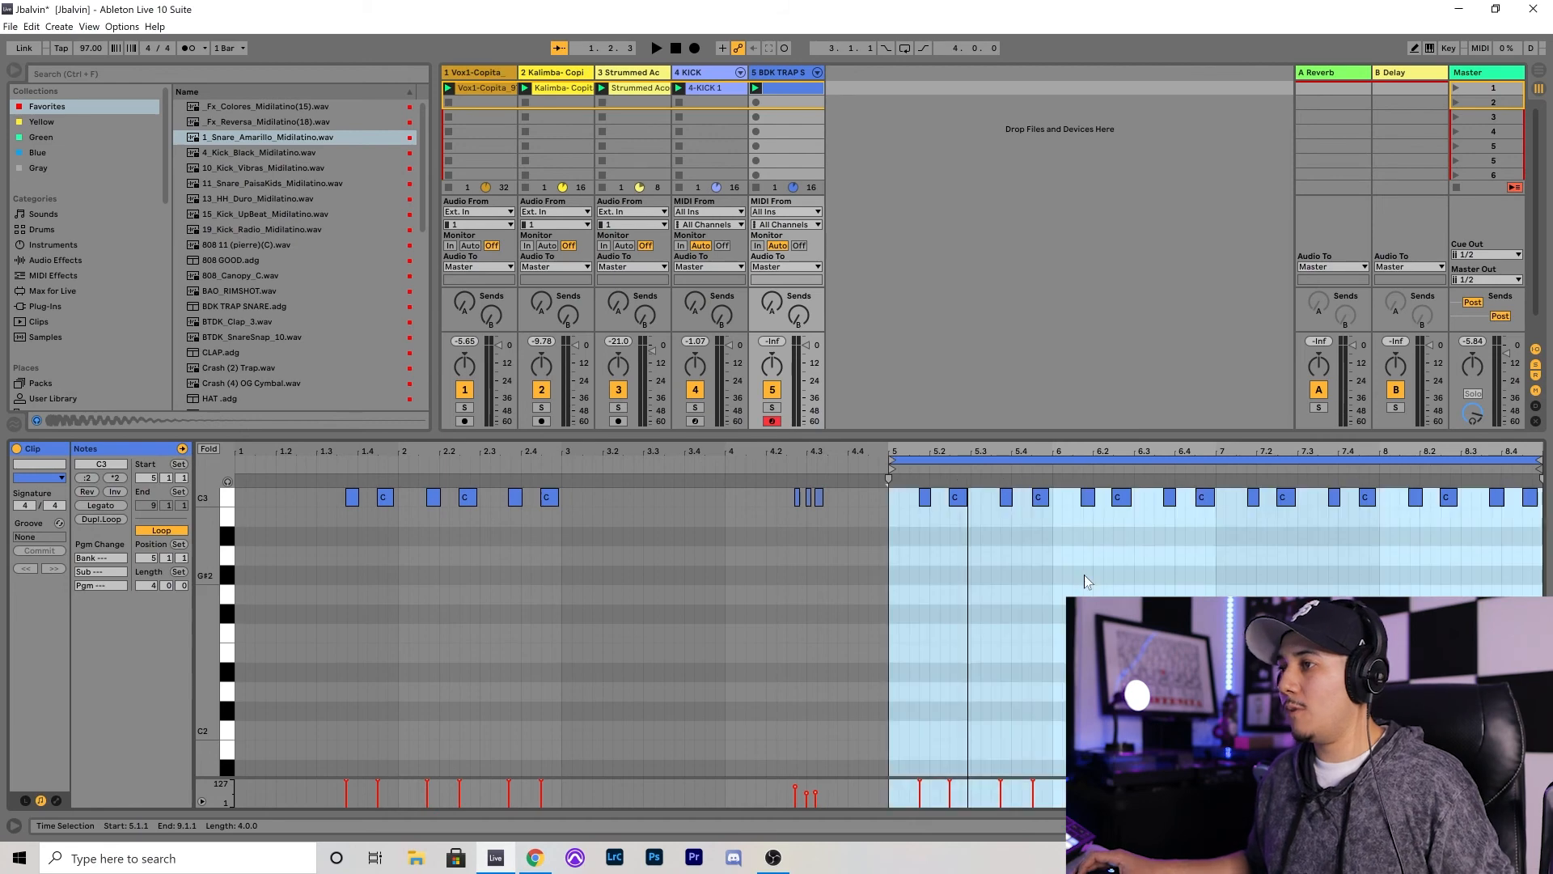
{"action": "key", "text": "ctrl+a"}
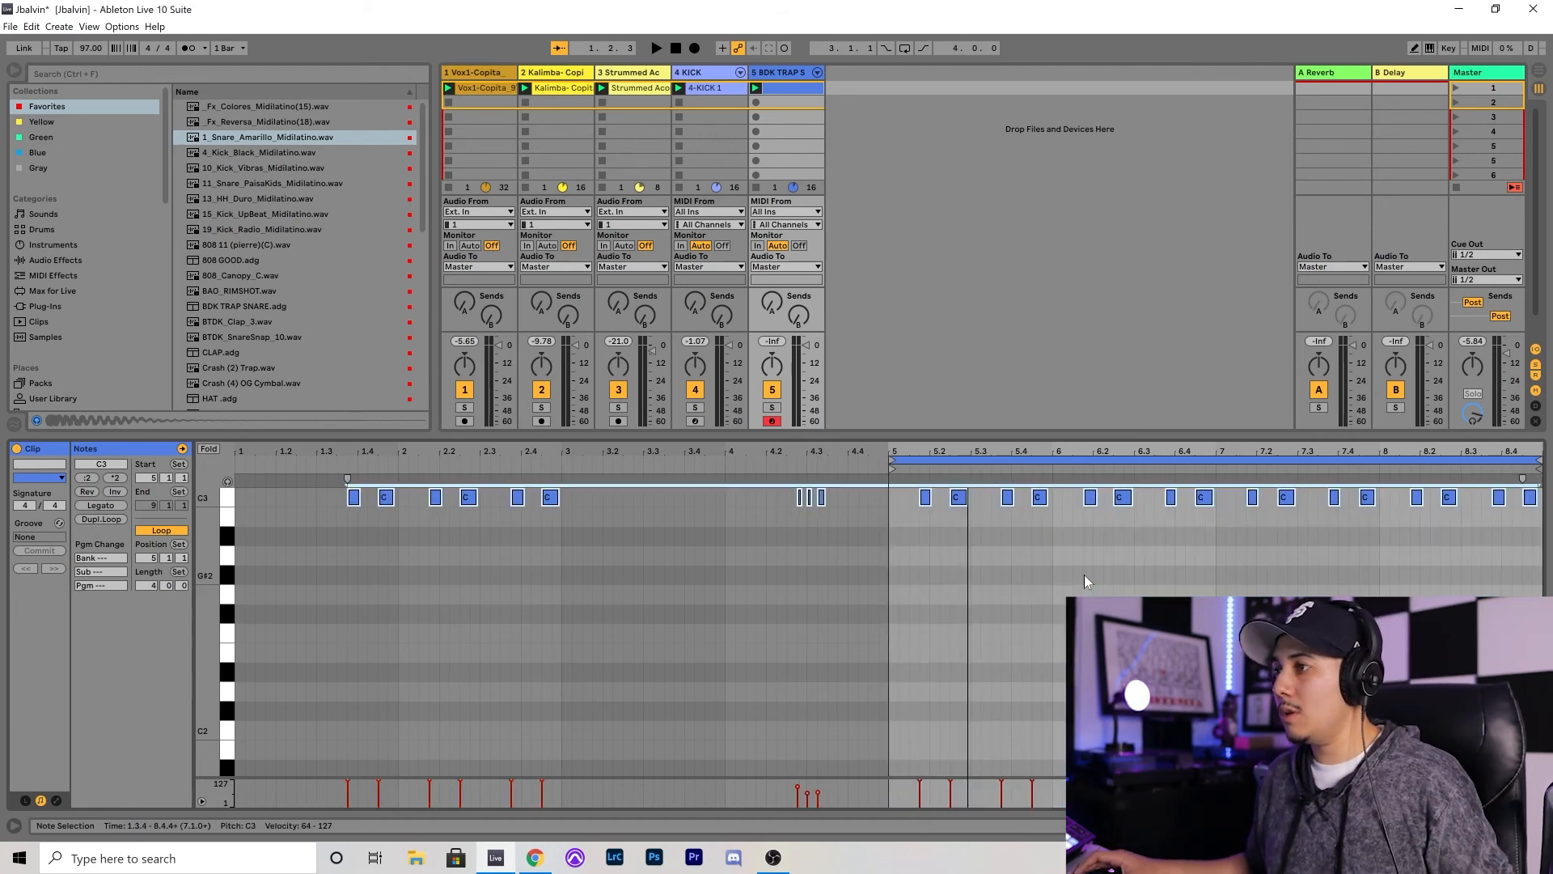
{"action": "key", "text": "alt+Left"}
{"action": "key", "text": "space"}
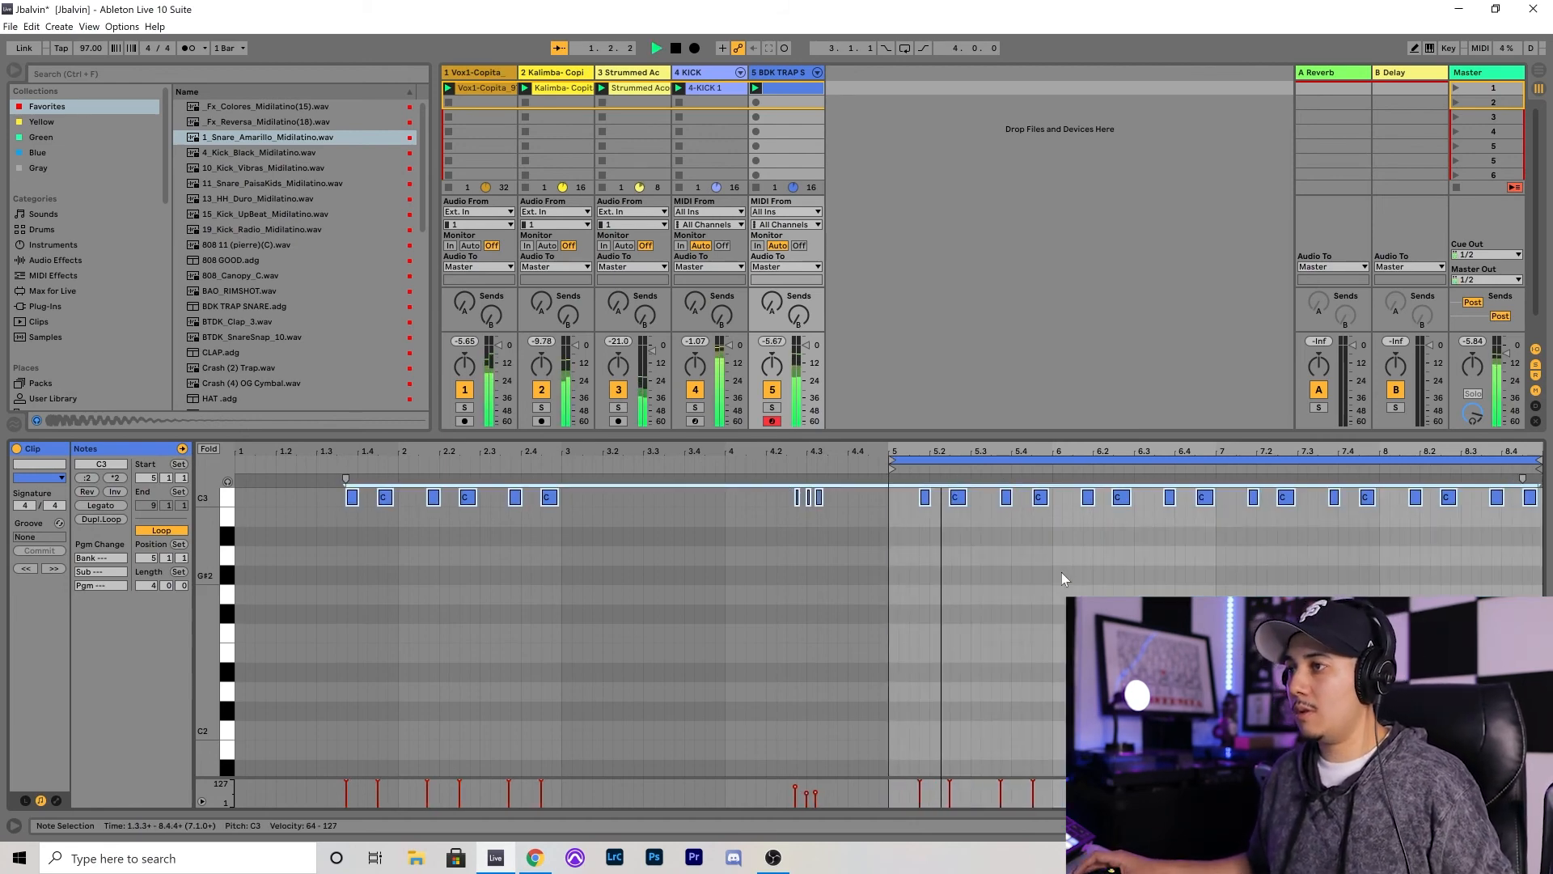
{"action": "key", "text": "ctrl+u"}
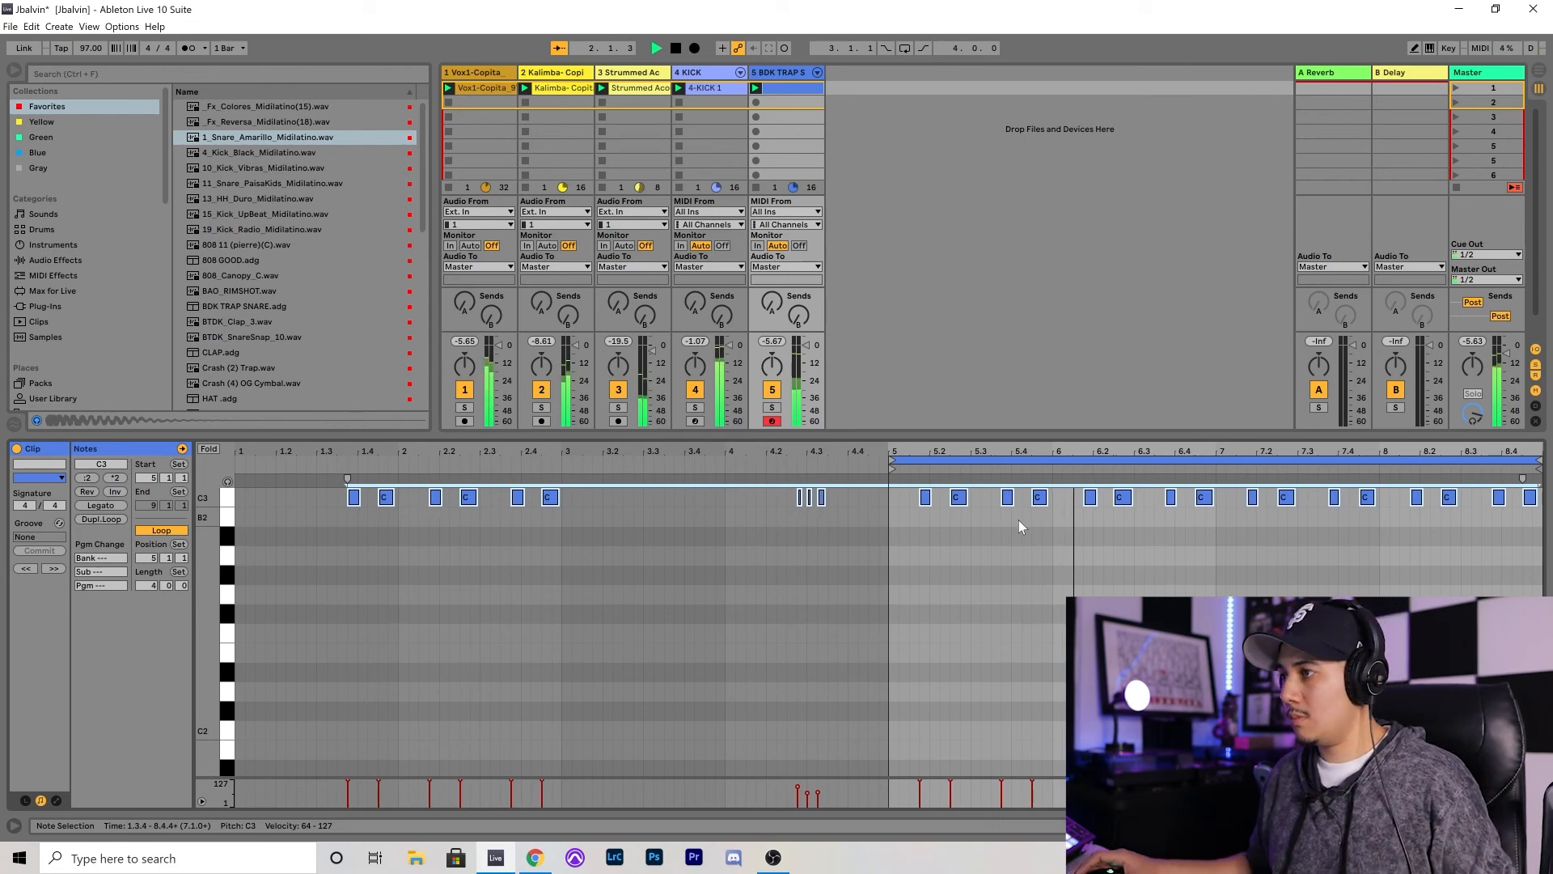
{"action": "left_click", "coordinate": [1144, 560]}
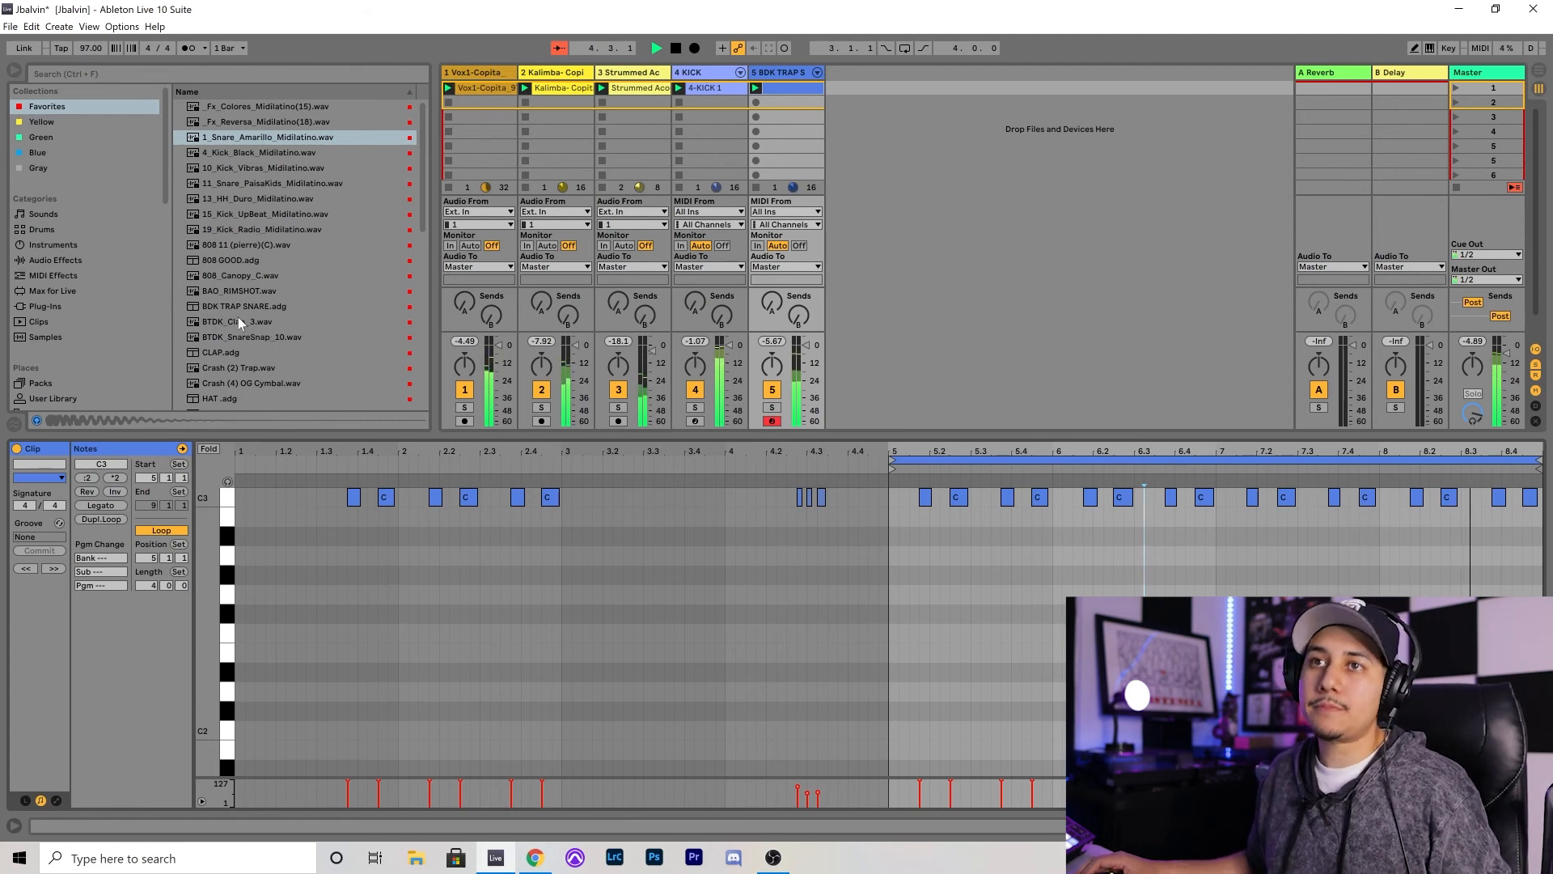
- Add the HAT.adg preset as a new track and replace its sample with 13_HH_Duro_Midilatino.wav
{"action": "left_click_drag", "start_coordinate": [237, 396], "coordinate": [930, 162]}
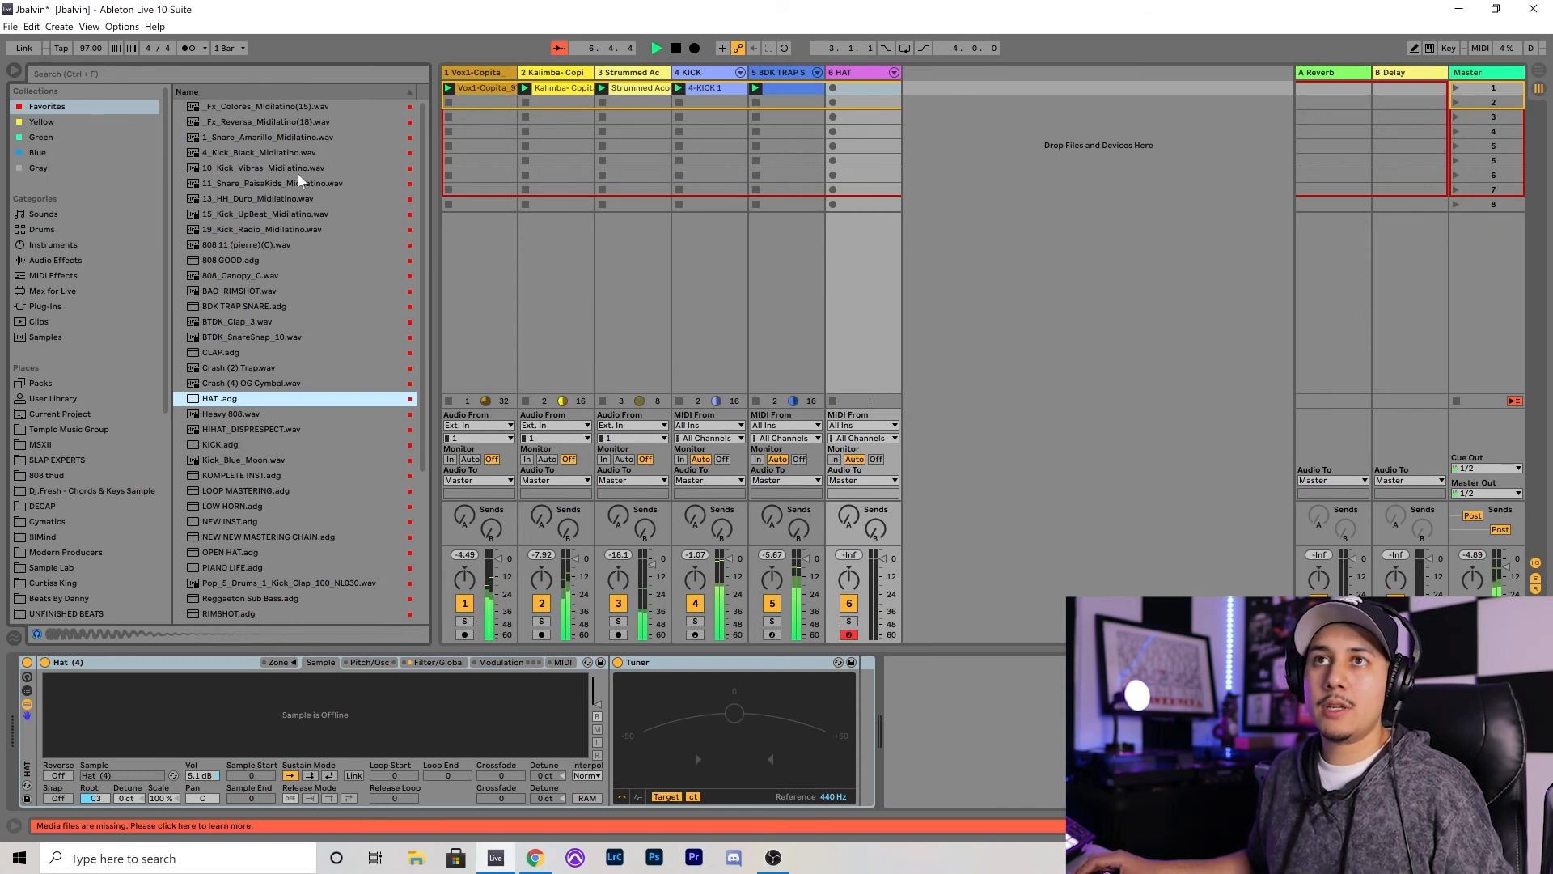
{"action": "left_click", "coordinate": [241, 199]}
{"action": "left_click_drag", "start_coordinate": [241, 200], "coordinate": [272, 703]}
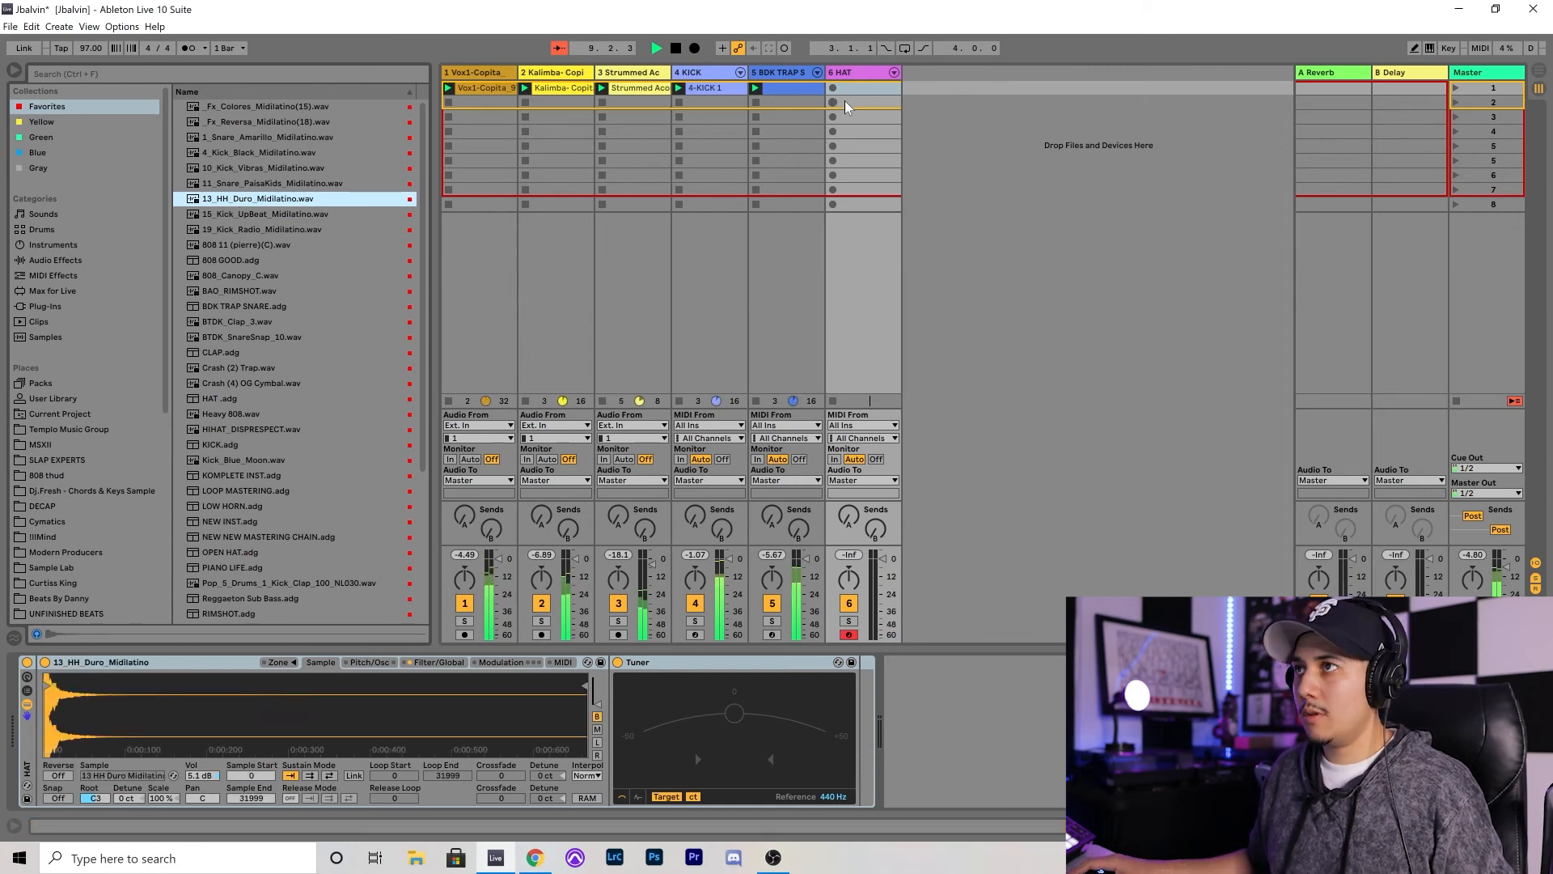
- Create a one-bar clip in the hat track's first slot and fill C3 with eighth notes
{"action": "double_click", "coordinate": [866, 87]}
{"action": "key", "text": "b"}
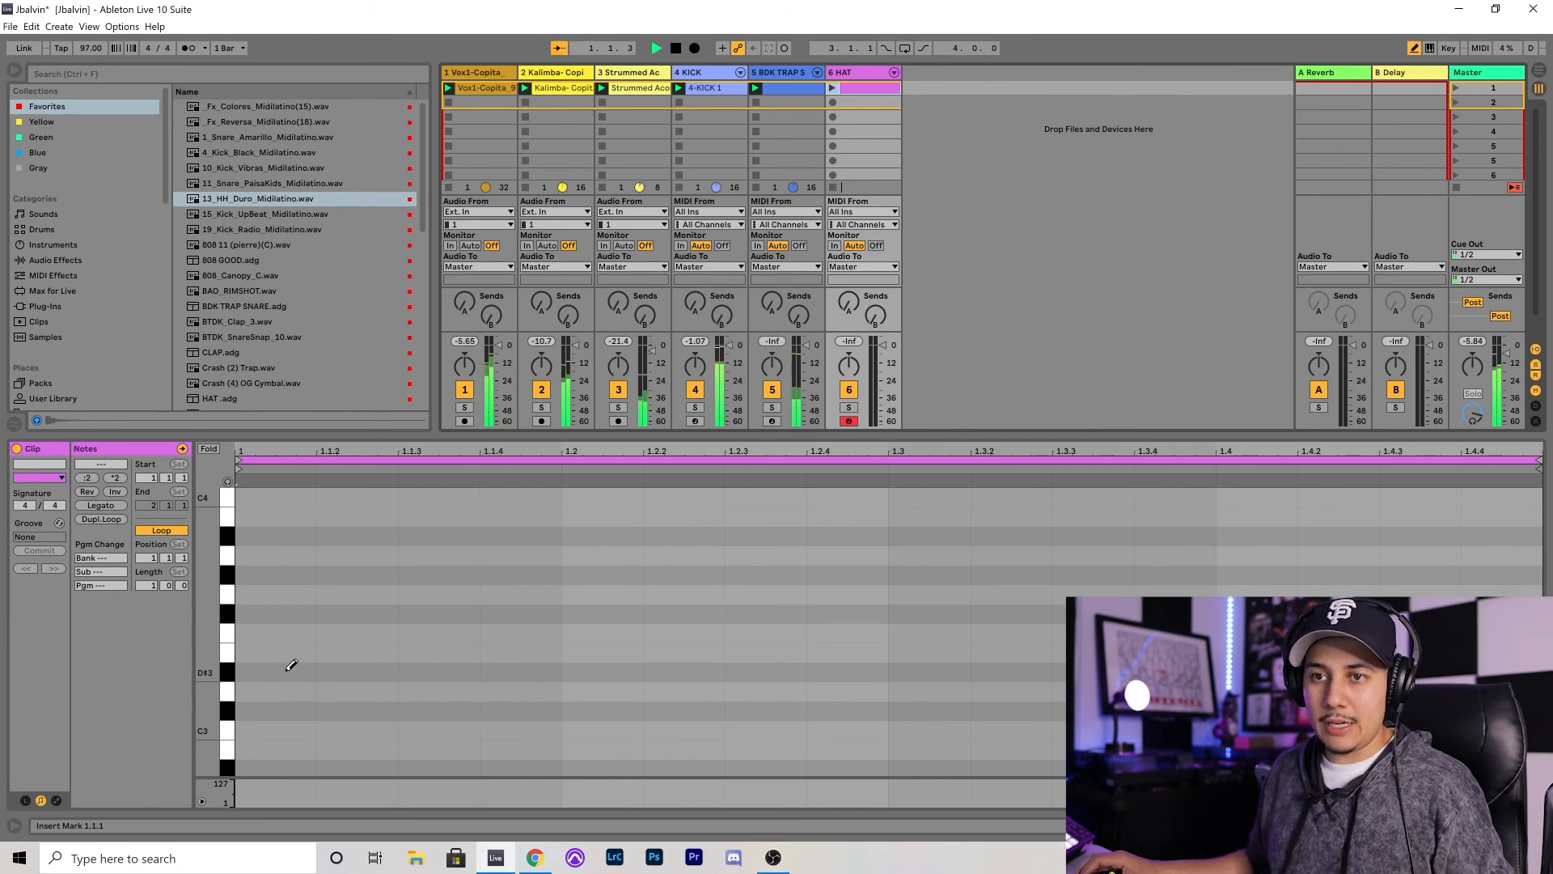
{"action": "scroll", "coordinate": [318, 676], "scroll_direction": "up", "scroll_amount": 2}
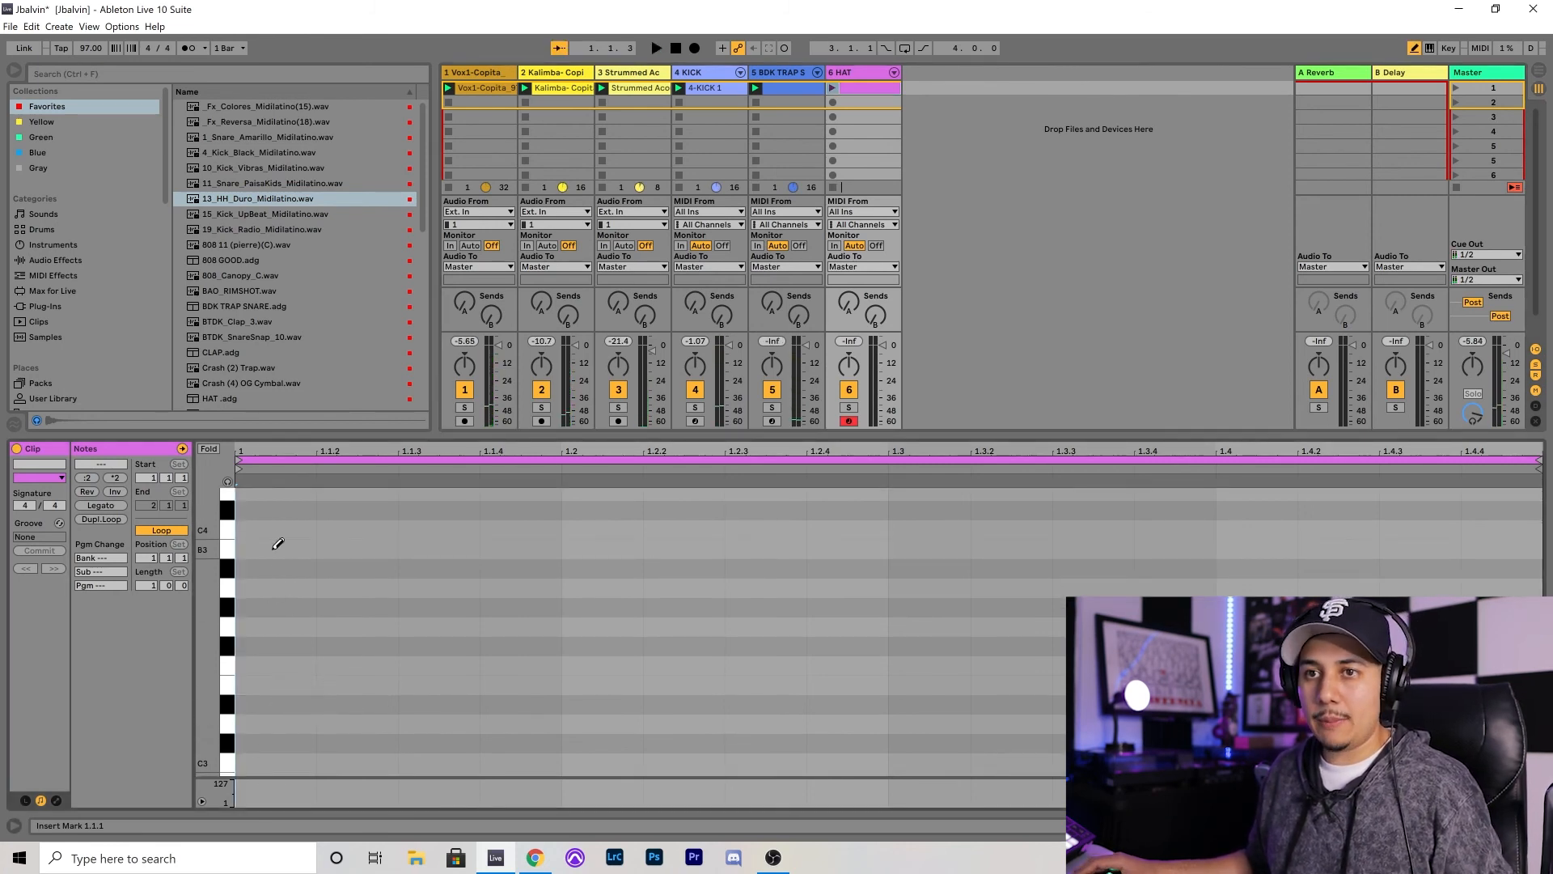
{"action": "scroll", "coordinate": [275, 688], "scroll_direction": "down", "scroll_amount": 2}
{"action": "left_click_drag", "start_coordinate": [247, 731], "coordinate": [1464, 731]}
{"action": "right_click", "coordinate": [1030, 701]}
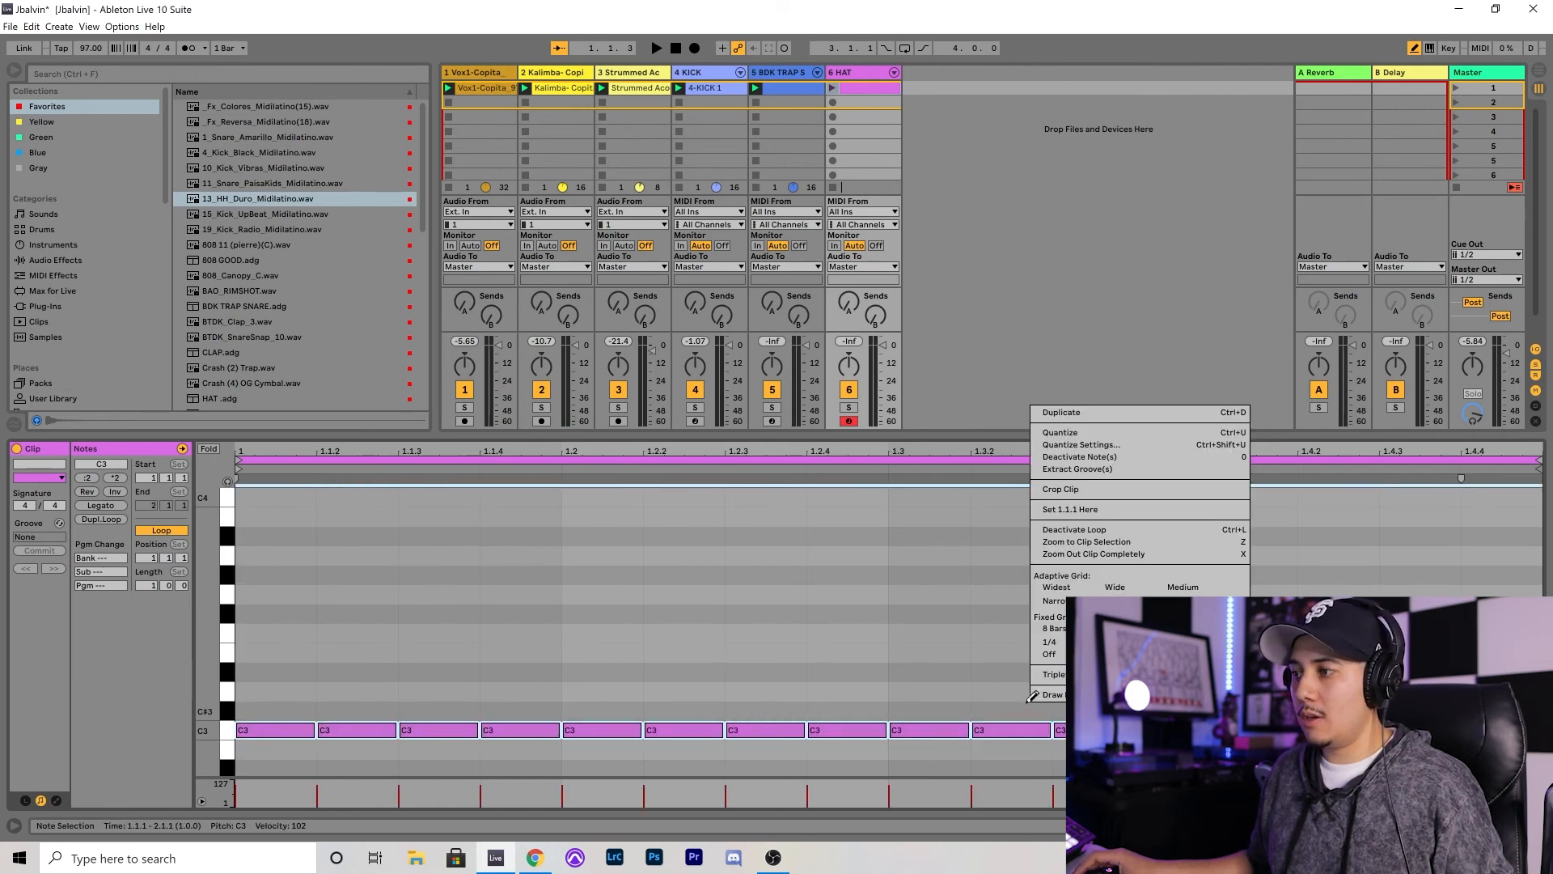
{"action": "left_click", "coordinate": [705, 751]}
{"action": "left_click", "coordinate": [281, 727]}
{"action": "left_click_drag", "start_coordinate": [281, 728], "coordinate": [1414, 483]}
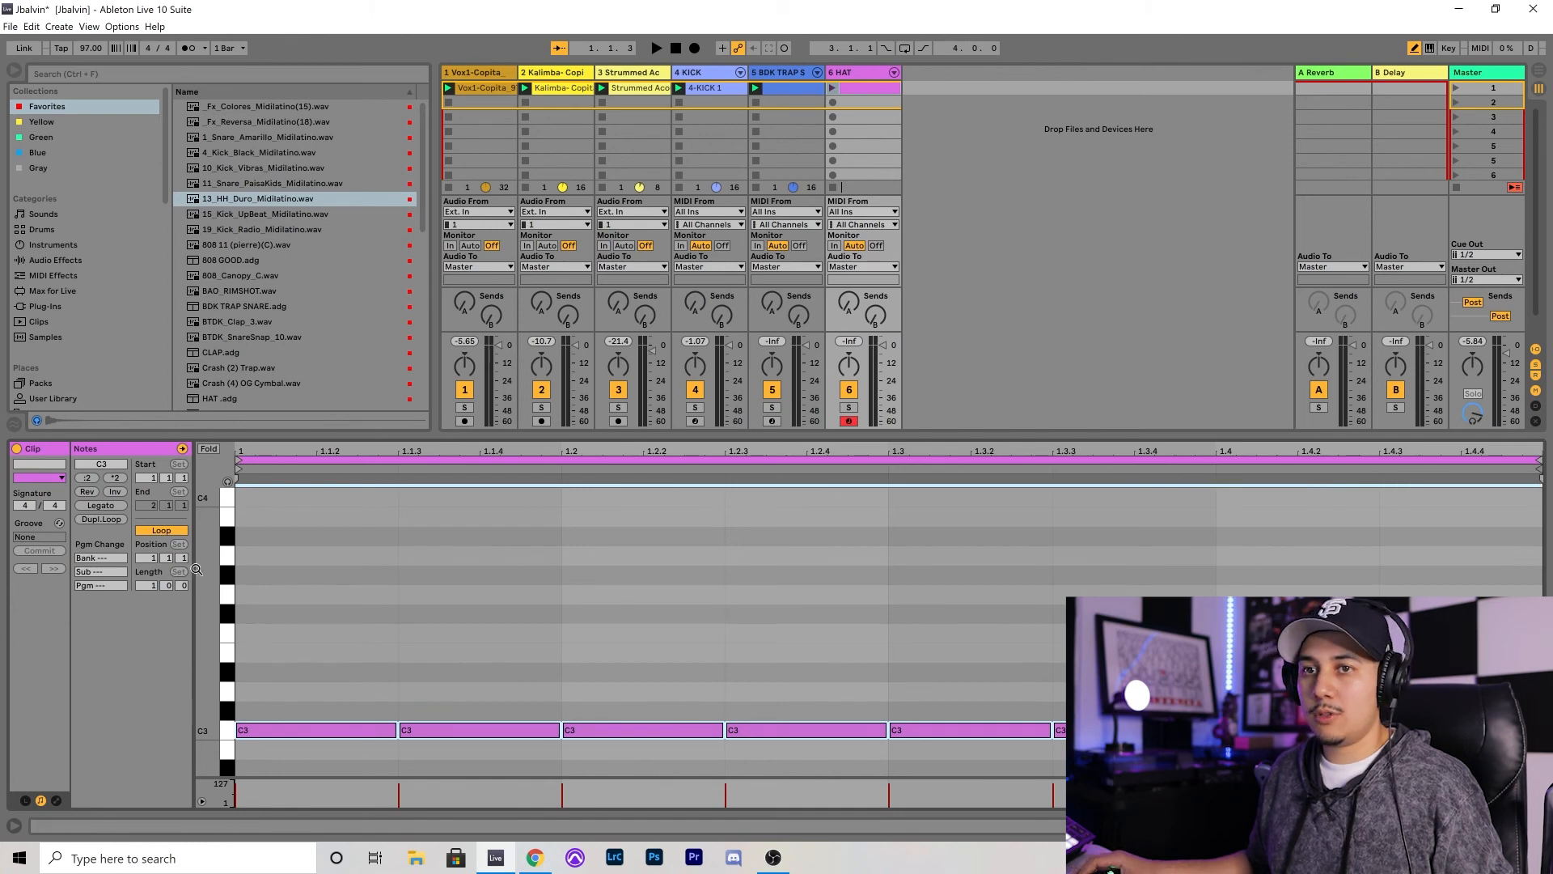
- Extend the hat clip's eighth-note loop to four bars and pan the hat track slightly left
{"action": "left_click_drag", "start_coordinate": [151, 587], "coordinate": [151, 567]}
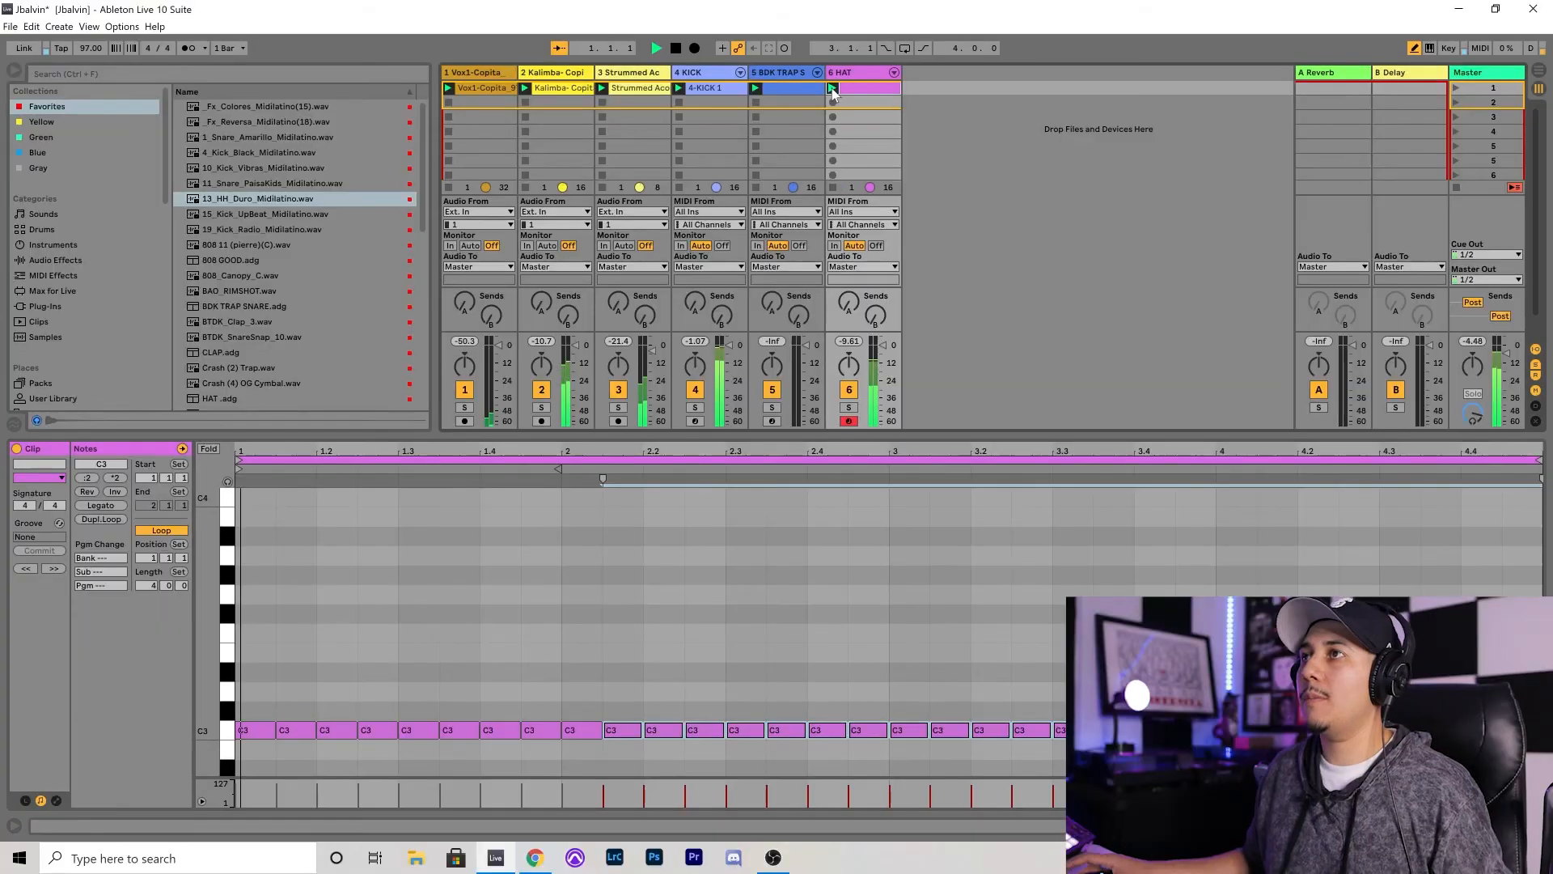
{"action": "left_click_drag", "start_coordinate": [852, 366], "coordinate": [852, 371]}
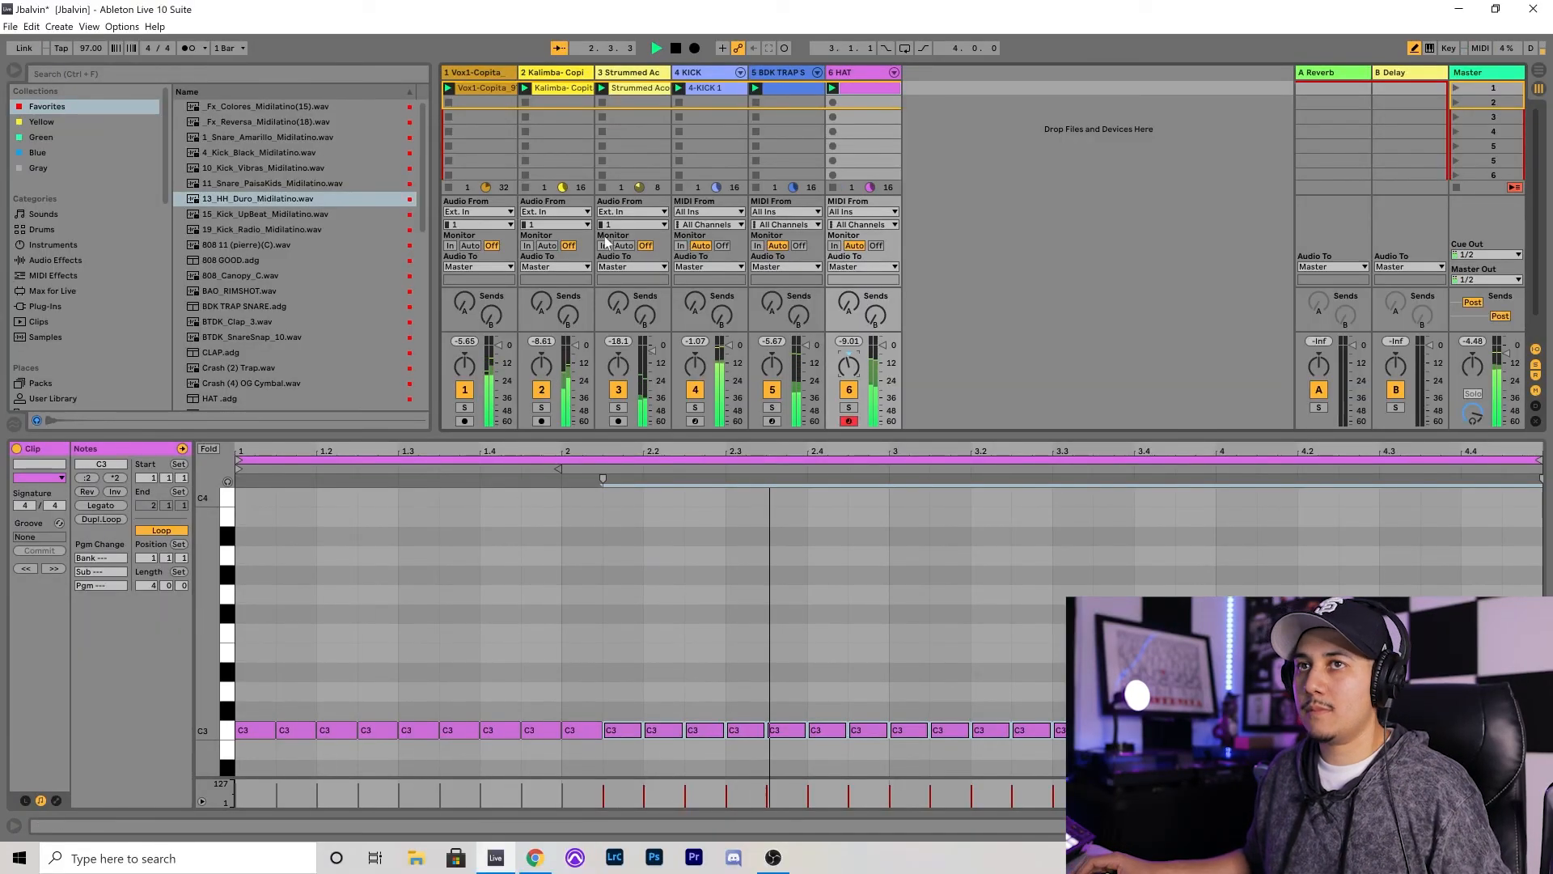
{"action": "scroll", "coordinate": [293, 238], "scroll_direction": "down", "scroll_amount": 2}
{"action": "scroll", "coordinate": [294, 238], "scroll_direction": "down", "scroll_amount": 3}
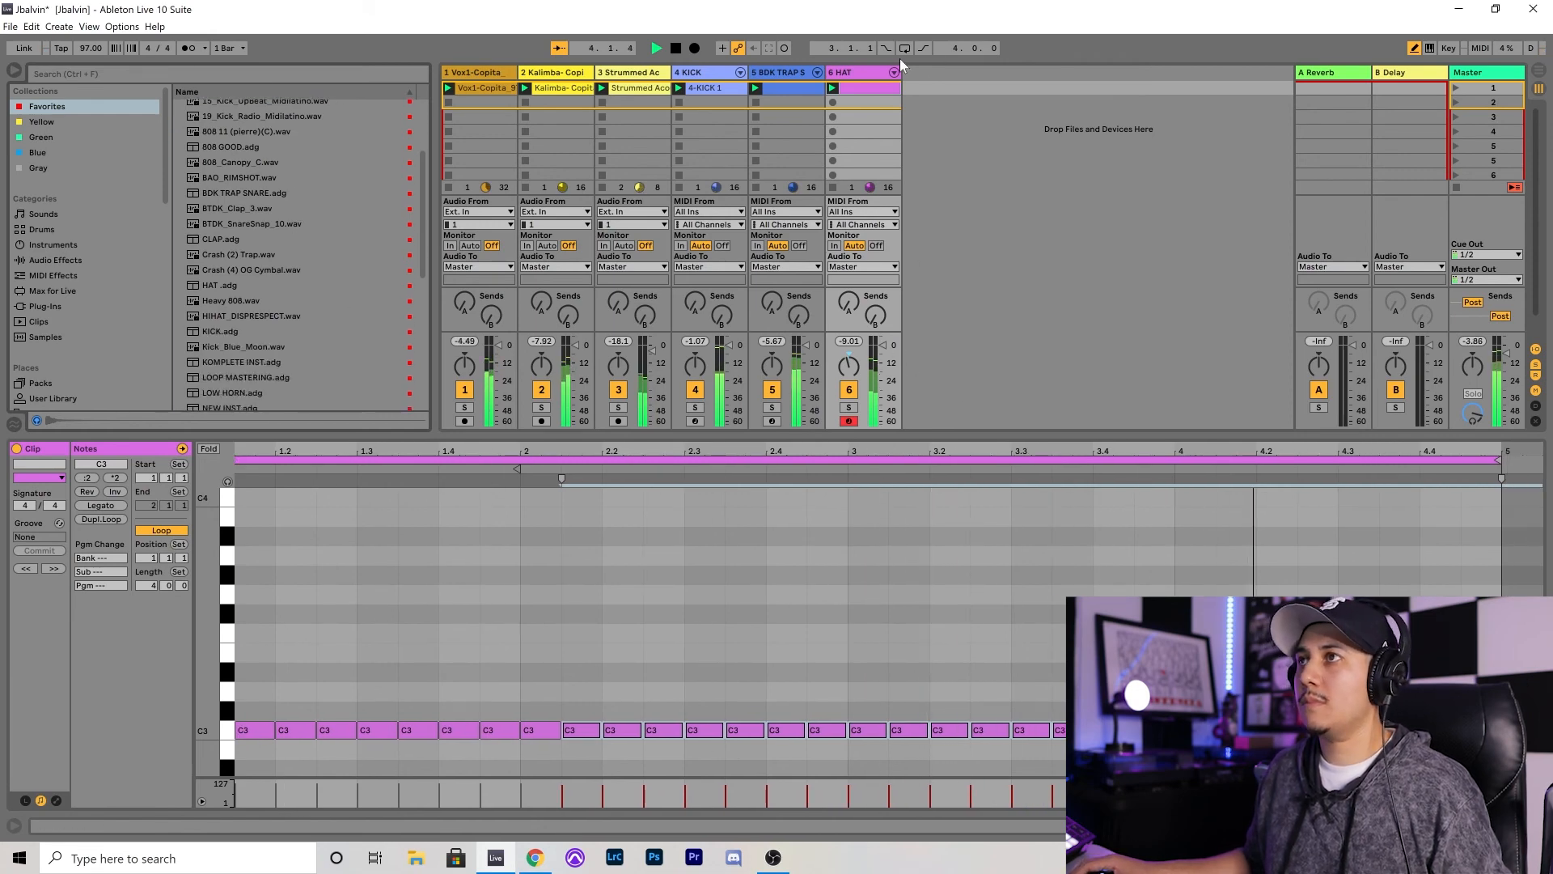
- Set the hat sample's volume to 6.8 dB and save the set
{"action": "double_click", "coordinate": [853, 73]}
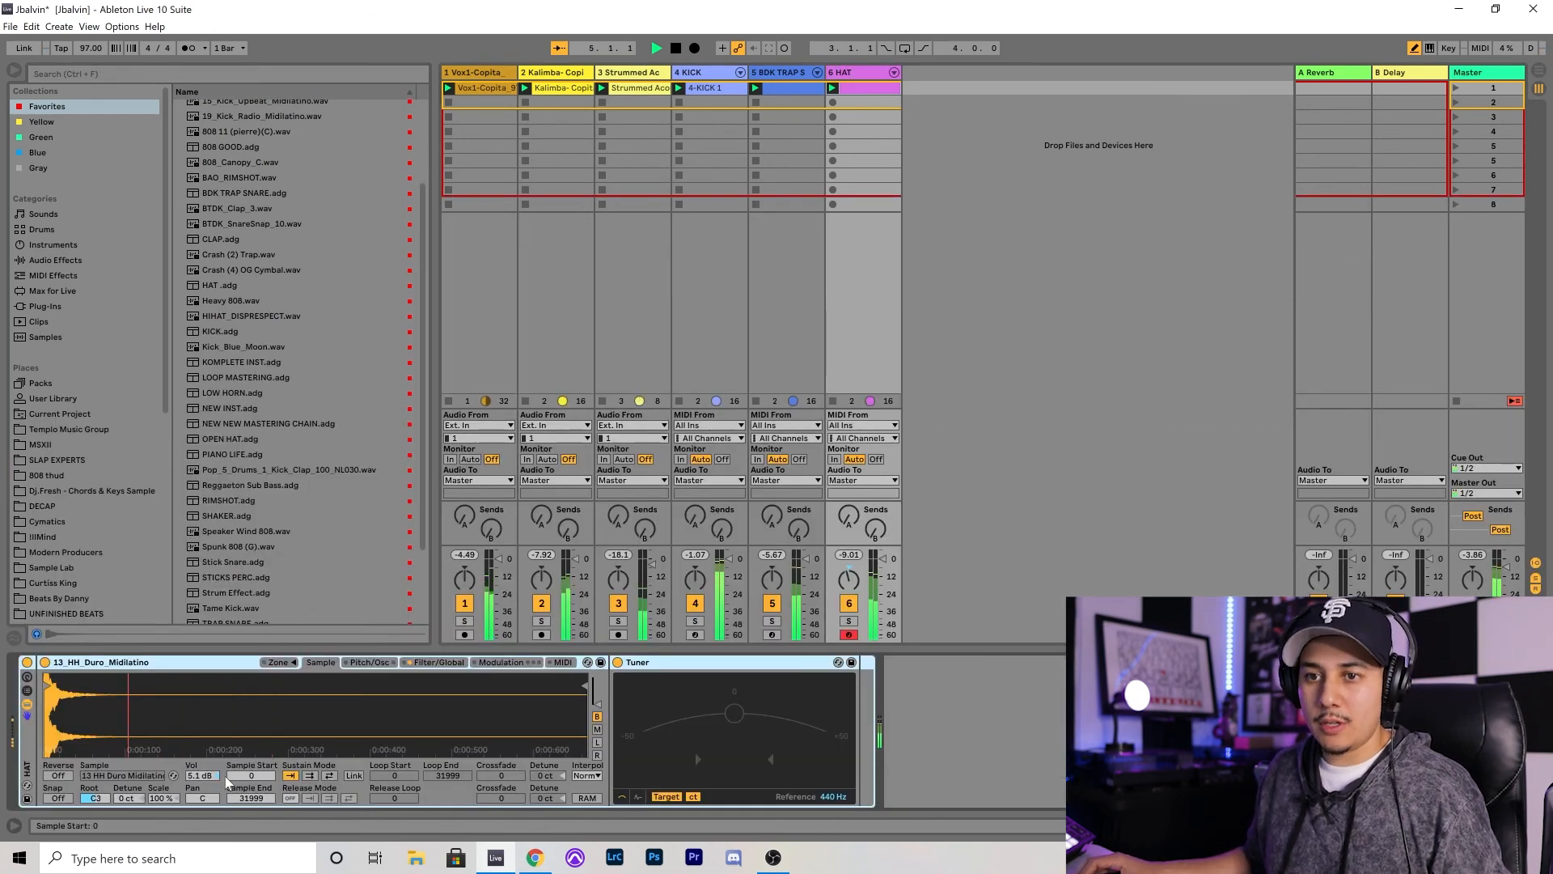
{"action": "left_click_drag", "start_coordinate": [207, 776], "coordinate": [208, 771]}
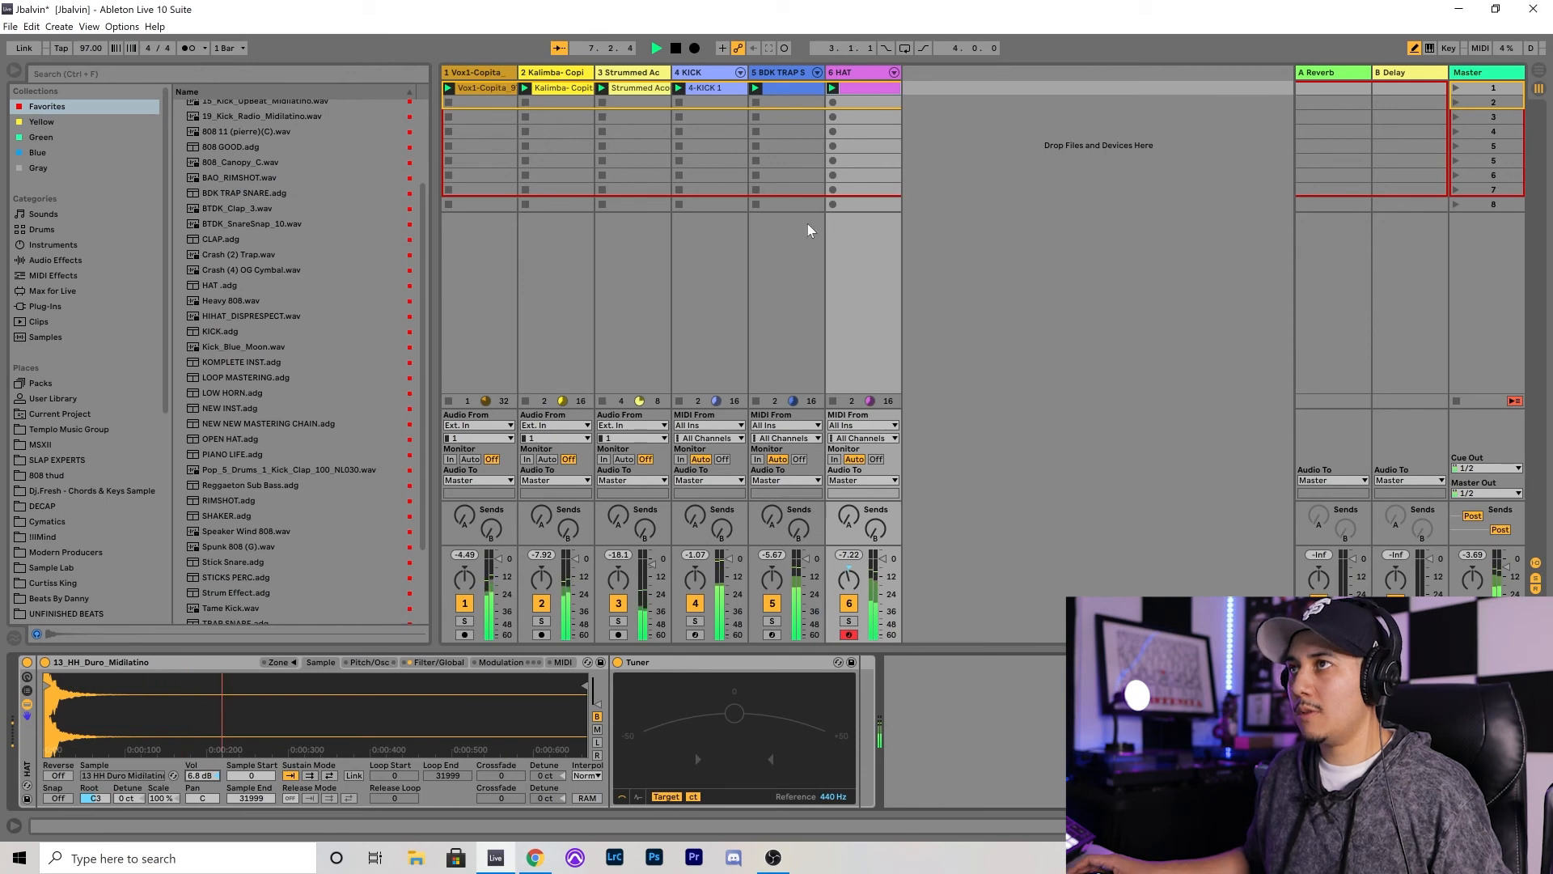
{"action": "key", "text": "ctrl+s"}
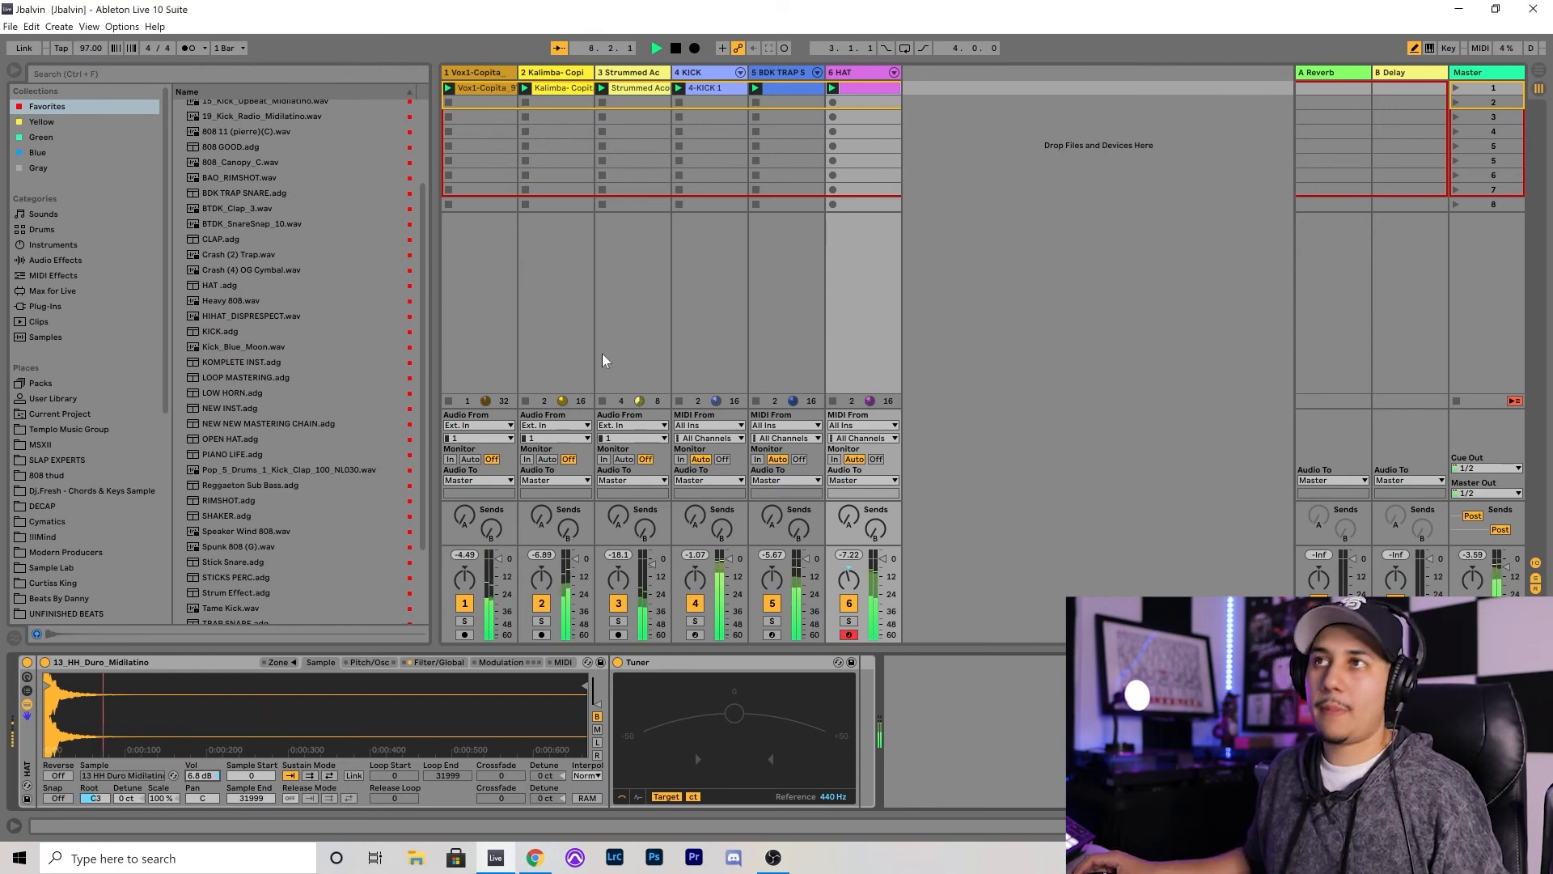
- Place the clips of Copita_97bpm_BMaj.mid from the Mercado Loop Pack on separate new MIDI tracks and delete the strummed acoustic one
{"action": "left_click", "coordinate": [678, 283]}
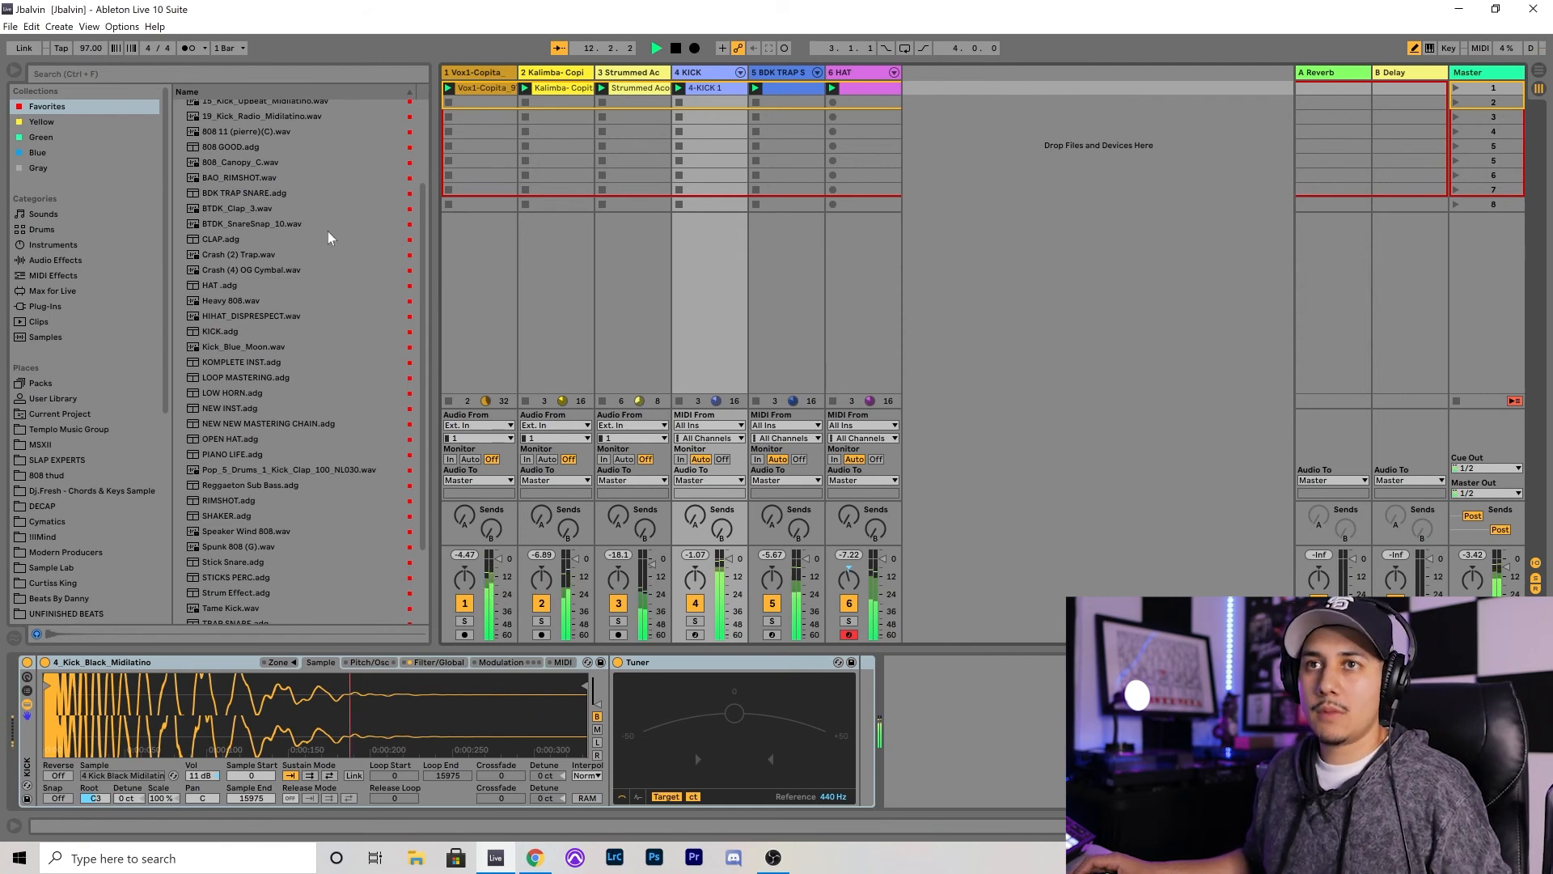
{"action": "key", "text": "space"}
{"action": "left_click", "coordinate": [643, 275]}
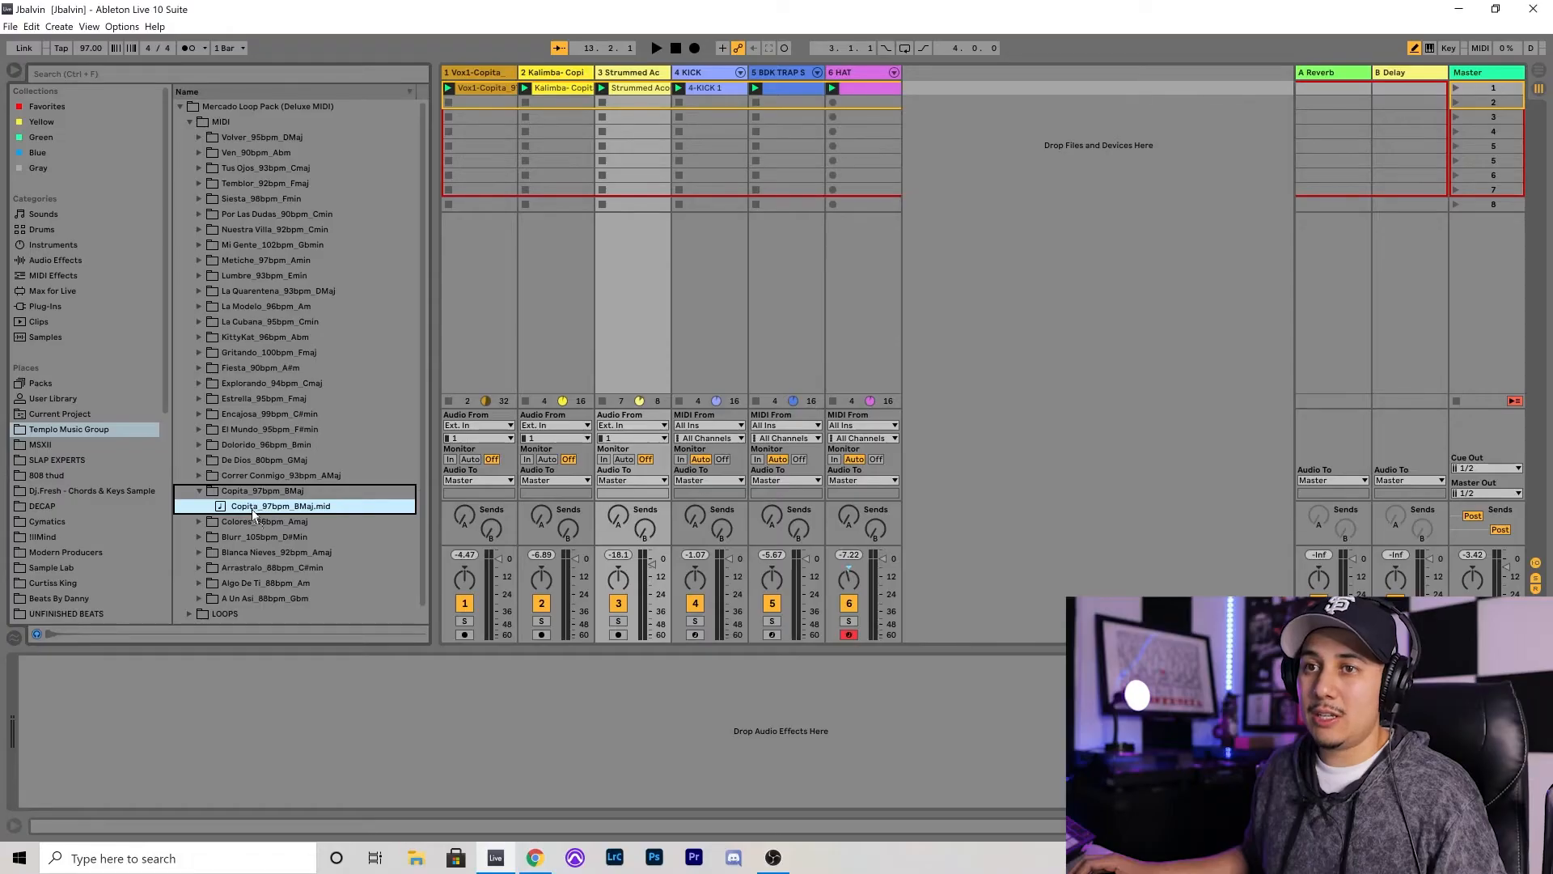
{"action": "left_click_drag", "start_coordinate": [280, 510], "coordinate": [949, 90]}
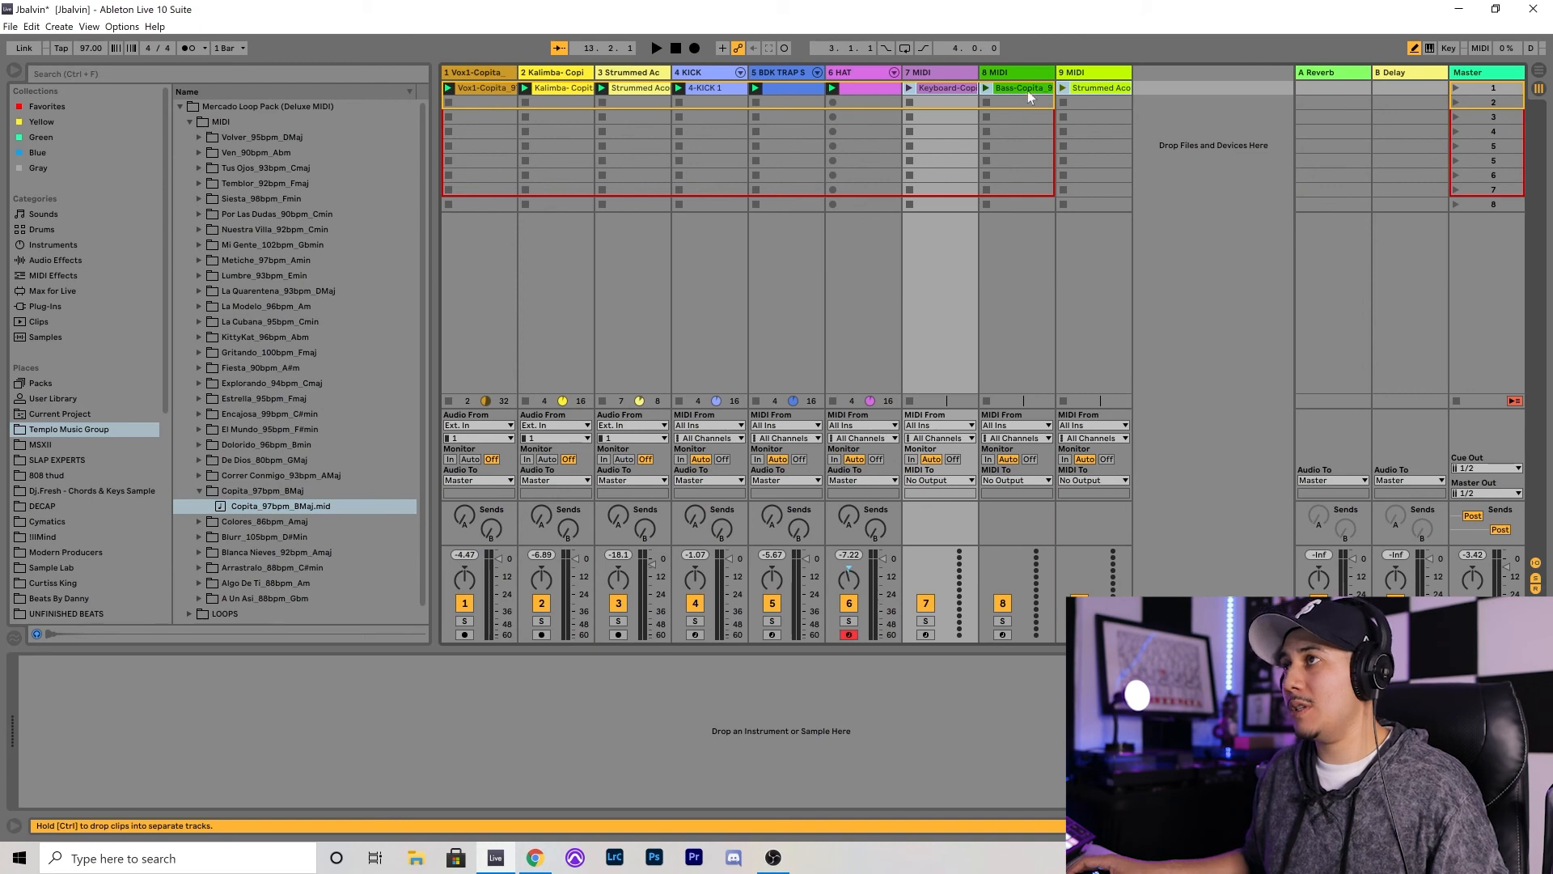
{"action": "left_click", "coordinate": [1079, 72]}
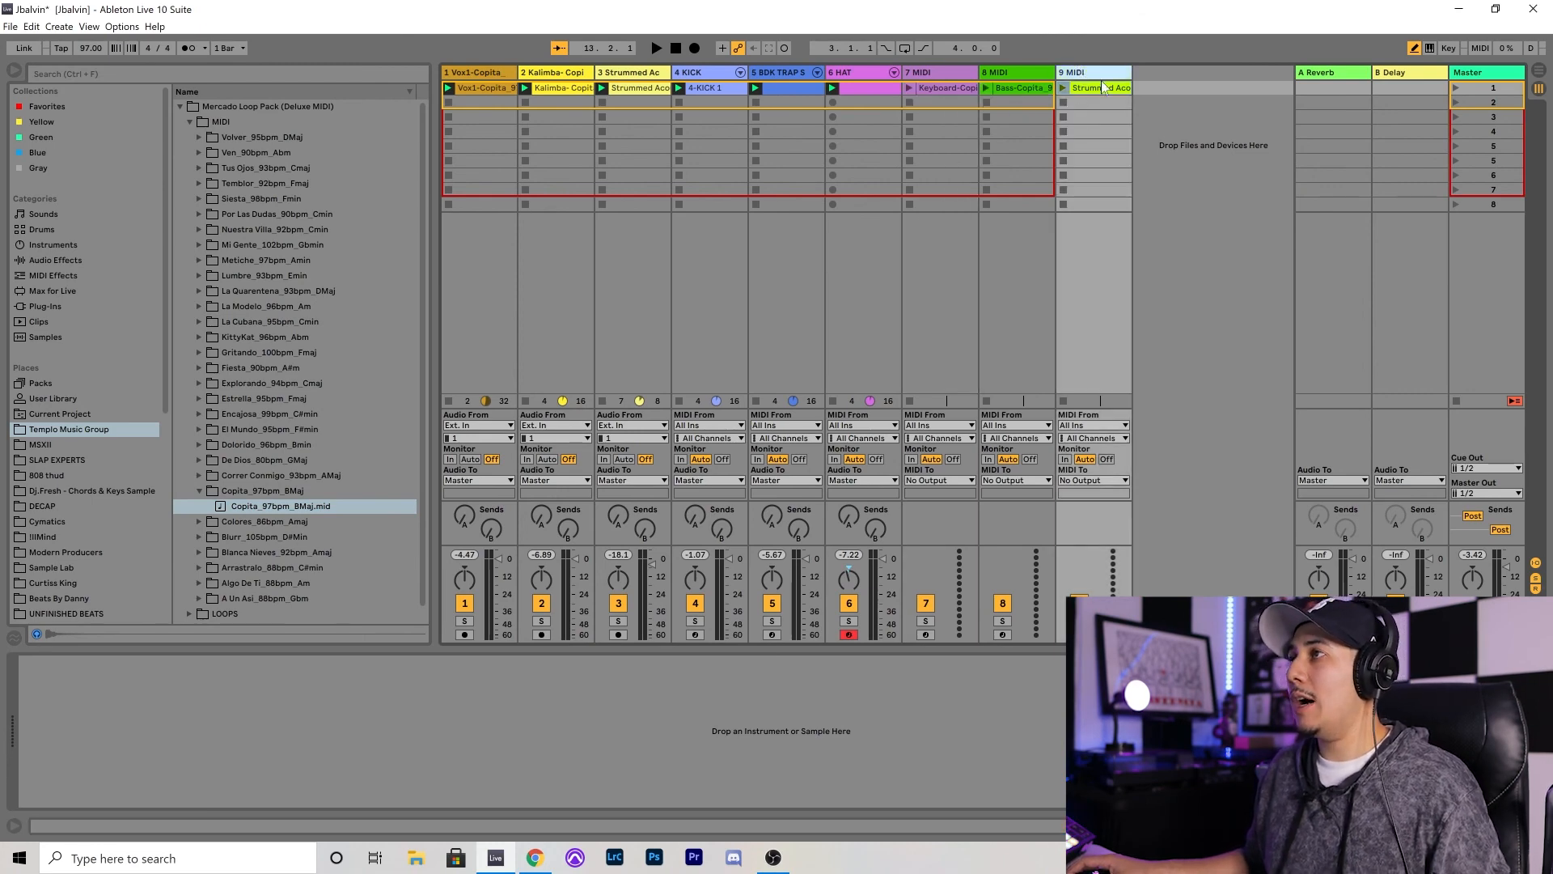
{"action": "key", "text": "Delete"}
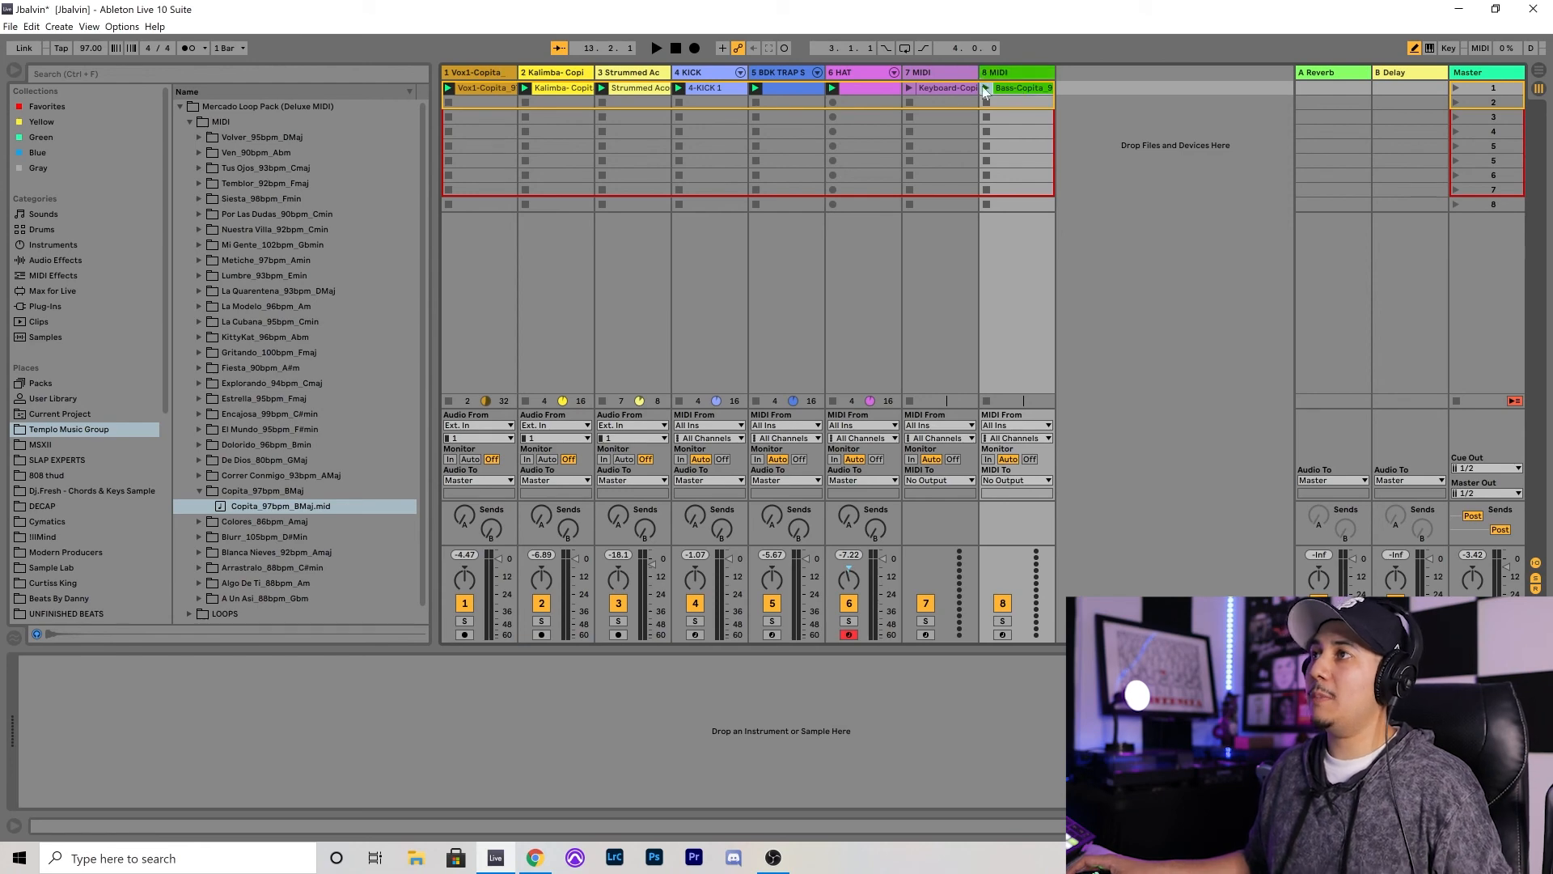
- Start the bass clip's loop at 2.1.1 with a length of eight bars and transpose all its notes up one octave
{"action": "left_click", "coordinate": [954, 89]}
{"action": "double_click", "coordinate": [1018, 85]}
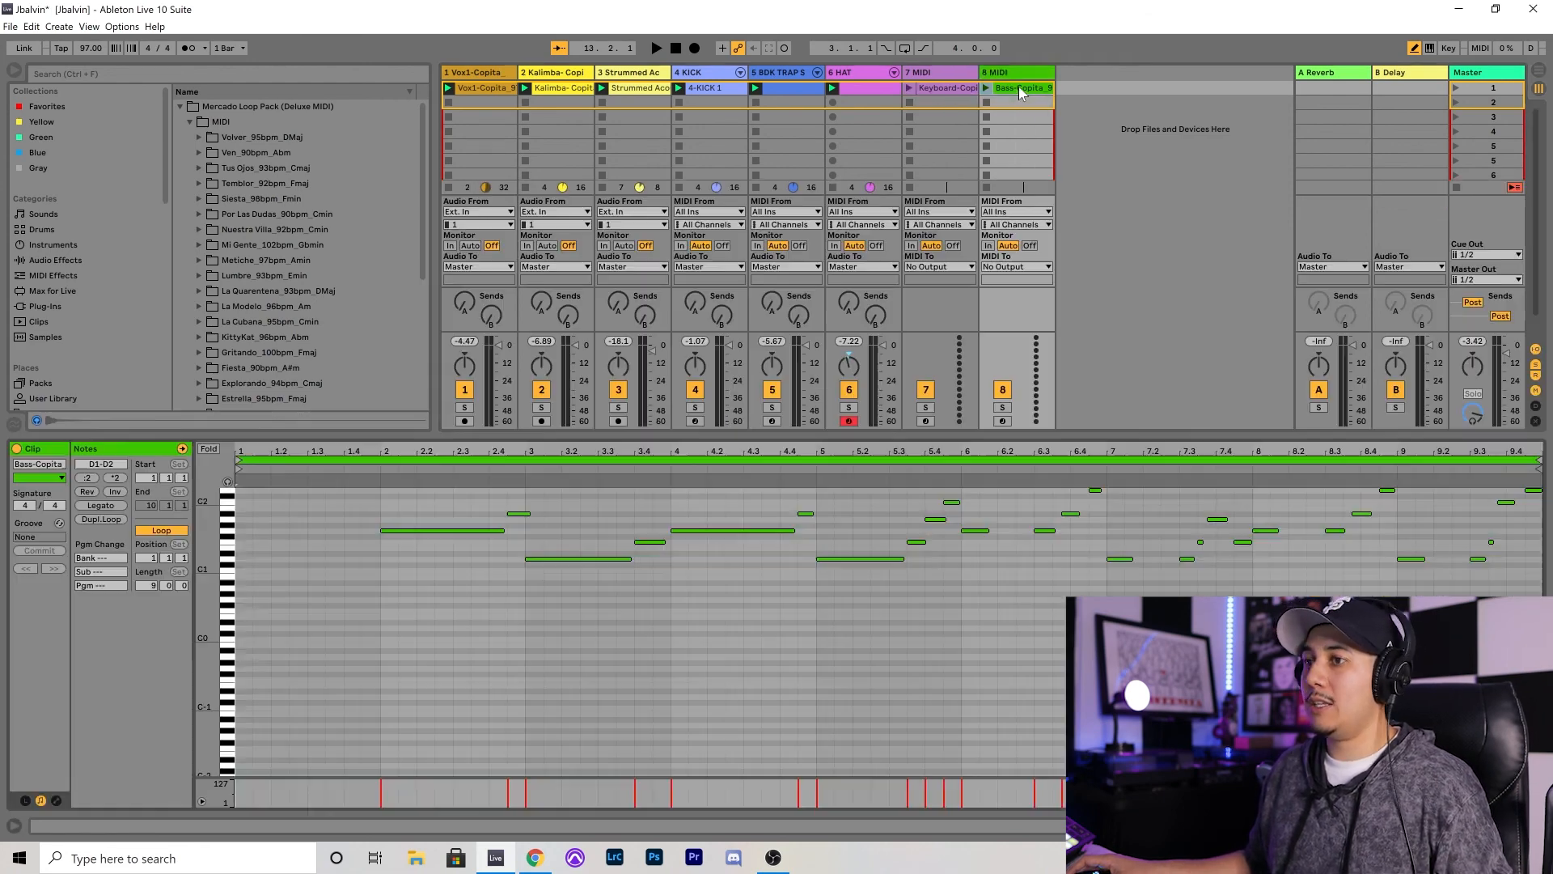
{"action": "left_click_drag", "start_coordinate": [243, 460], "coordinate": [383, 460]}
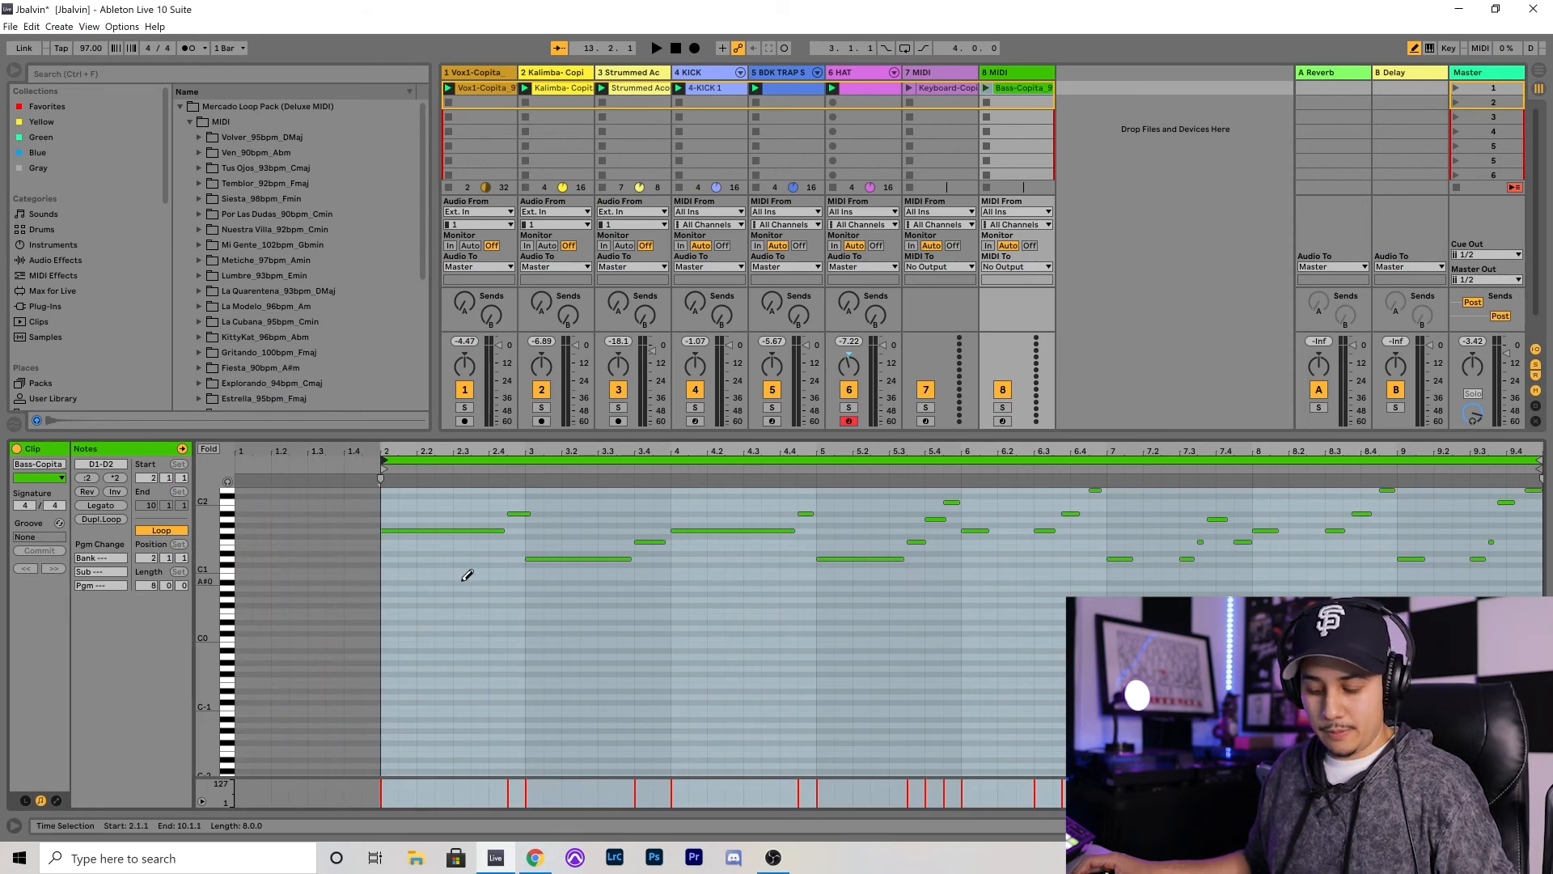
{"action": "key", "text": "b"}
{"action": "key", "text": "ctrl+a"}
{"action": "key", "text": "shift+Up"}
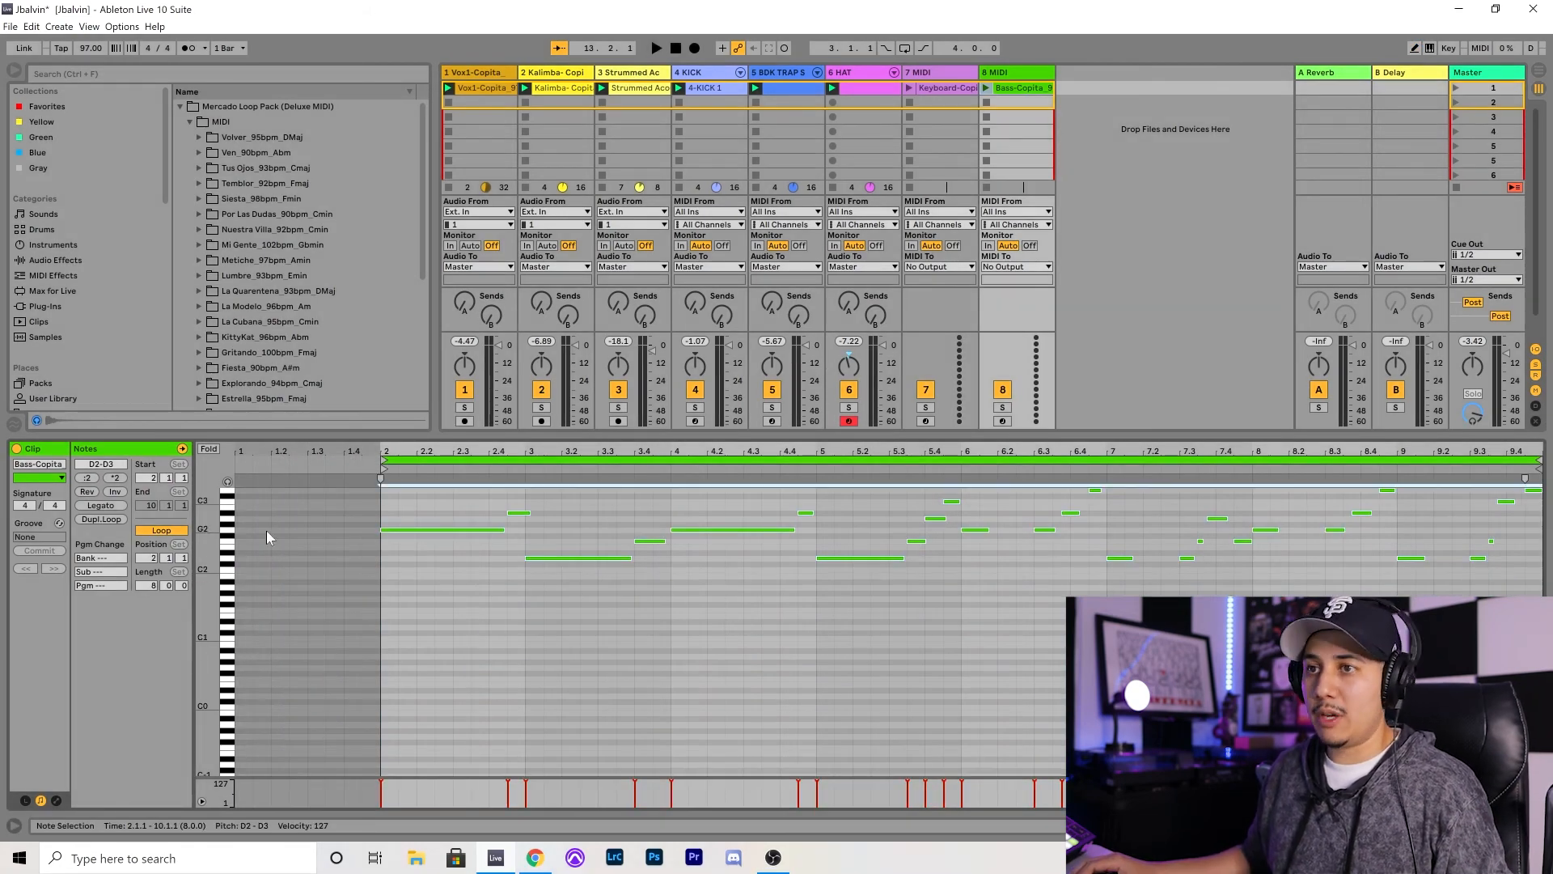
- Set the keyboard clip's start and loop position to 2.1.1 and save the set
{"action": "left_click", "coordinate": [945, 88]}
{"action": "left_click_drag", "start_coordinate": [240, 461], "coordinate": [383, 461]}
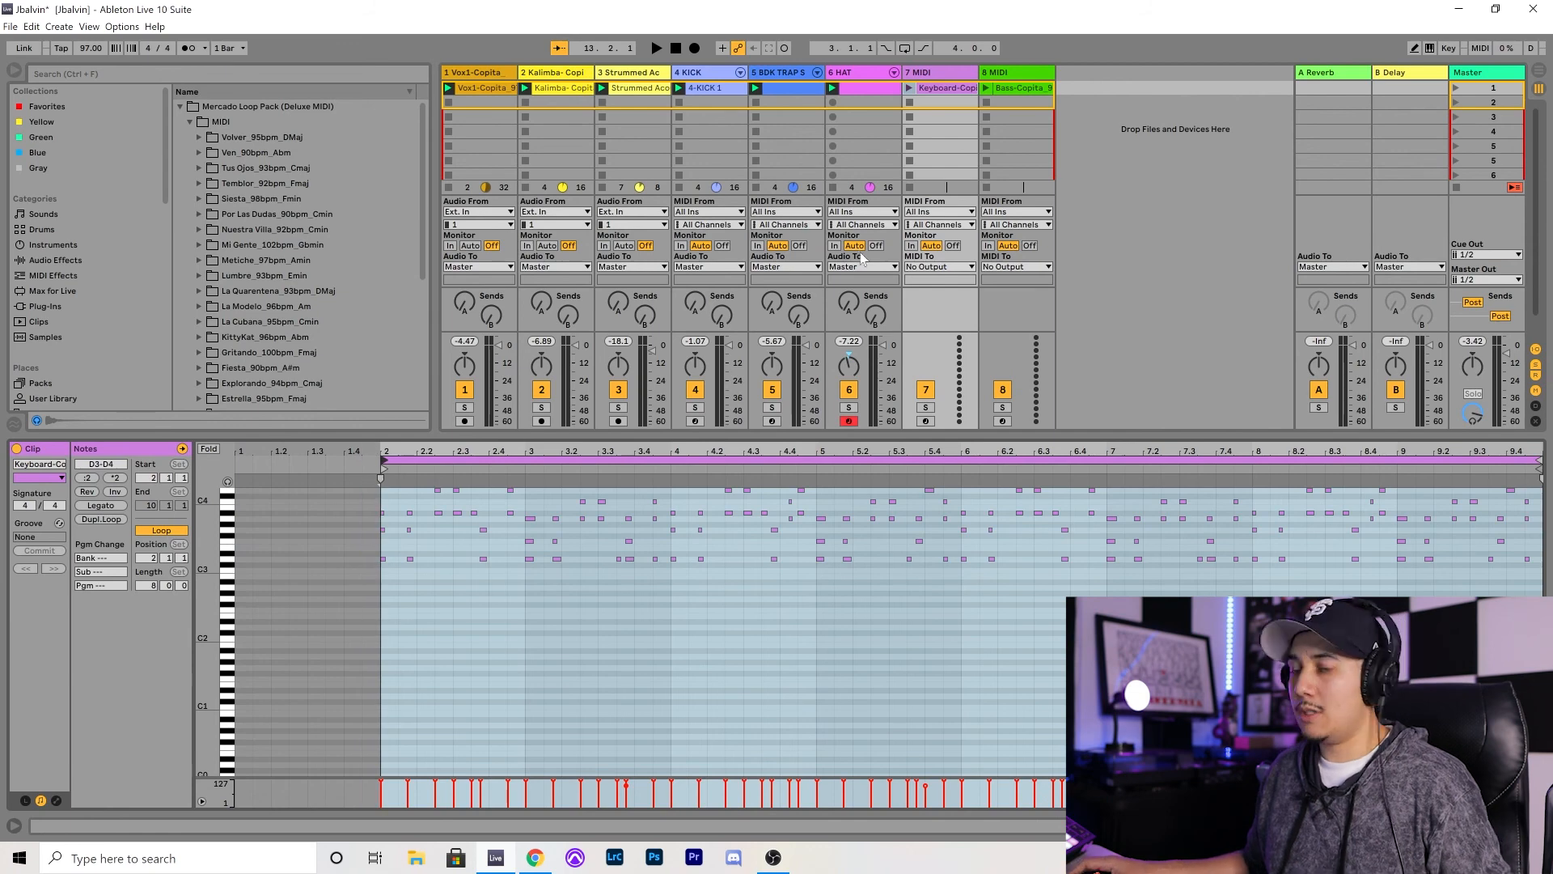
{"action": "key", "text": "ctrl+s"}
- Load Omnisphere on the bass MIDI track and choose its Mini Triangle Sub patch
{"action": "left_click", "coordinate": [1020, 88]}
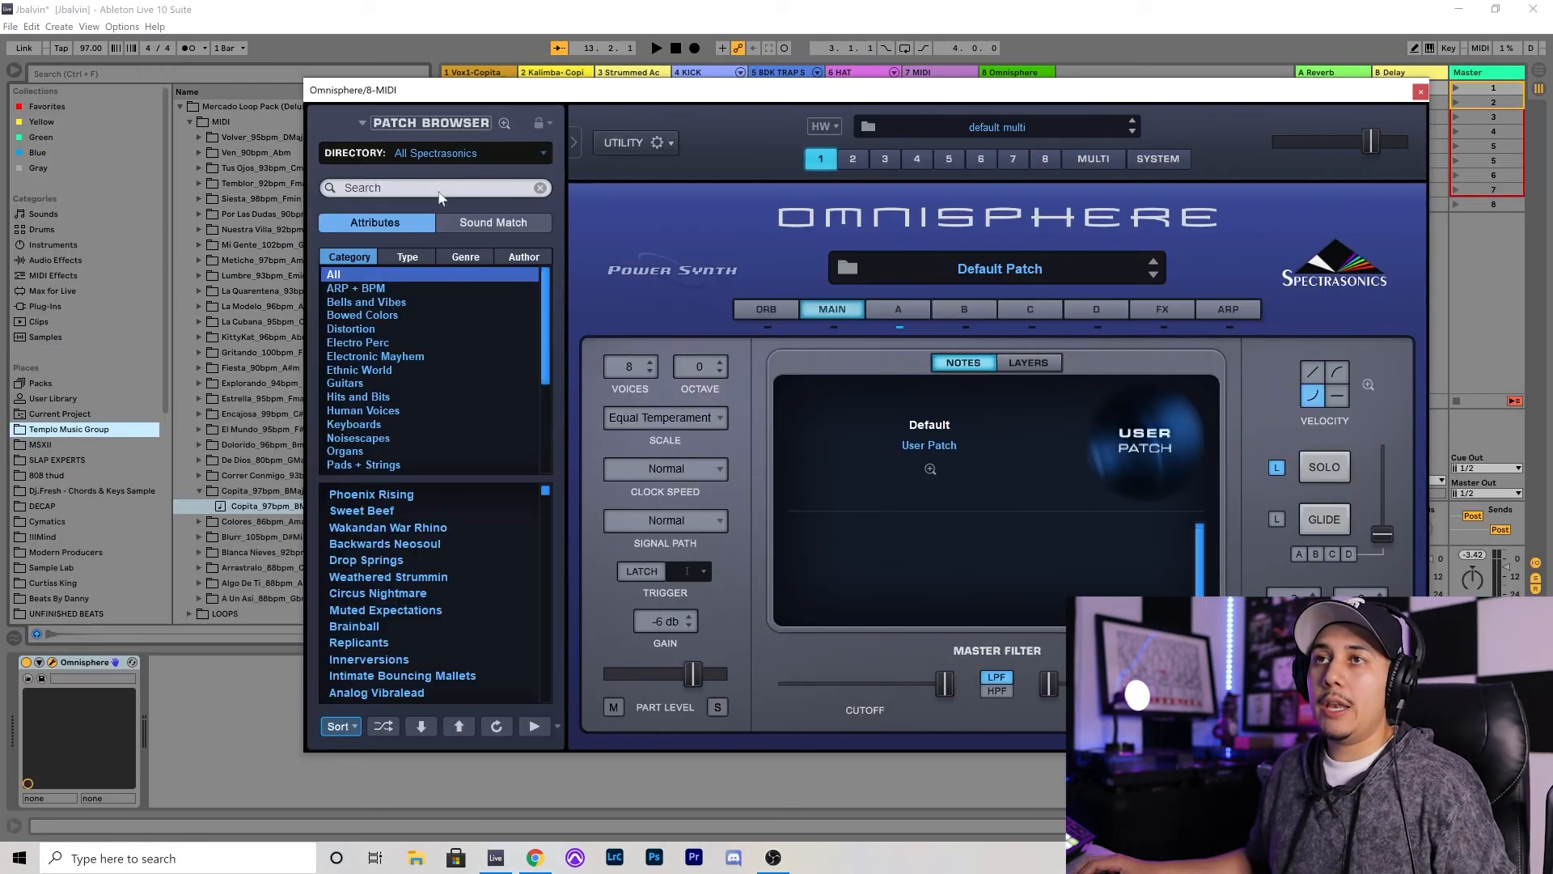
{"action": "left_click", "coordinate": [439, 192]}
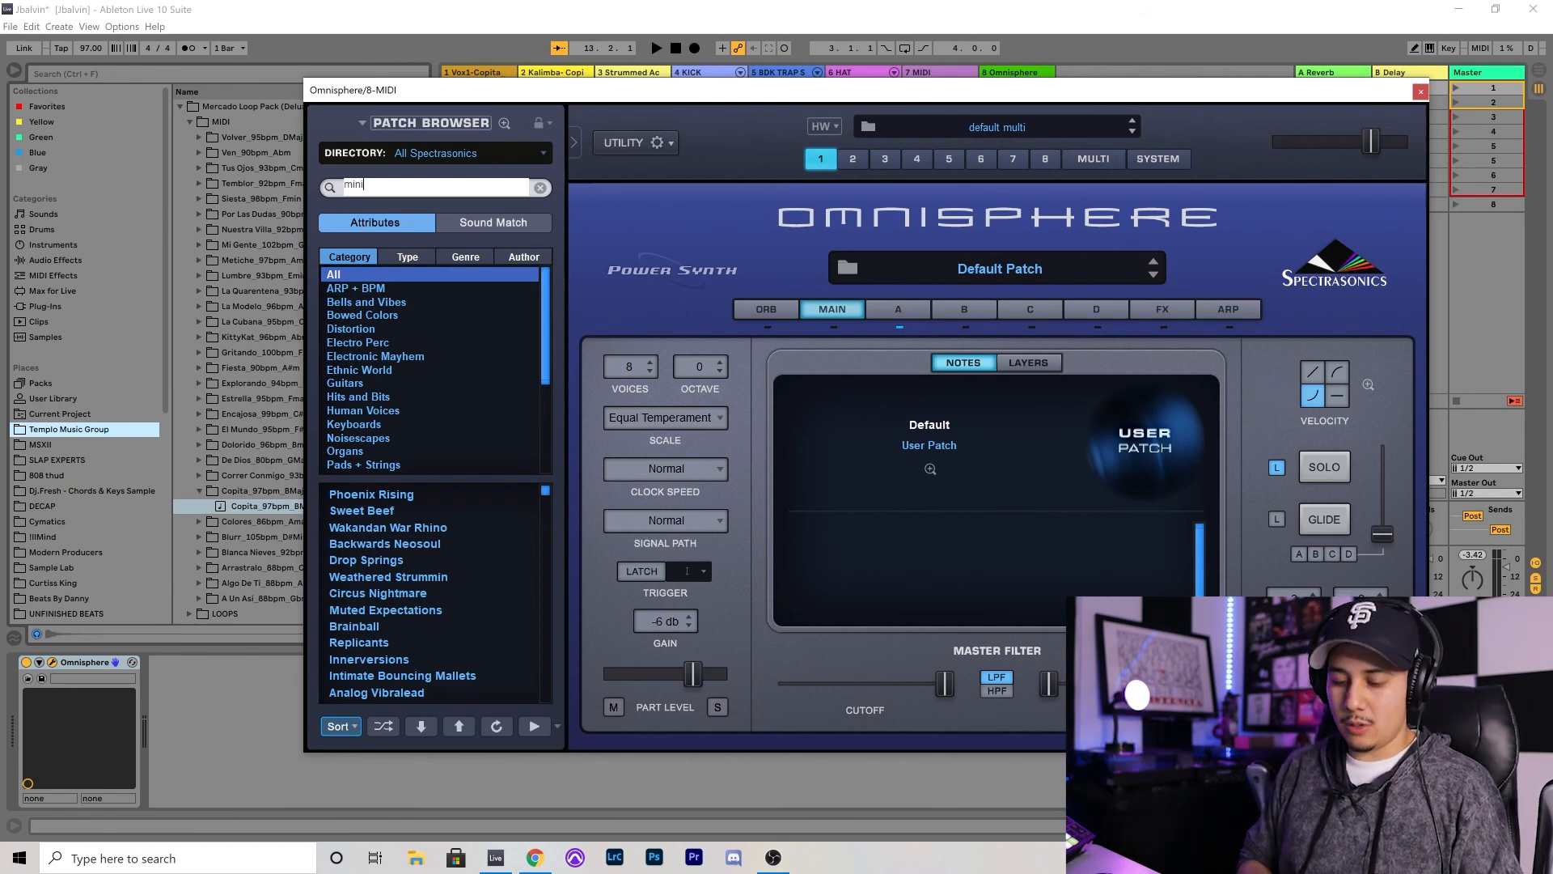
{"action": "type", "text": "triangle sub"}
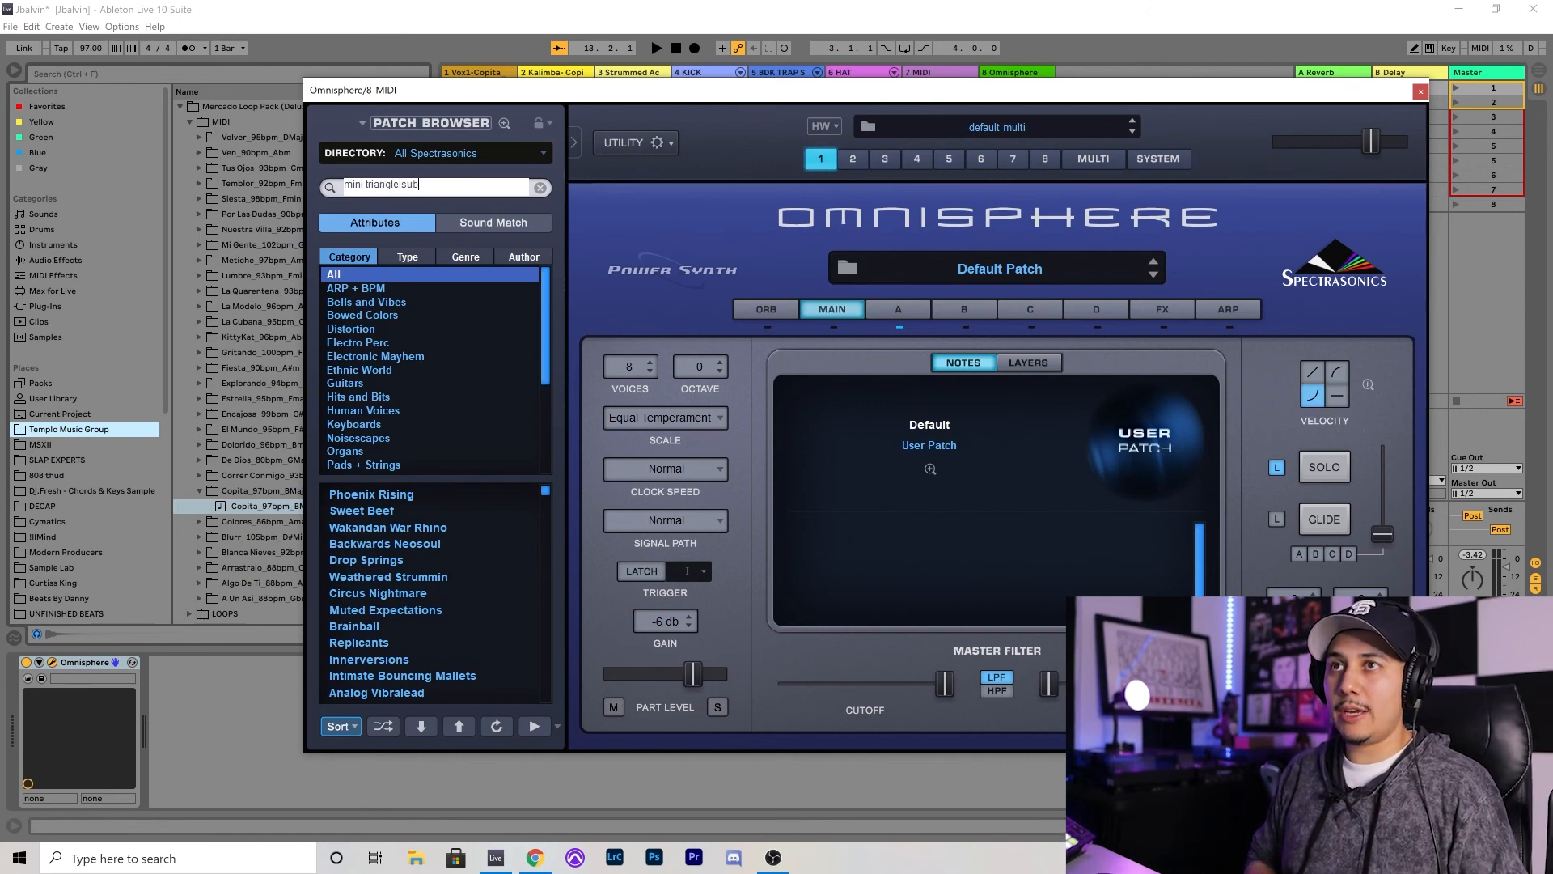
{"action": "key", "text": "Return"}
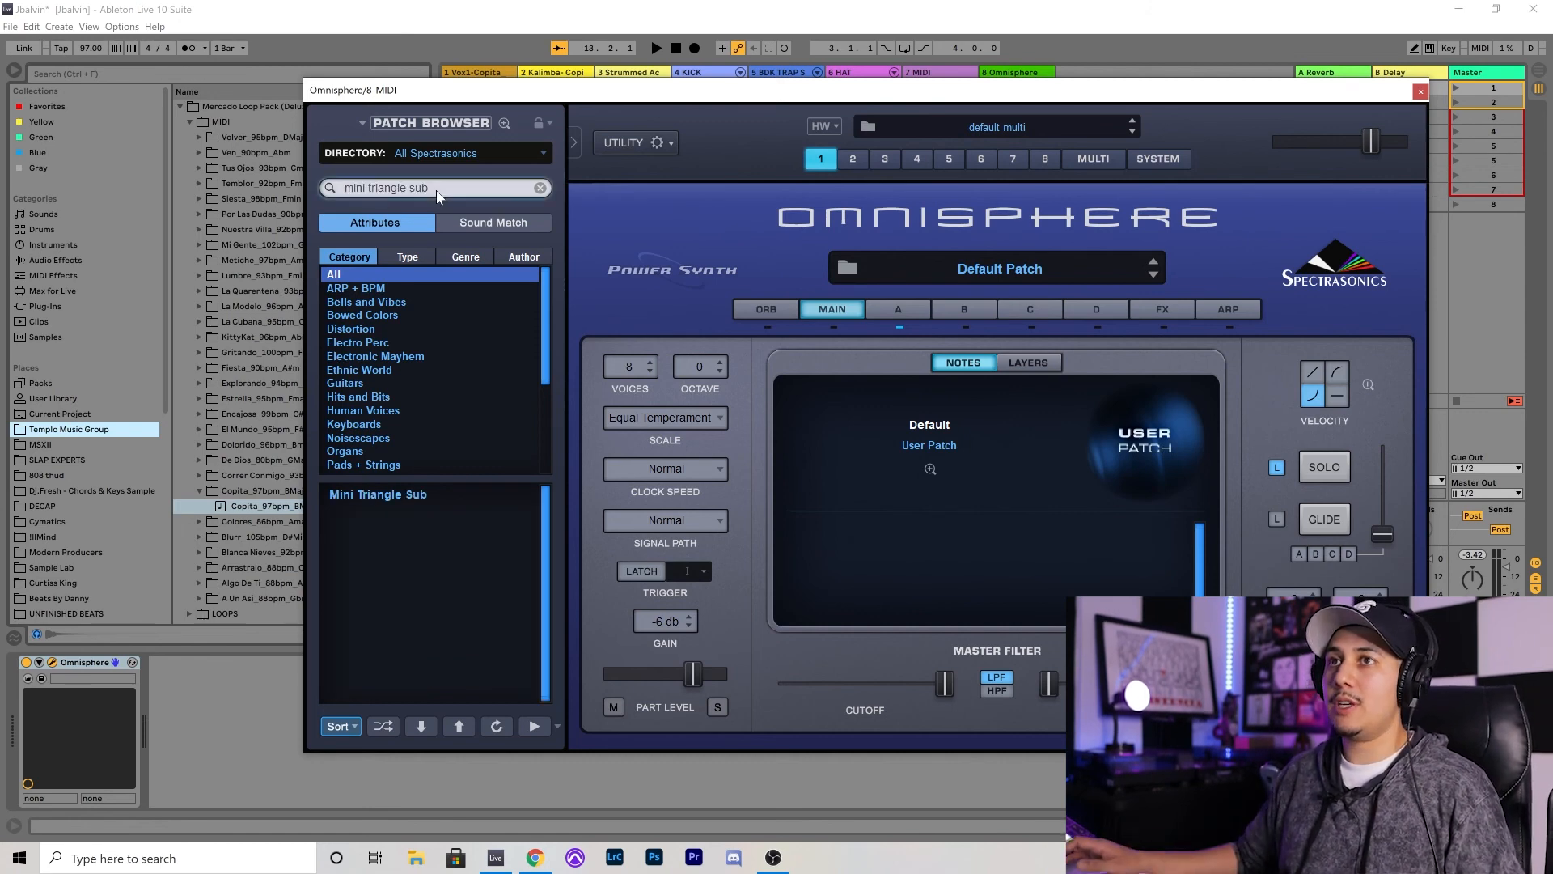
{"action": "left_click", "coordinate": [389, 493]}
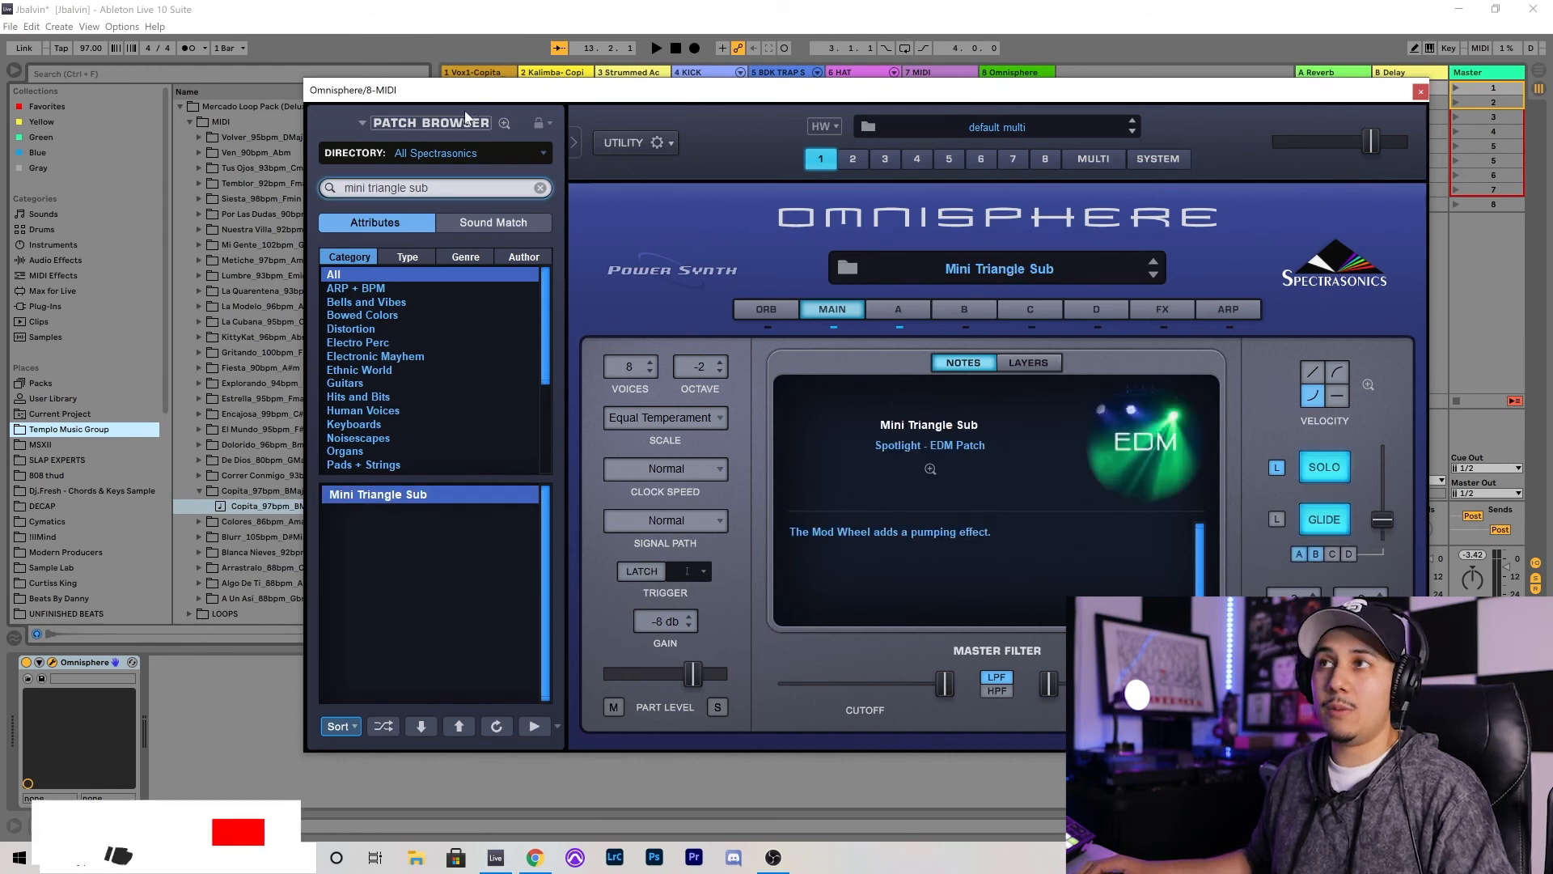
{"action": "left_click", "coordinate": [1421, 90]}
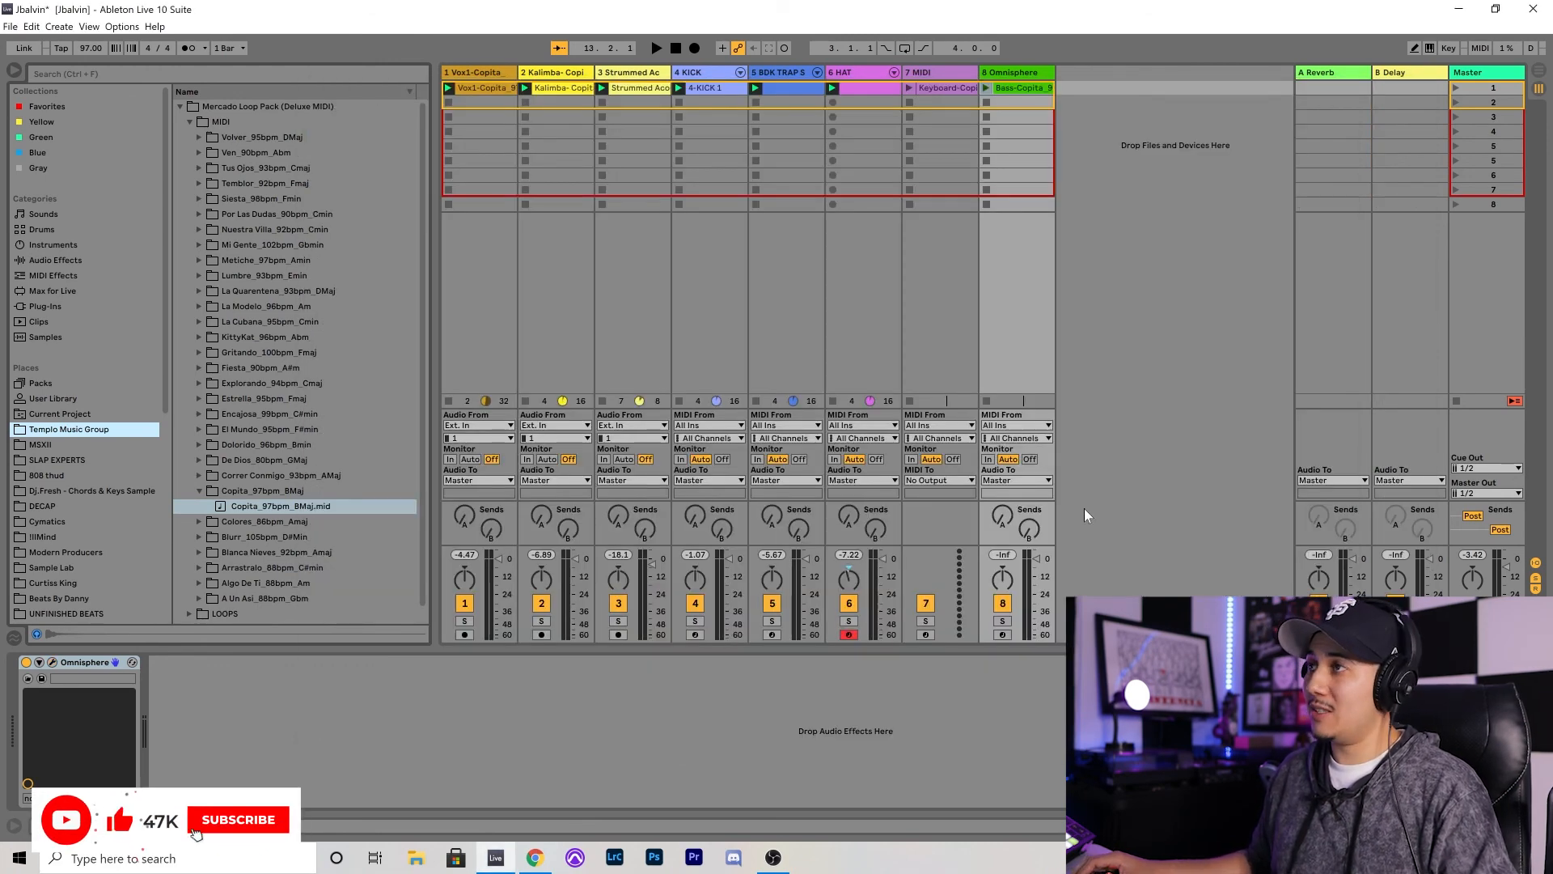
- Solo the Omnisphere bass track with its clip playing and add a Saturator after the instrument
{"action": "left_click", "coordinate": [1002, 621]}
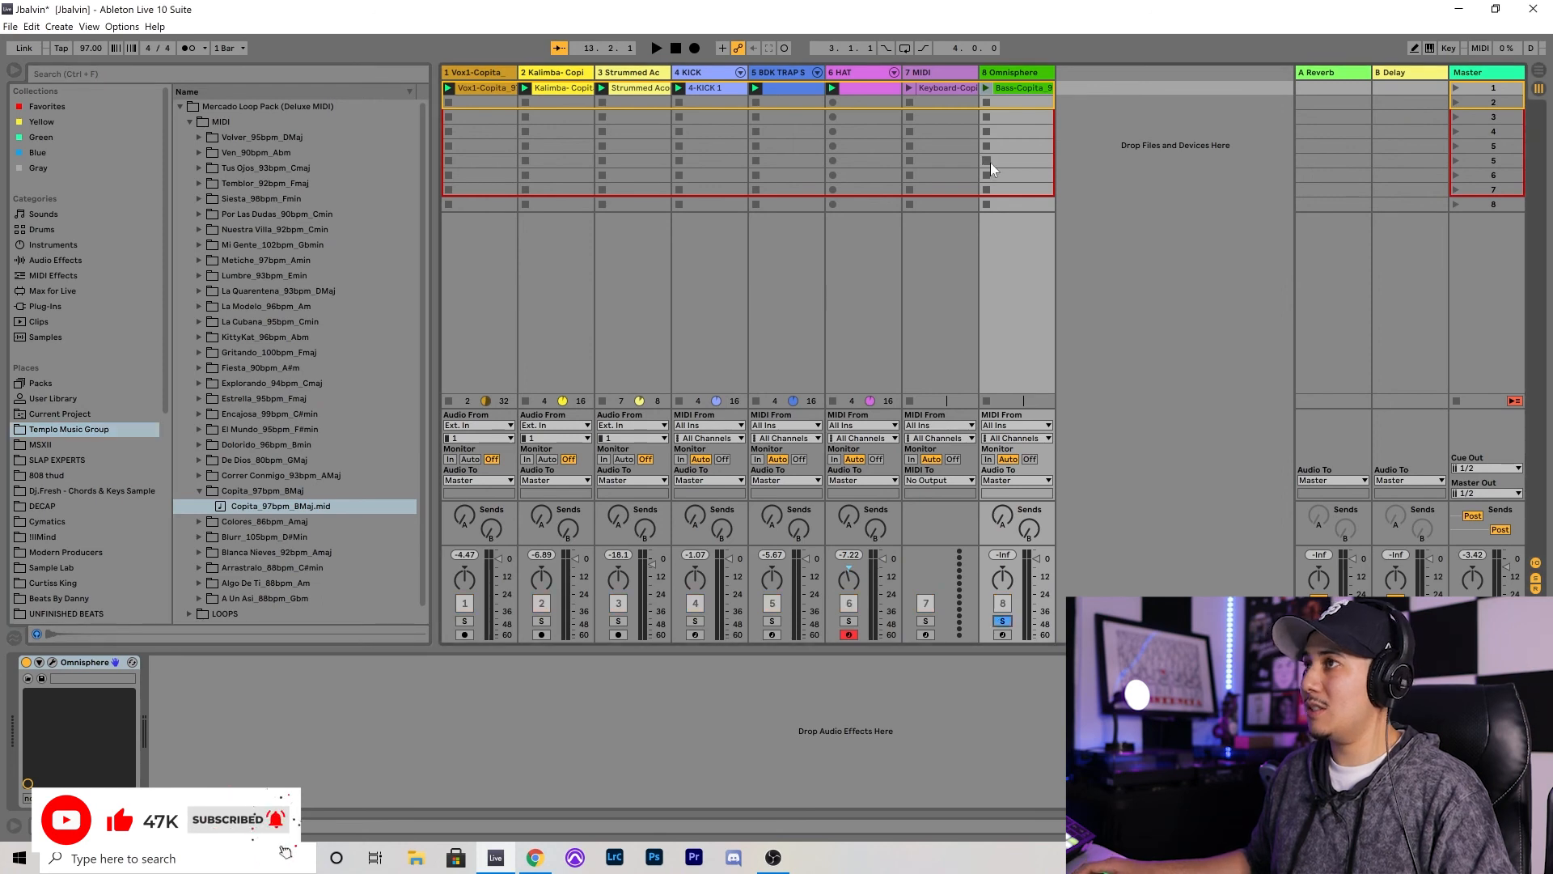
{"action": "left_click", "coordinate": [986, 88]}
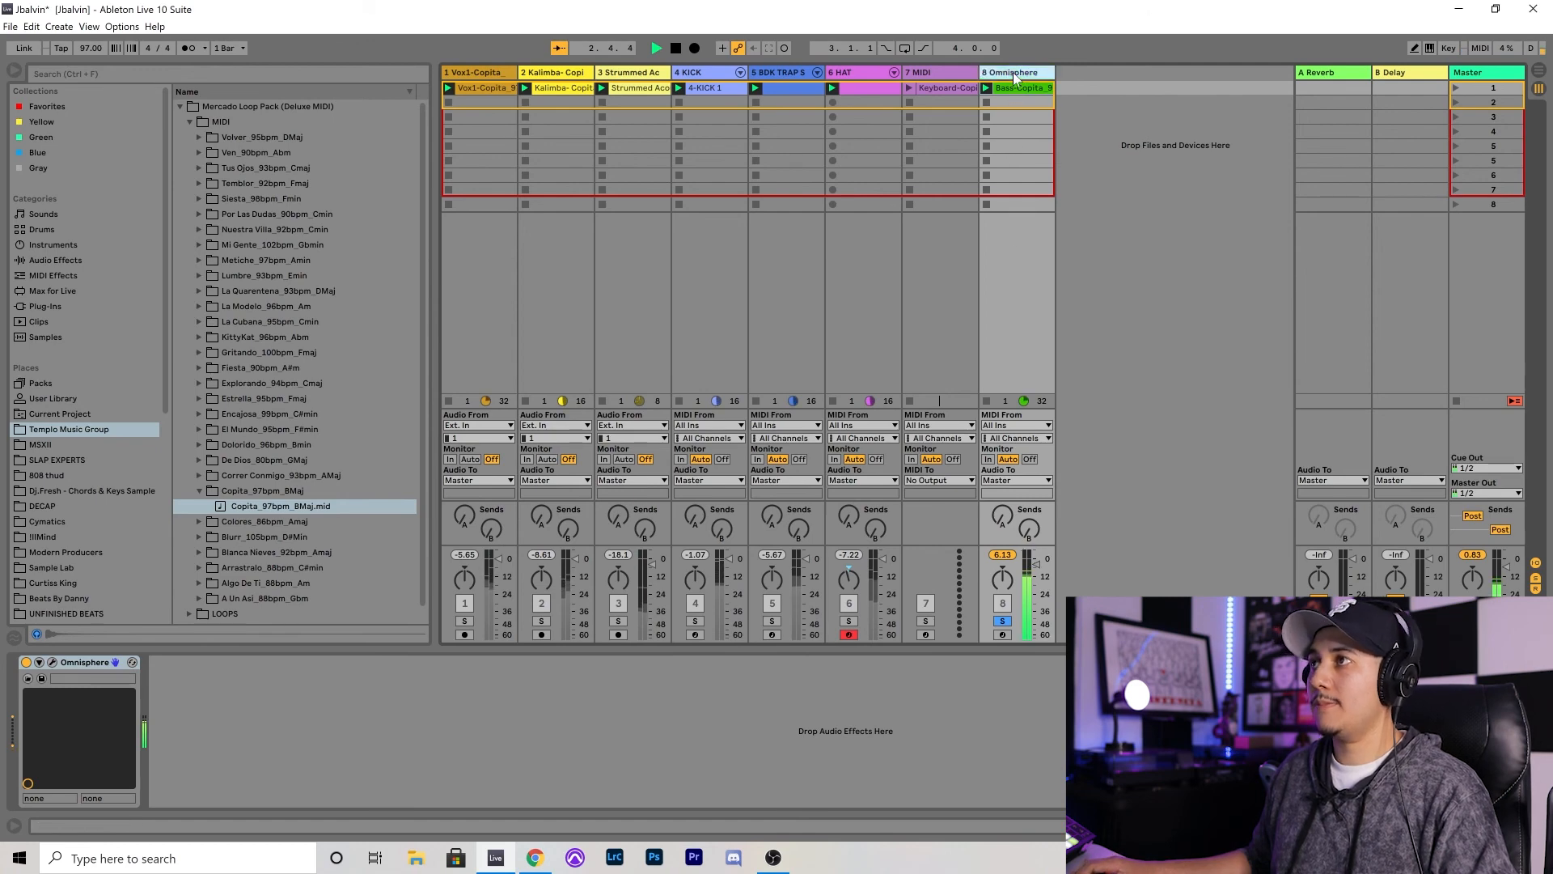
{"action": "key", "text": "ctrl+f"}
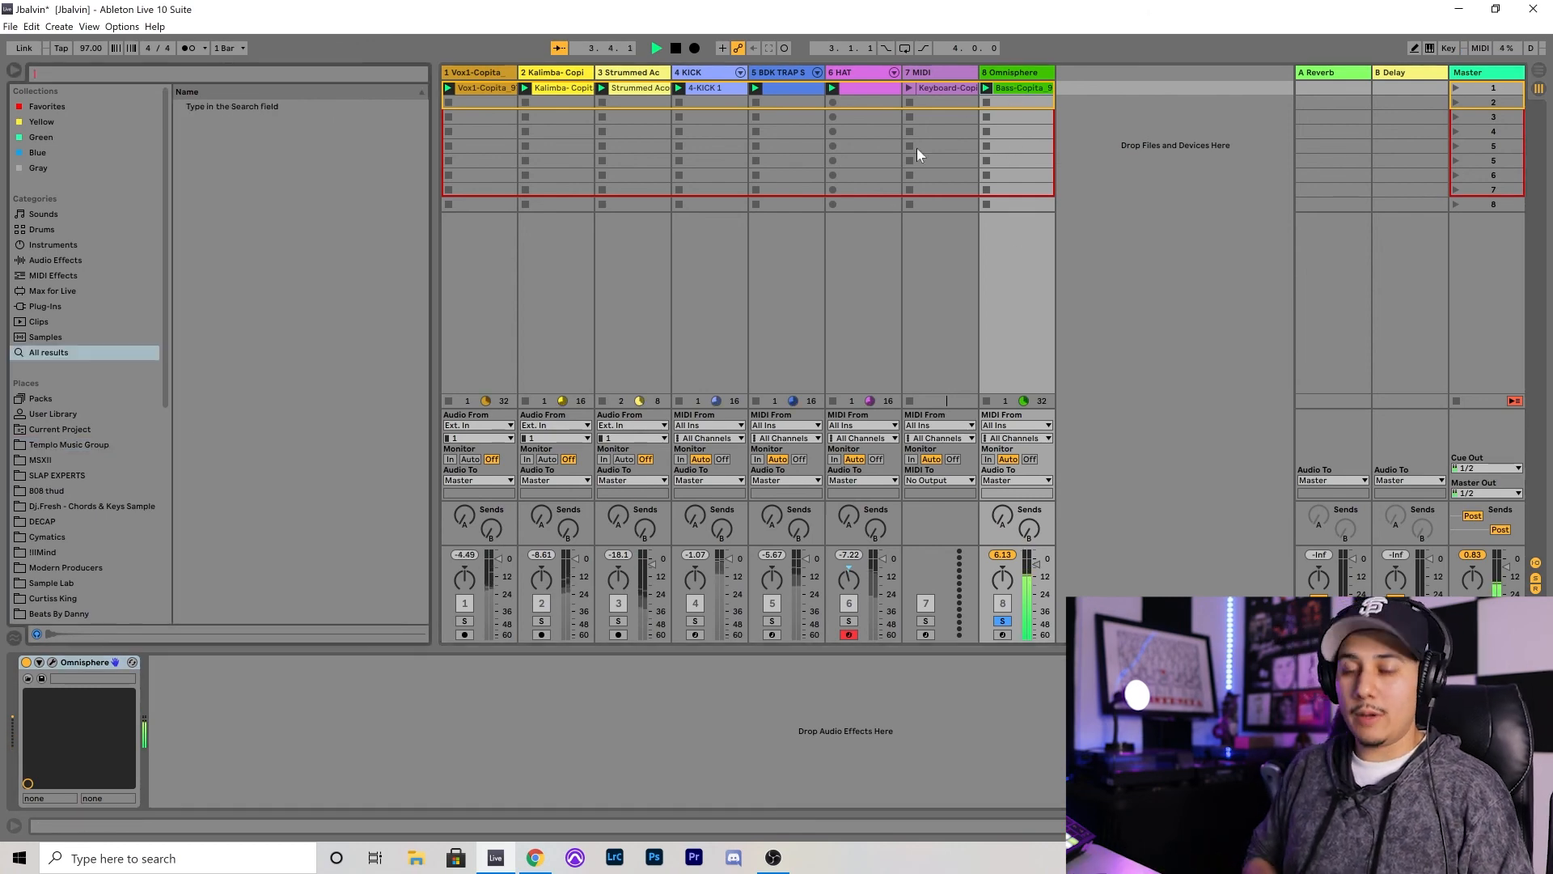
{"action": "type", "text": "satur"}
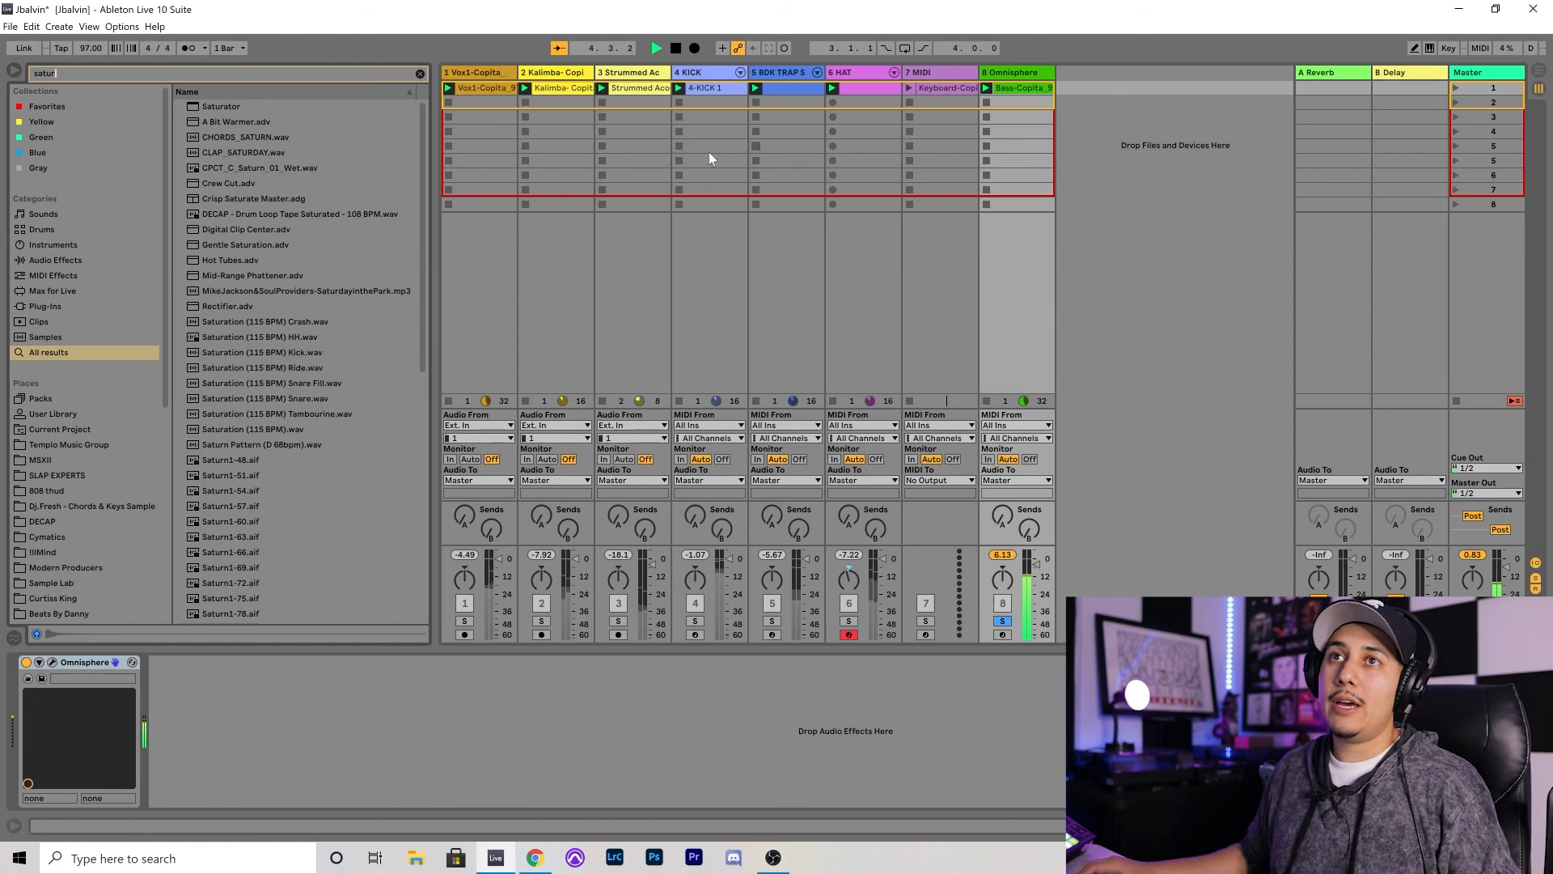
{"action": "left_click_drag", "start_coordinate": [215, 105], "coordinate": [375, 746]}
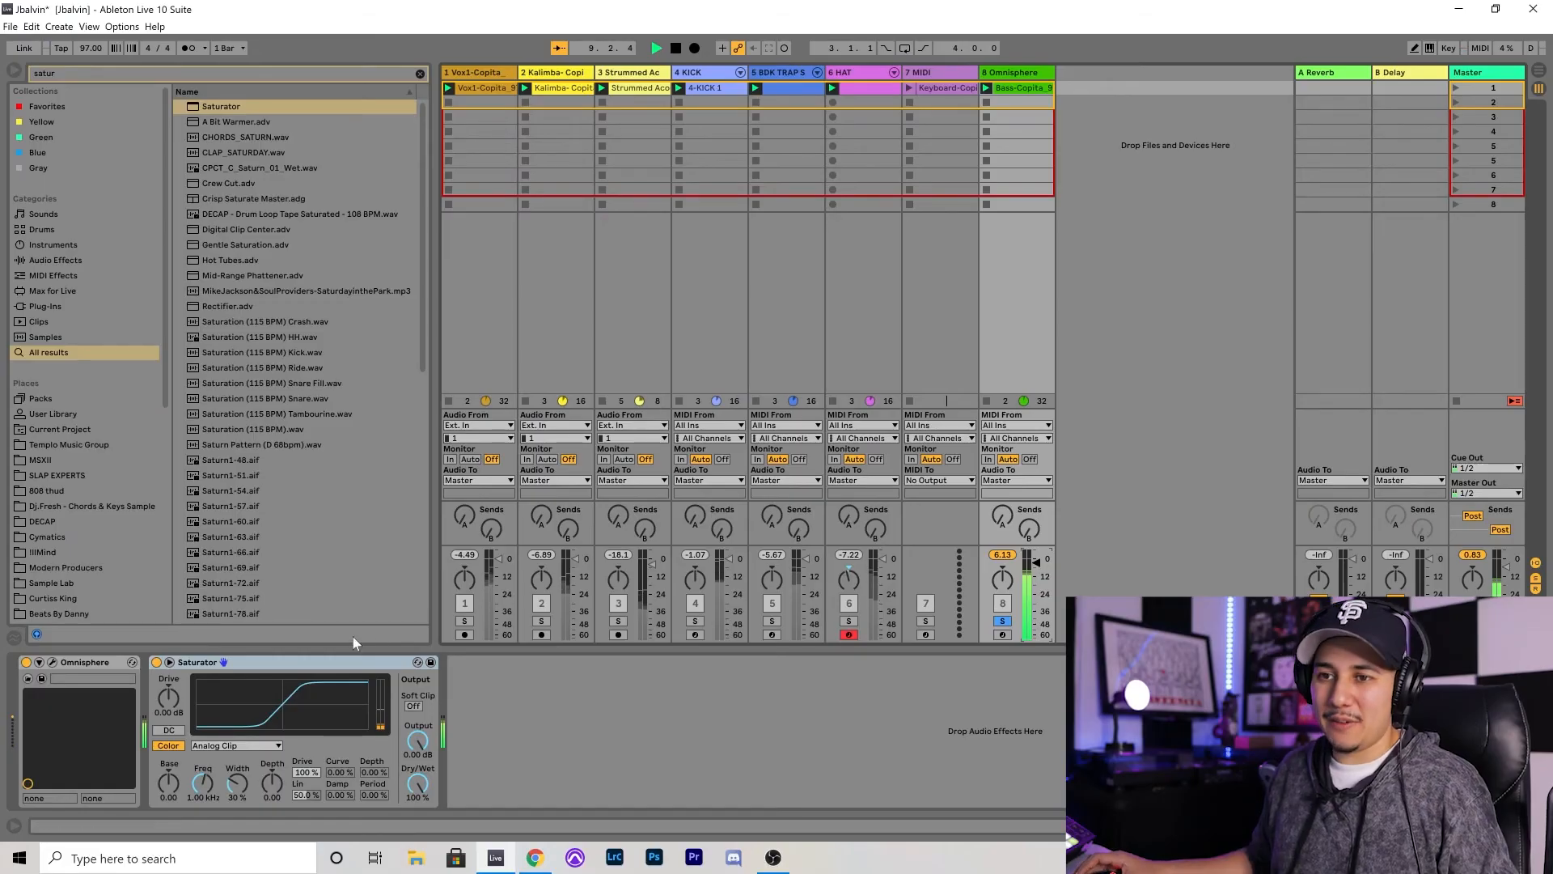
- Set the bass Saturator's Drive to 3.43 dB and Base to 2.86, stop playback and save the set
{"action": "left_click_drag", "start_coordinate": [168, 704], "coordinate": [168, 698]}
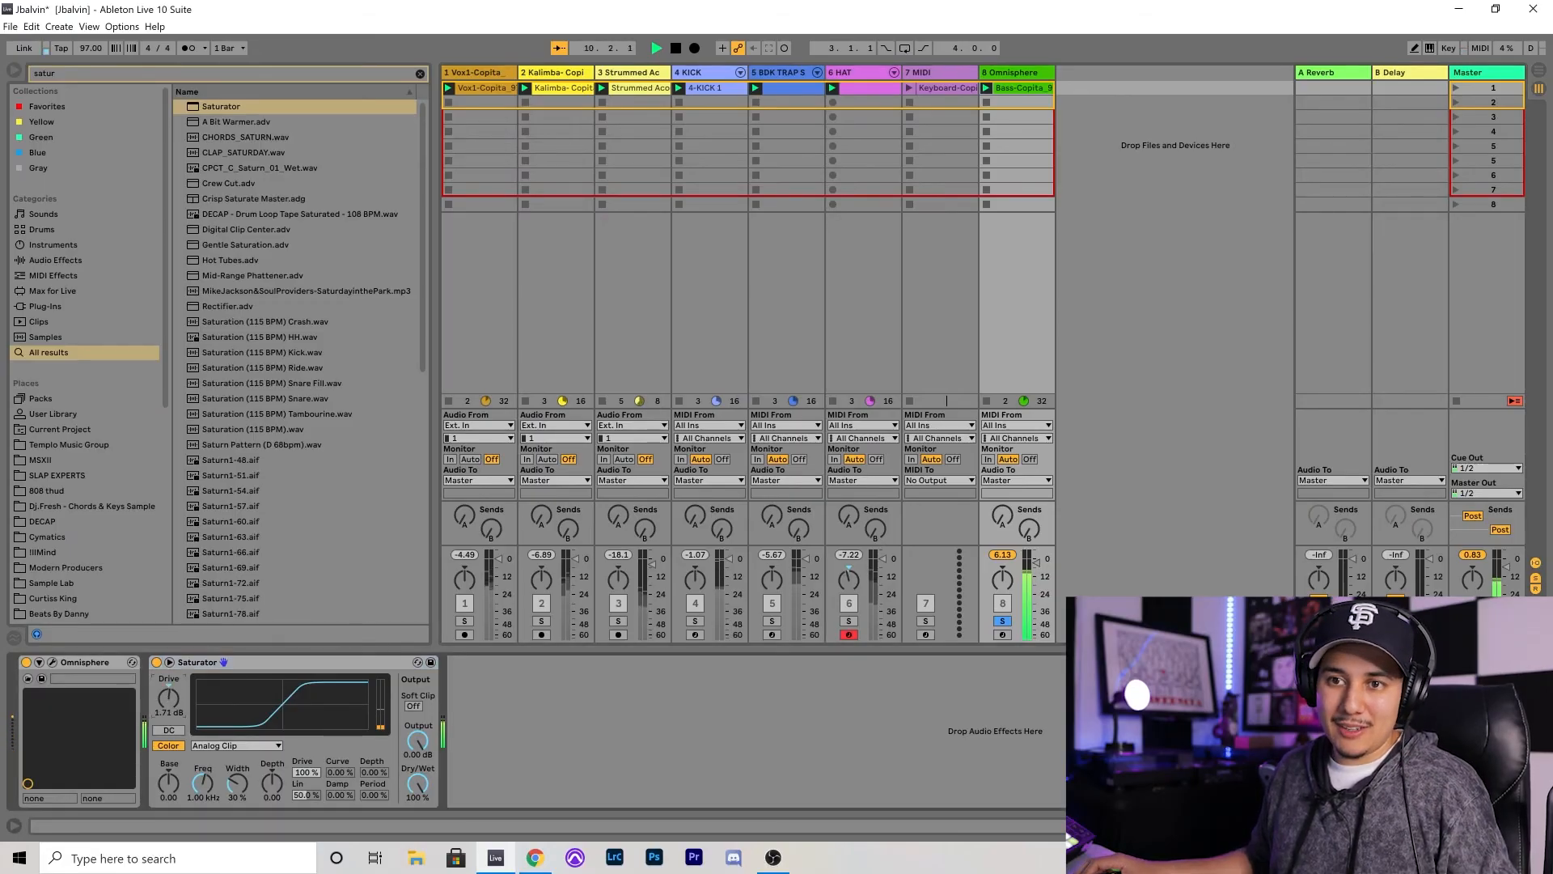
{"action": "left_click_drag", "start_coordinate": [169, 782], "coordinate": [168, 780]}
{"action": "left_click", "coordinate": [168, 699]}
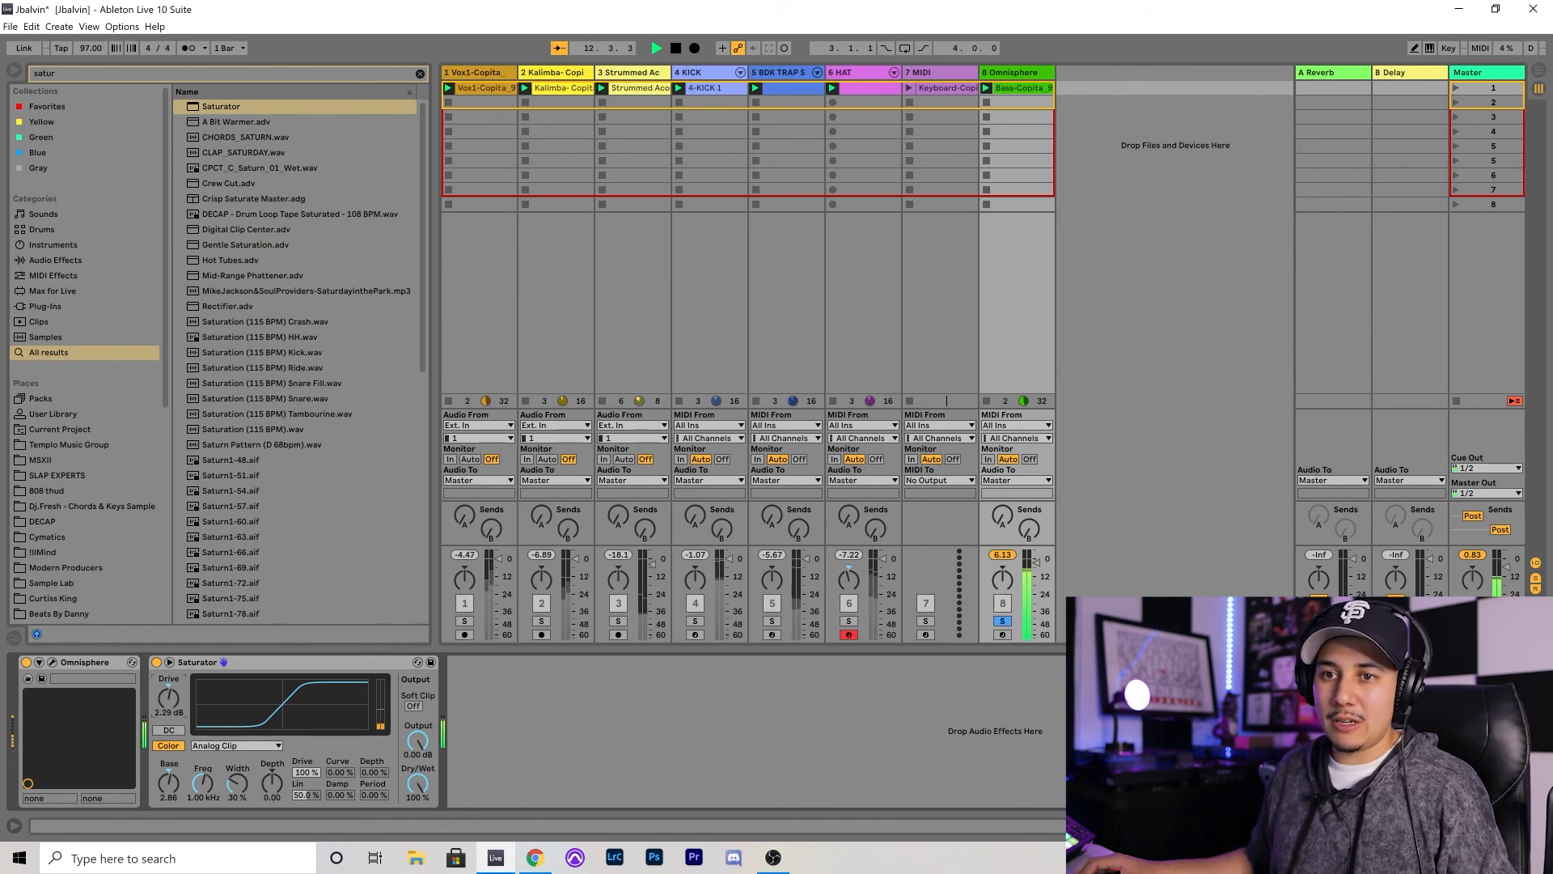
{"action": "left_click_drag", "start_coordinate": [170, 701], "coordinate": [170, 692]}
{"action": "key", "text": "space"}
{"action": "key", "text": "ctrl+s"}
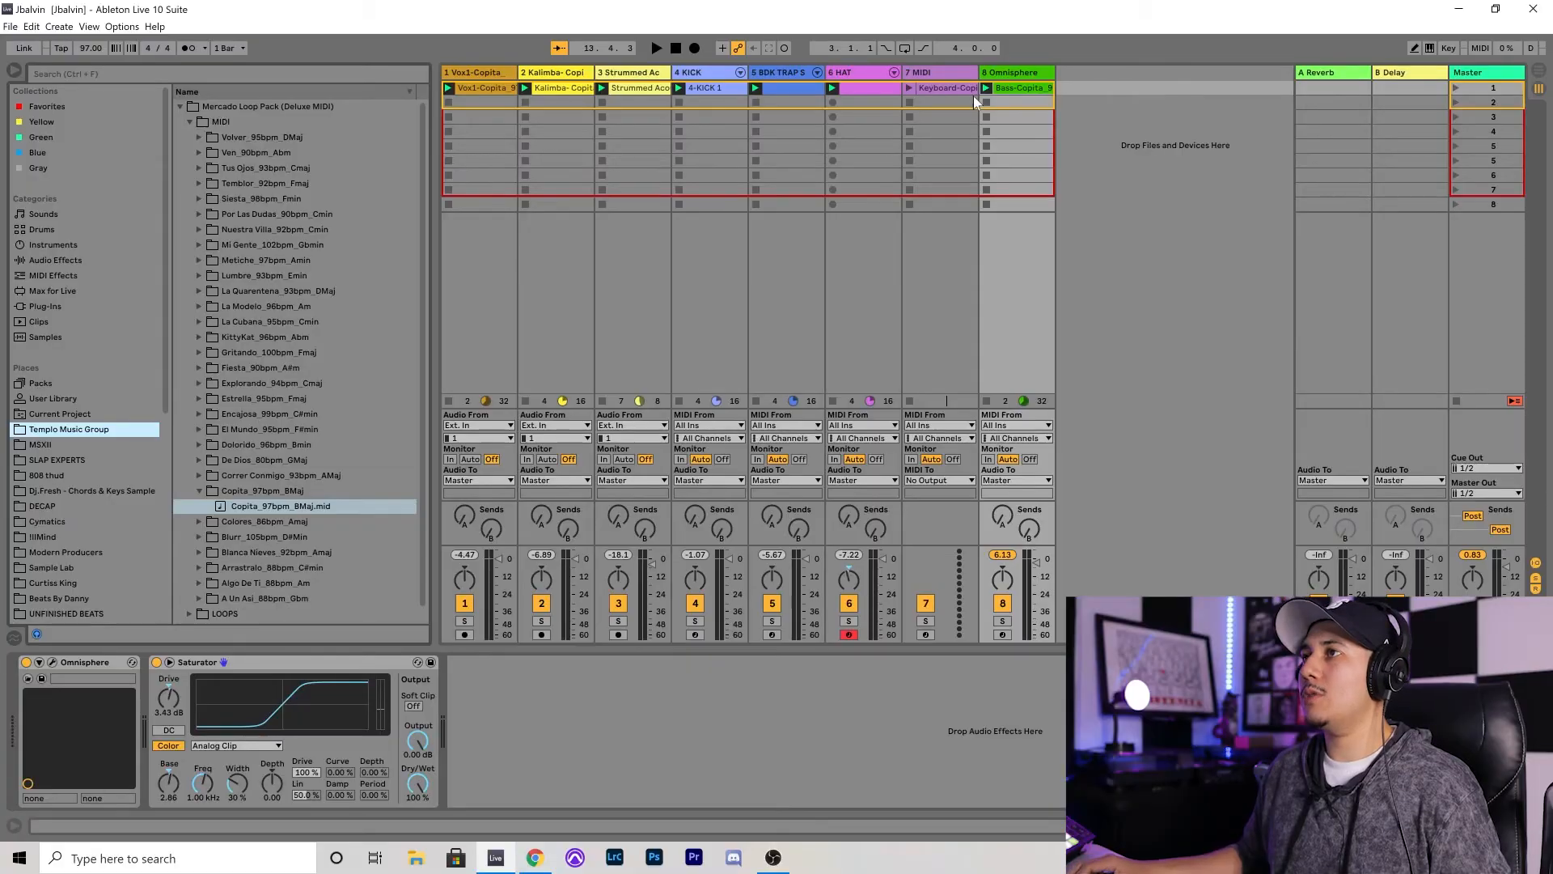
- Move the keyboard clip to scene 3 and adjust the bass sound, raising Omnisphere's output level and lowering the Saturator's Base
{"action": "left_click_drag", "start_coordinate": [973, 96], "coordinate": [949, 118]}
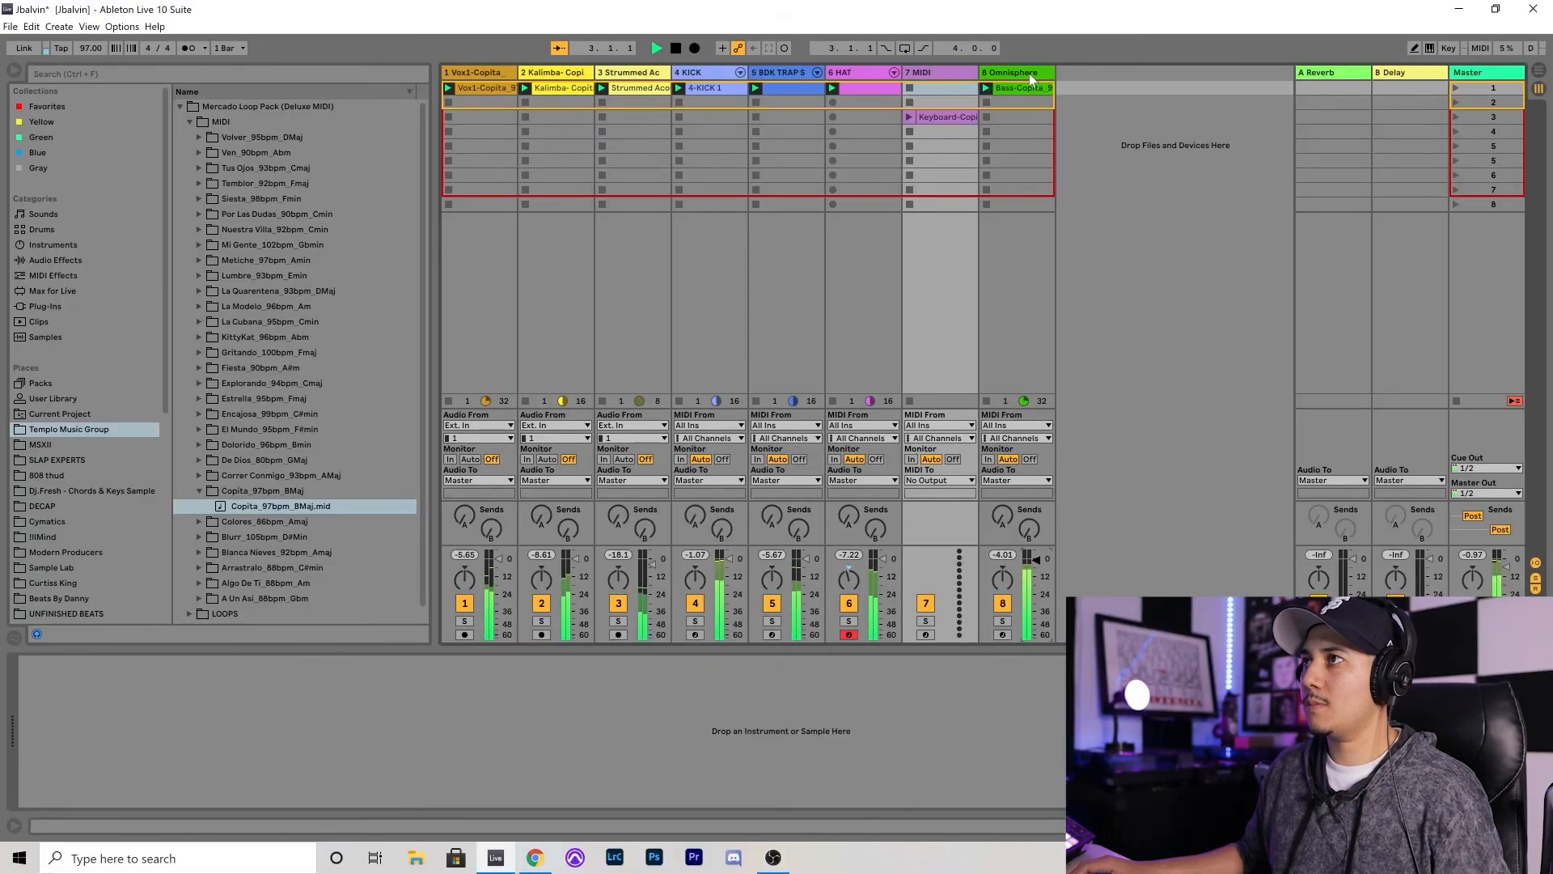
{"action": "left_click", "coordinate": [1029, 75]}
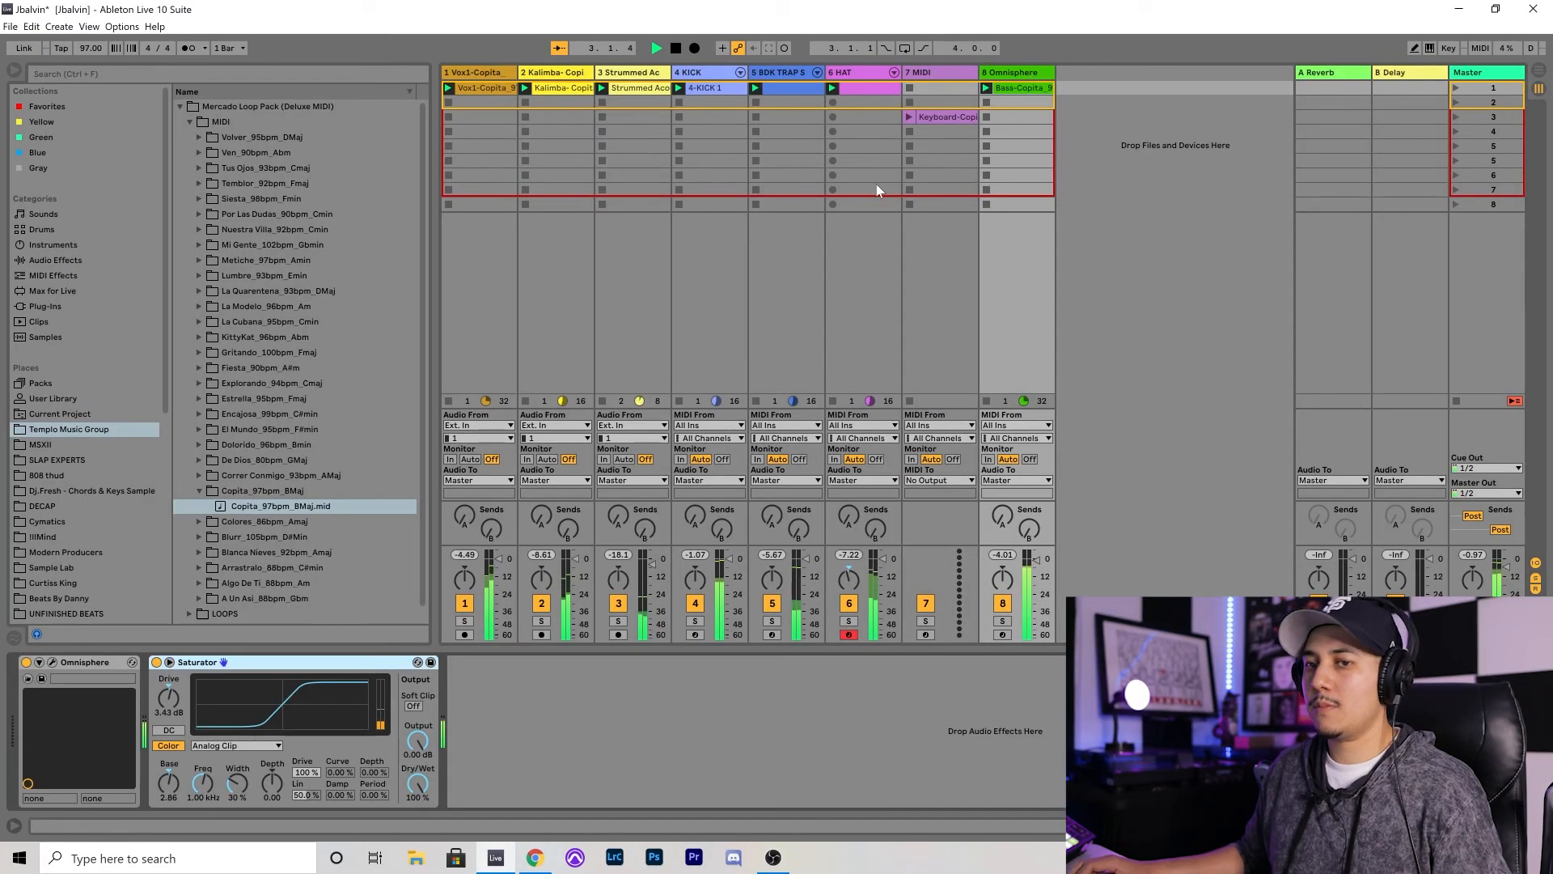
{"action": "left_click", "coordinate": [53, 662]}
{"action": "left_click_drag", "start_coordinate": [1372, 141], "coordinate": [1392, 145]}
{"action": "left_click", "coordinate": [1421, 92]}
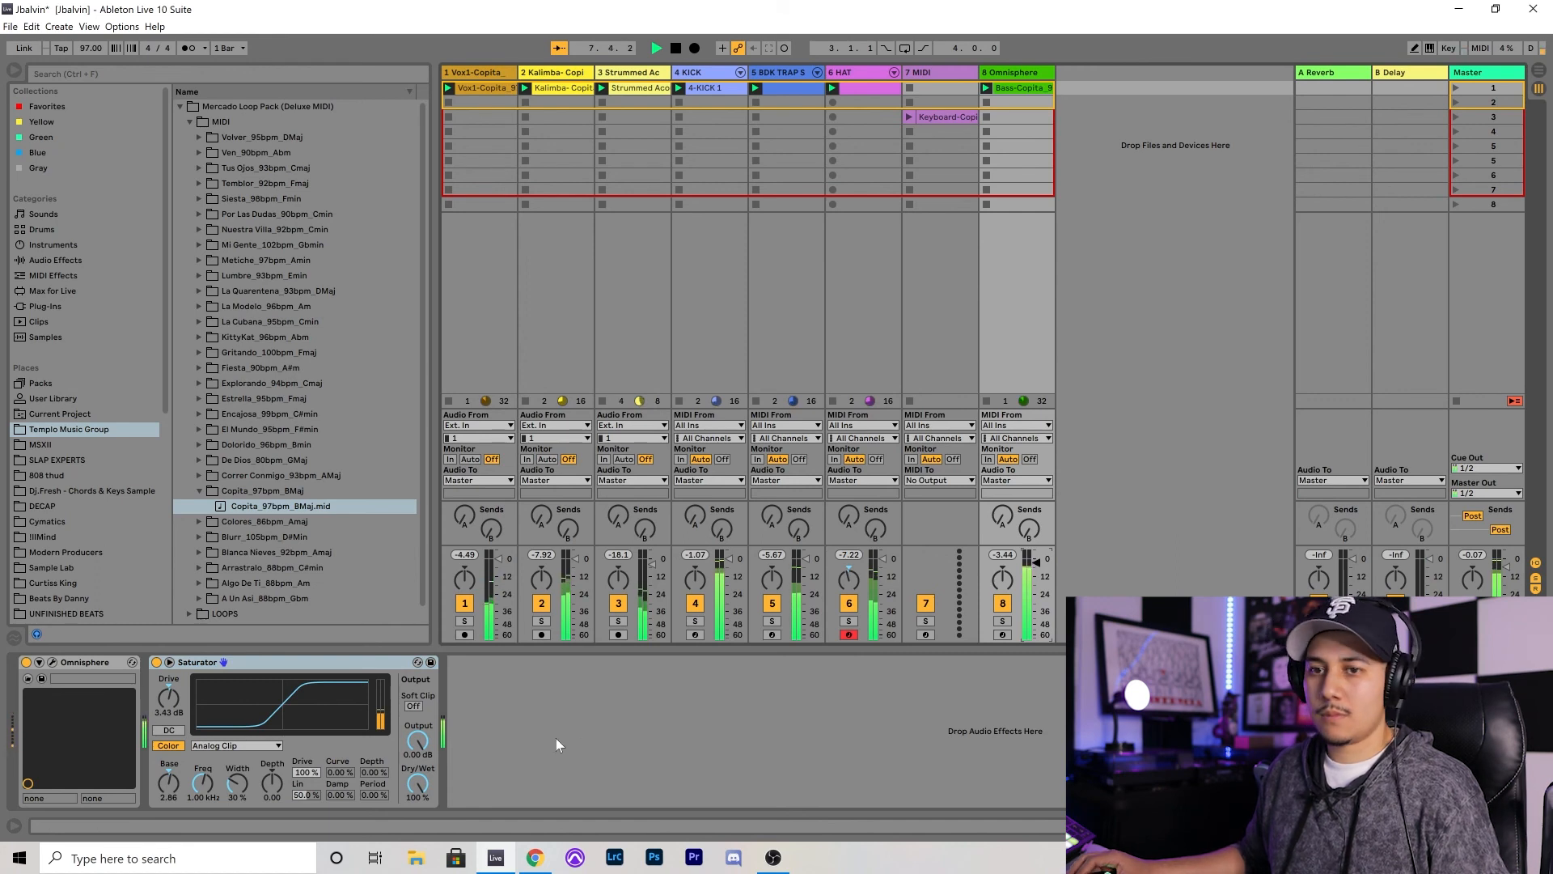
{"action": "left_click_drag", "start_coordinate": [172, 793], "coordinate": [172, 825]}
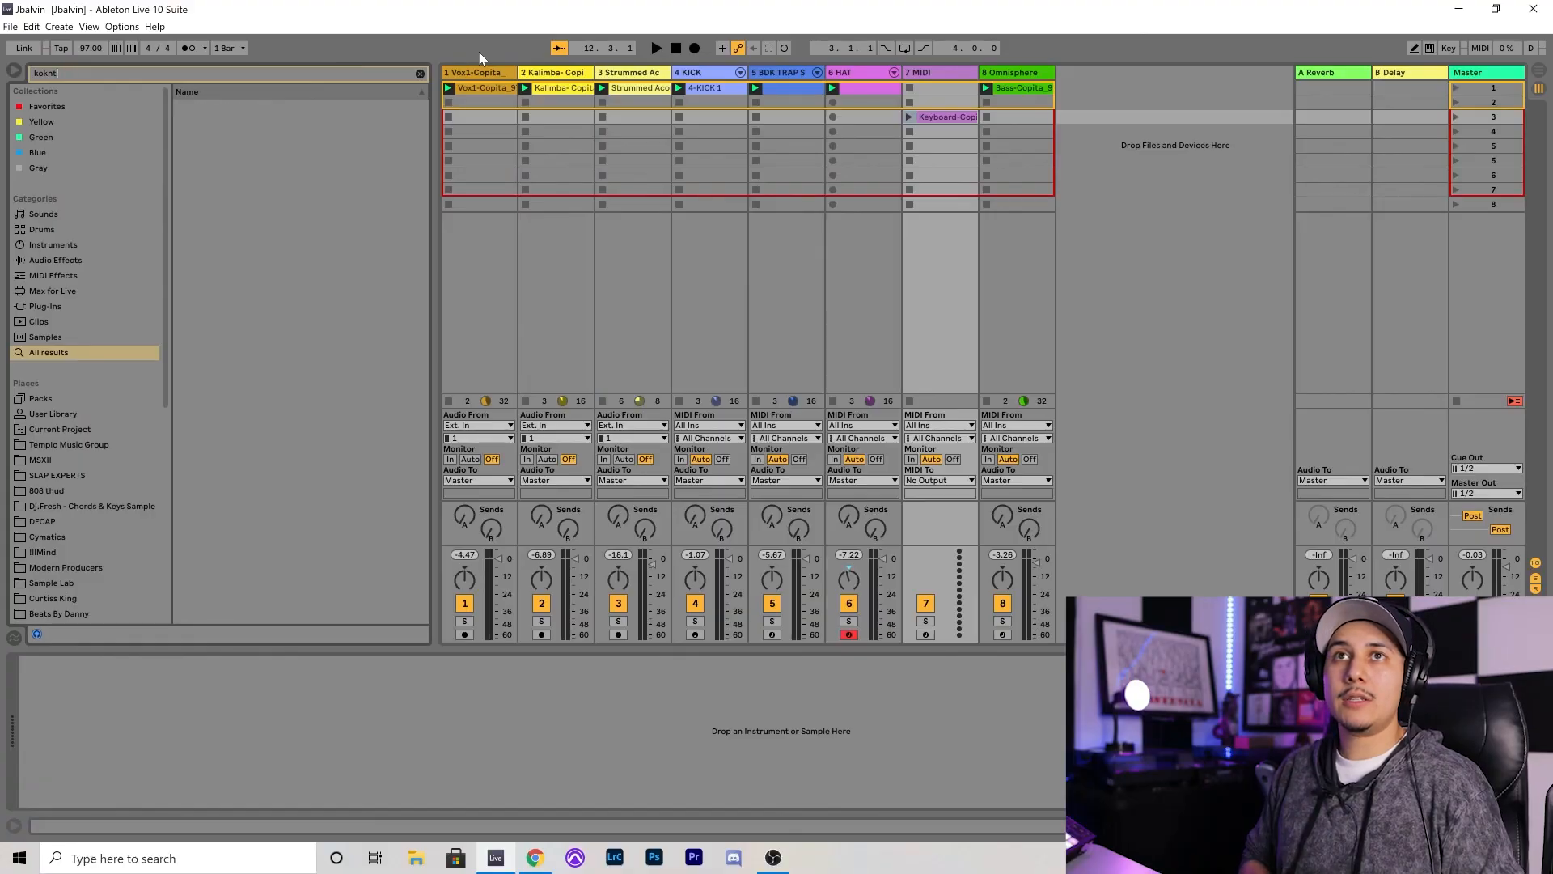
- Find Kontakt, load it on the keyboard MIDI track and move the keyboard clip back to scene 1
{"action": "key", "text": "BackSpace"}
{"action": "key", "text": "BackSpace"}
{"action": "key", "text": "BackSpace"}
{"action": "type", "text": "ntak"}
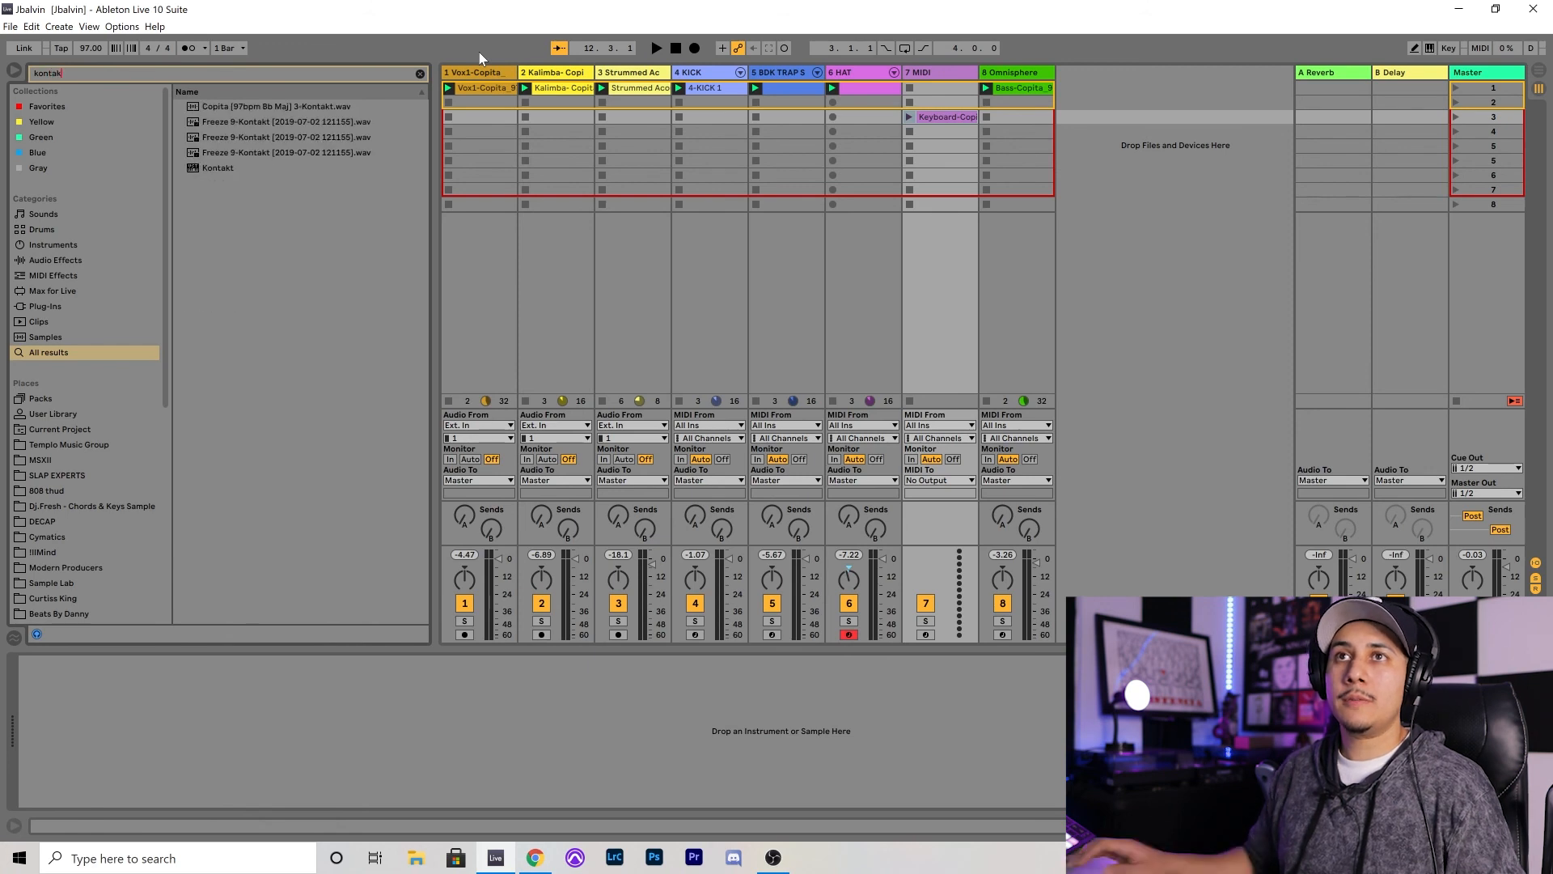
{"action": "left_click_drag", "start_coordinate": [211, 168], "coordinate": [956, 90]}
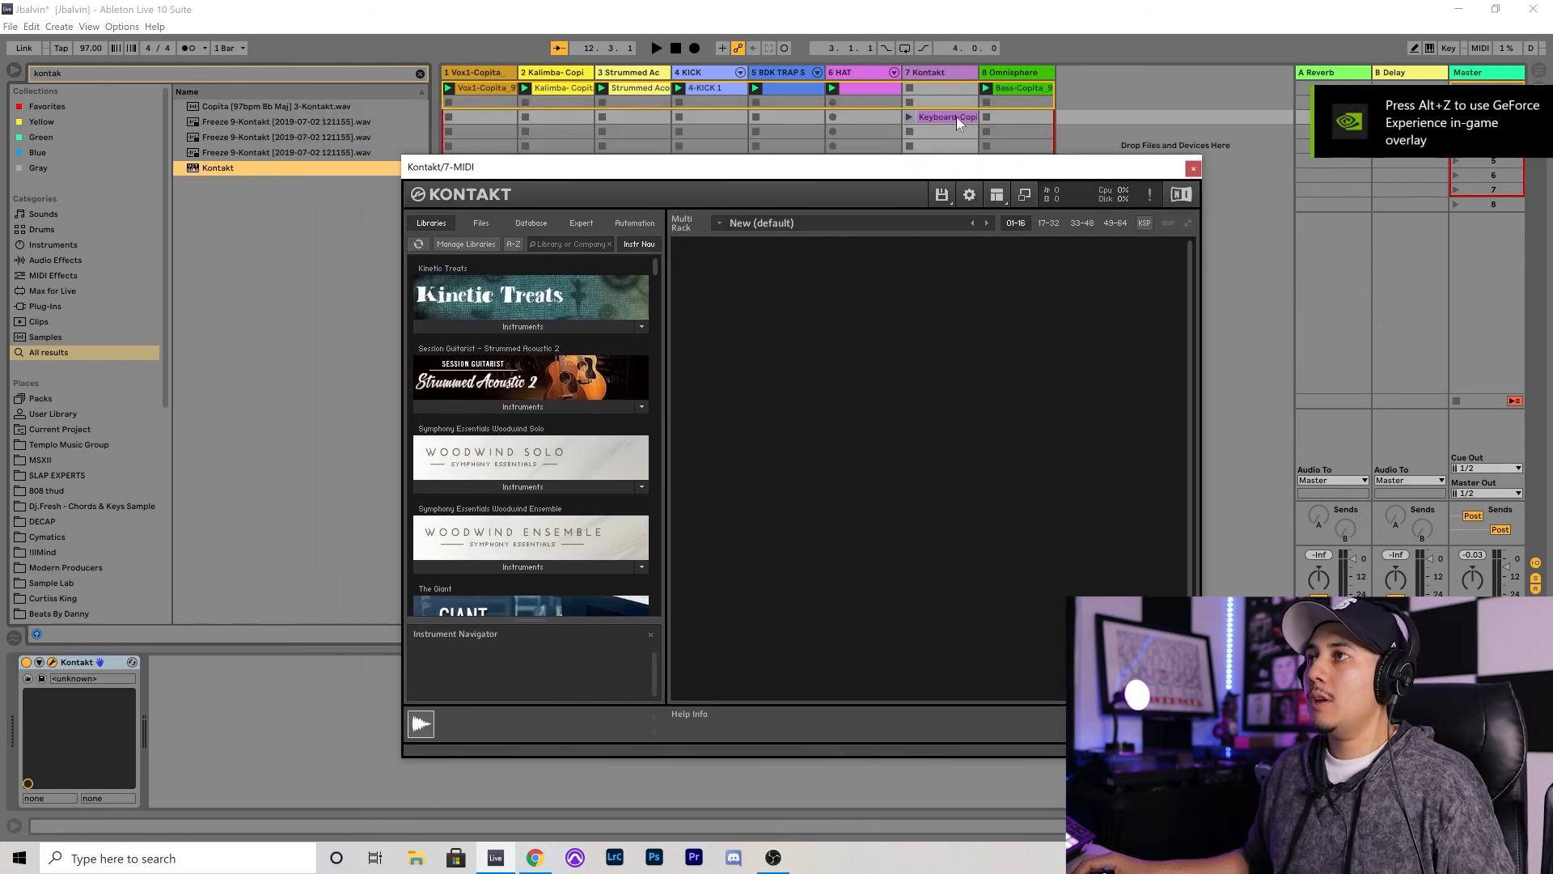
{"action": "left_click_drag", "start_coordinate": [957, 116], "coordinate": [948, 90]}
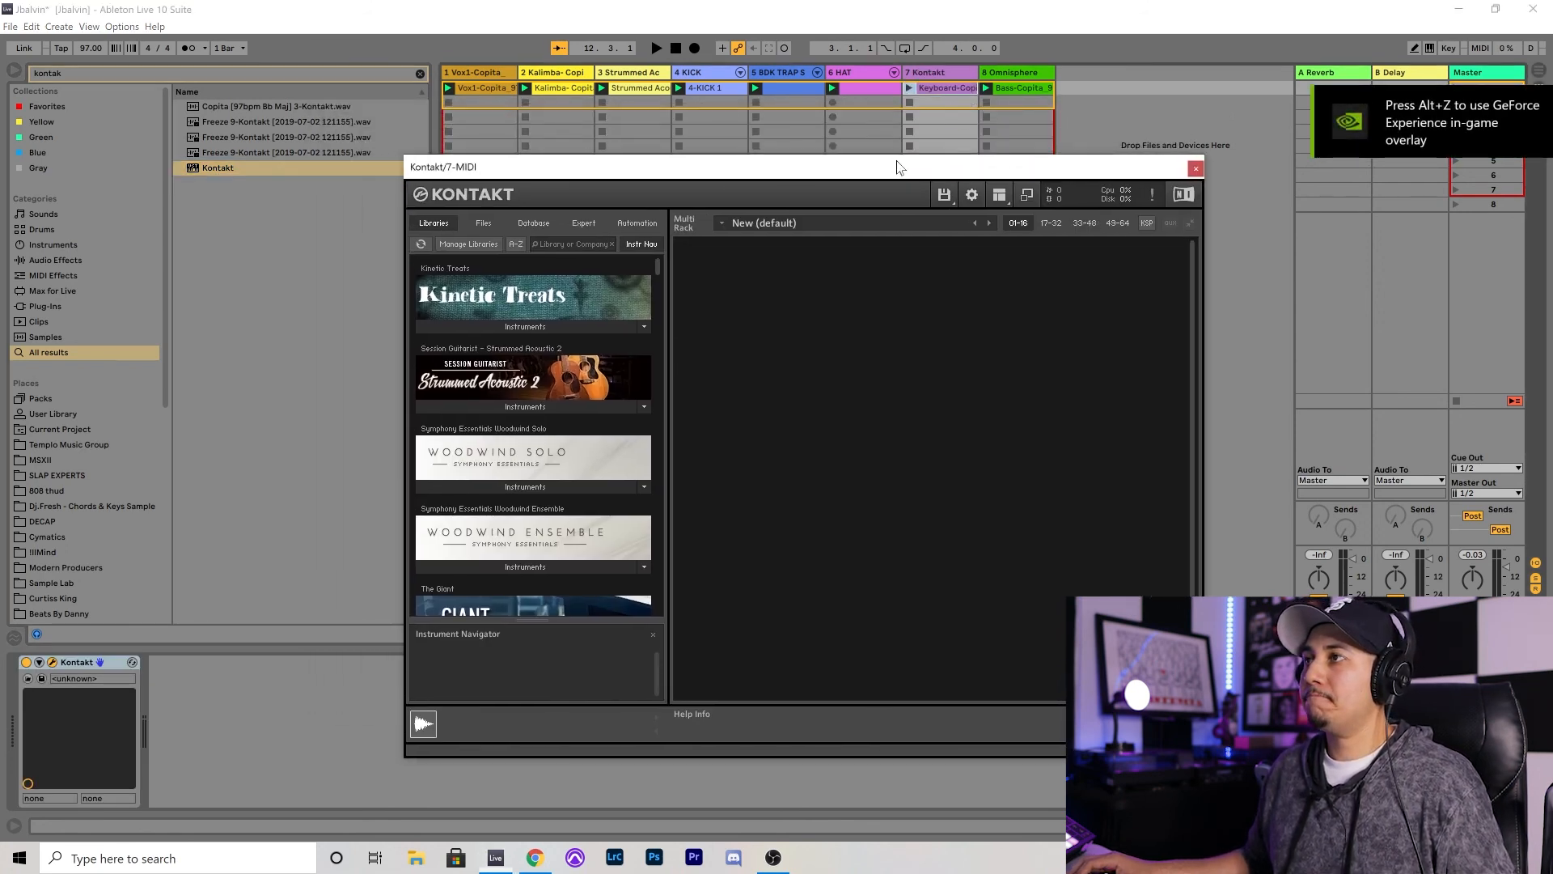
{"action": "left_click_drag", "start_coordinate": [896, 167], "coordinate": [996, 89]}
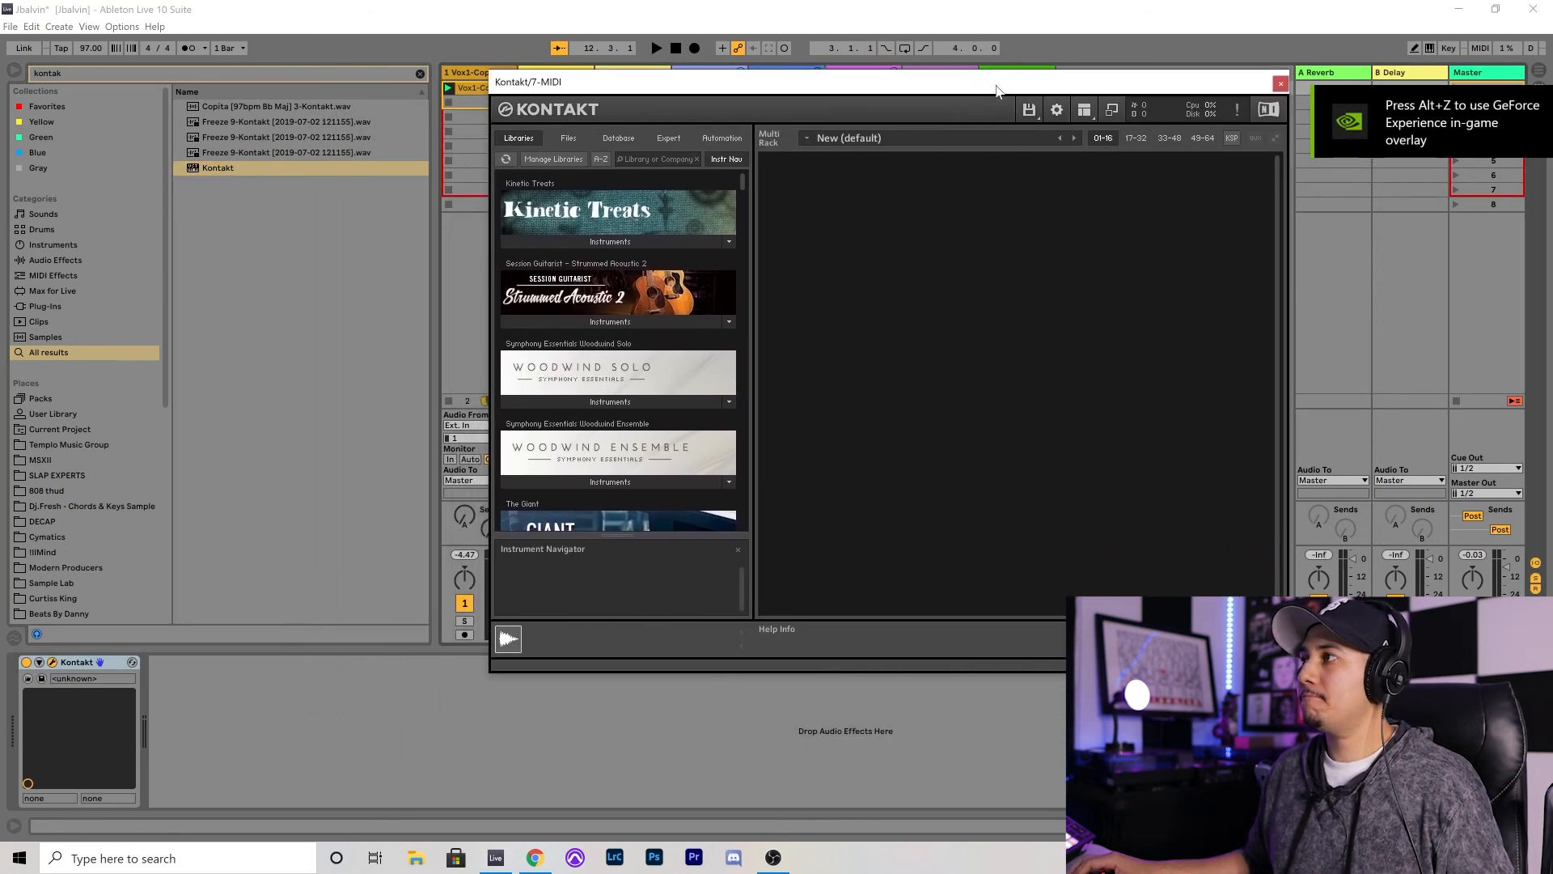
{"action": "left_click", "coordinate": [1281, 83]}
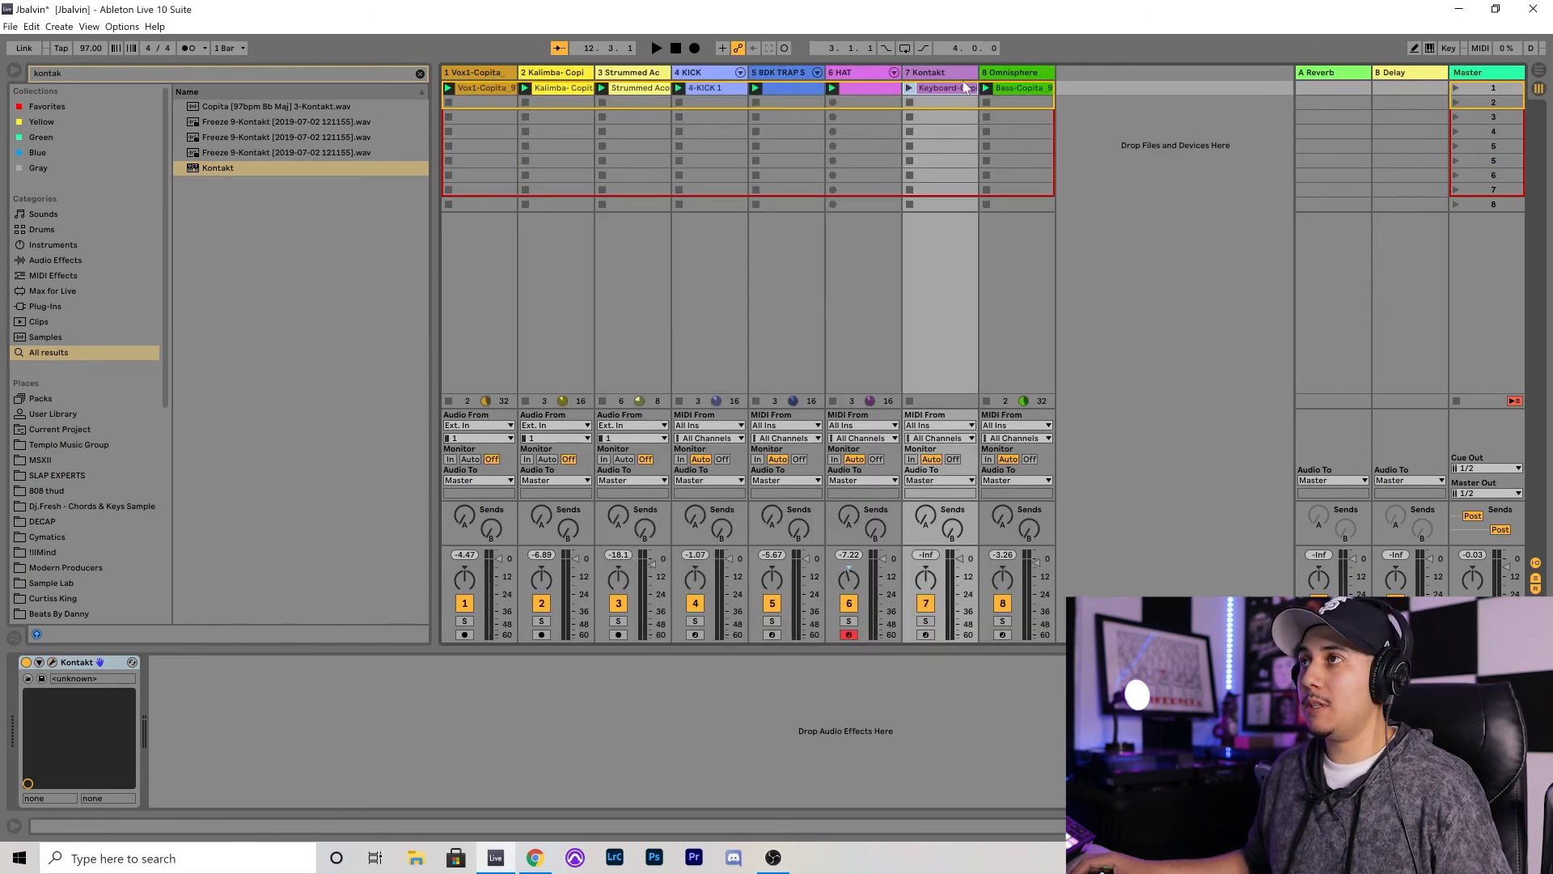
- Load Hybrid Keys.nki from the Hybrid Keys library into Kontakt on the keyboard track
{"action": "left_click", "coordinate": [51, 662]}
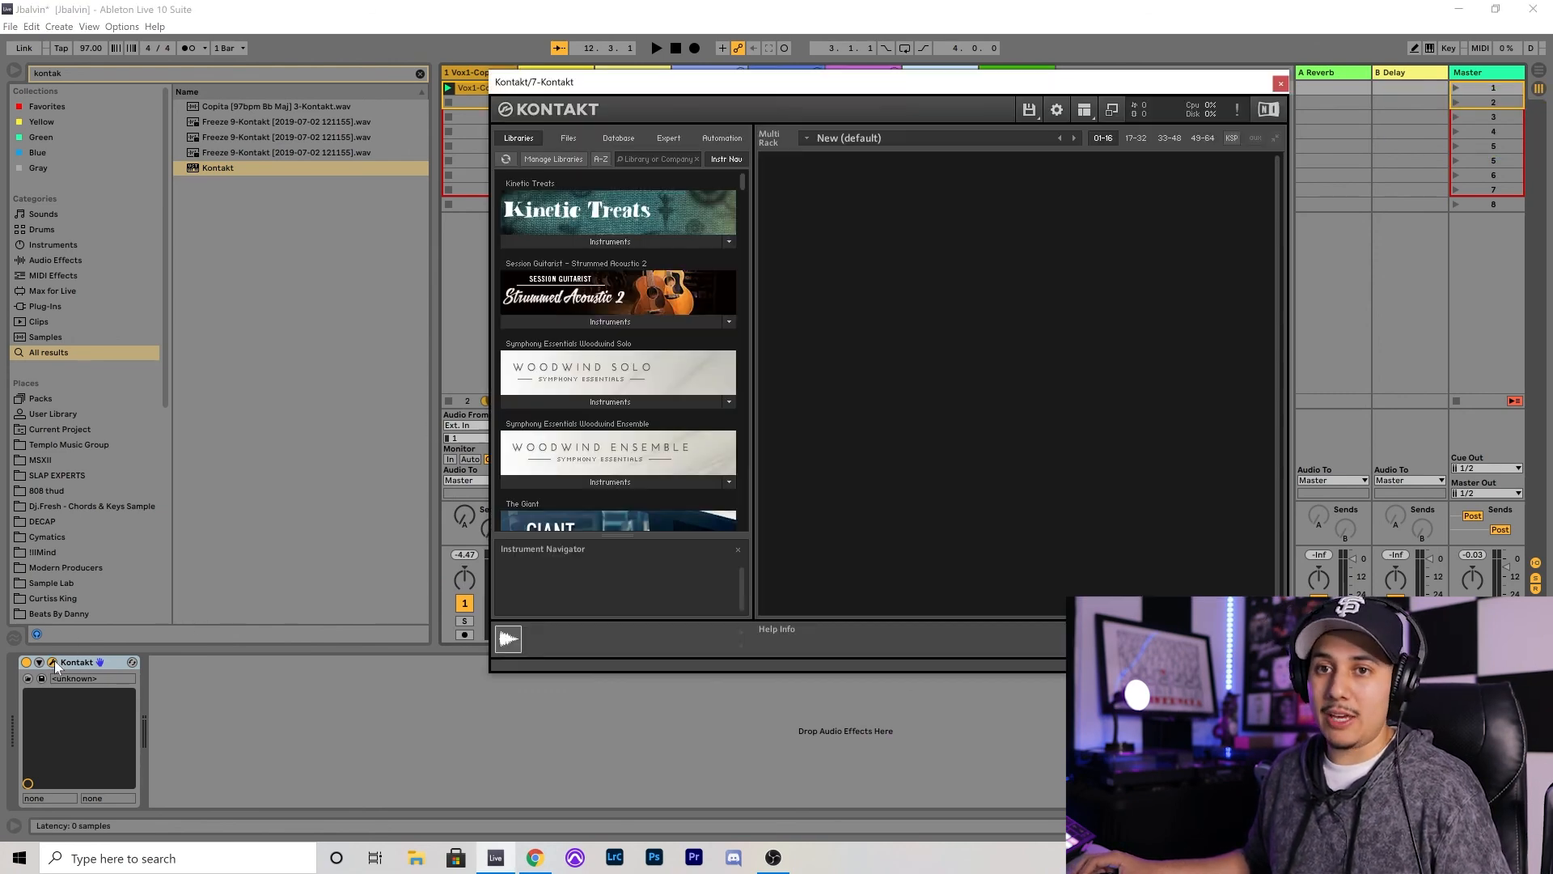
{"action": "scroll", "coordinate": [722, 303], "scroll_direction": "down", "scroll_amount": 5}
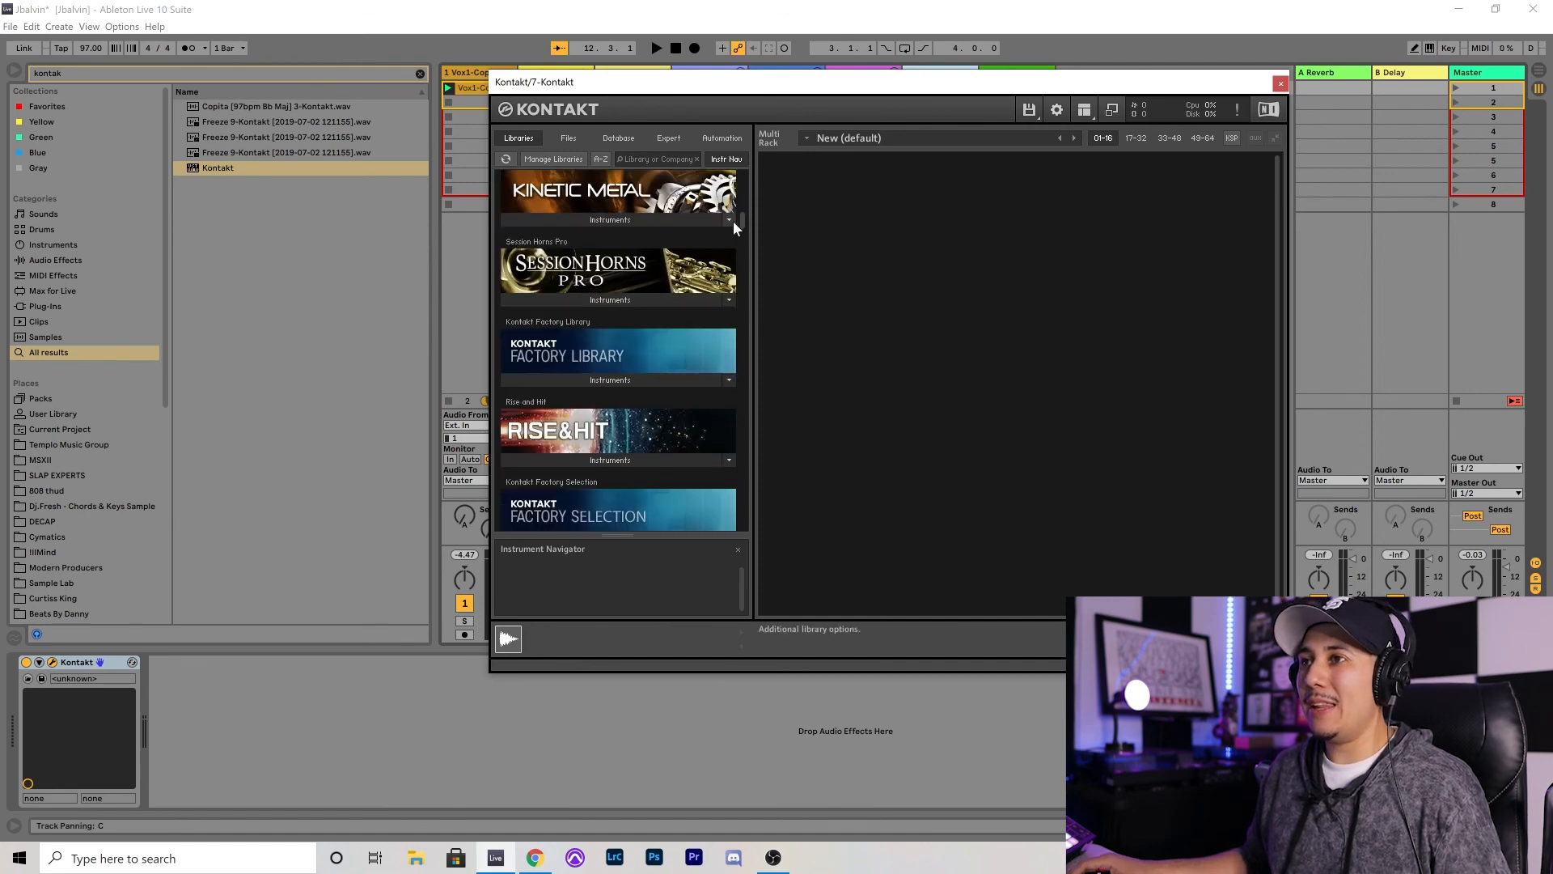
{"action": "left_click_drag", "start_coordinate": [741, 221], "coordinate": [739, 509]}
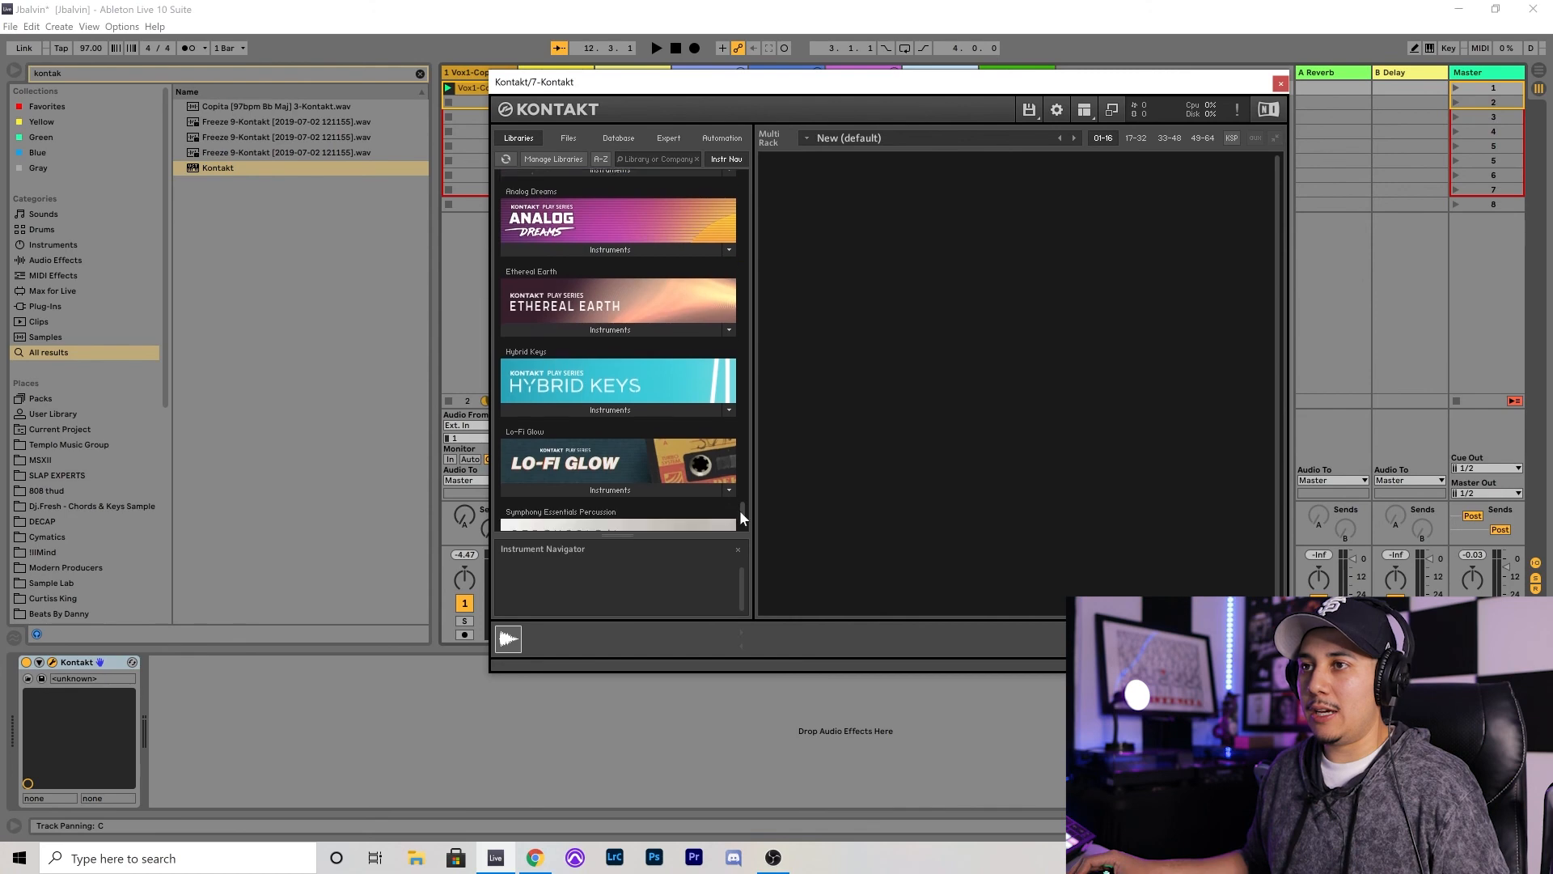
{"action": "left_click", "coordinate": [676, 374]}
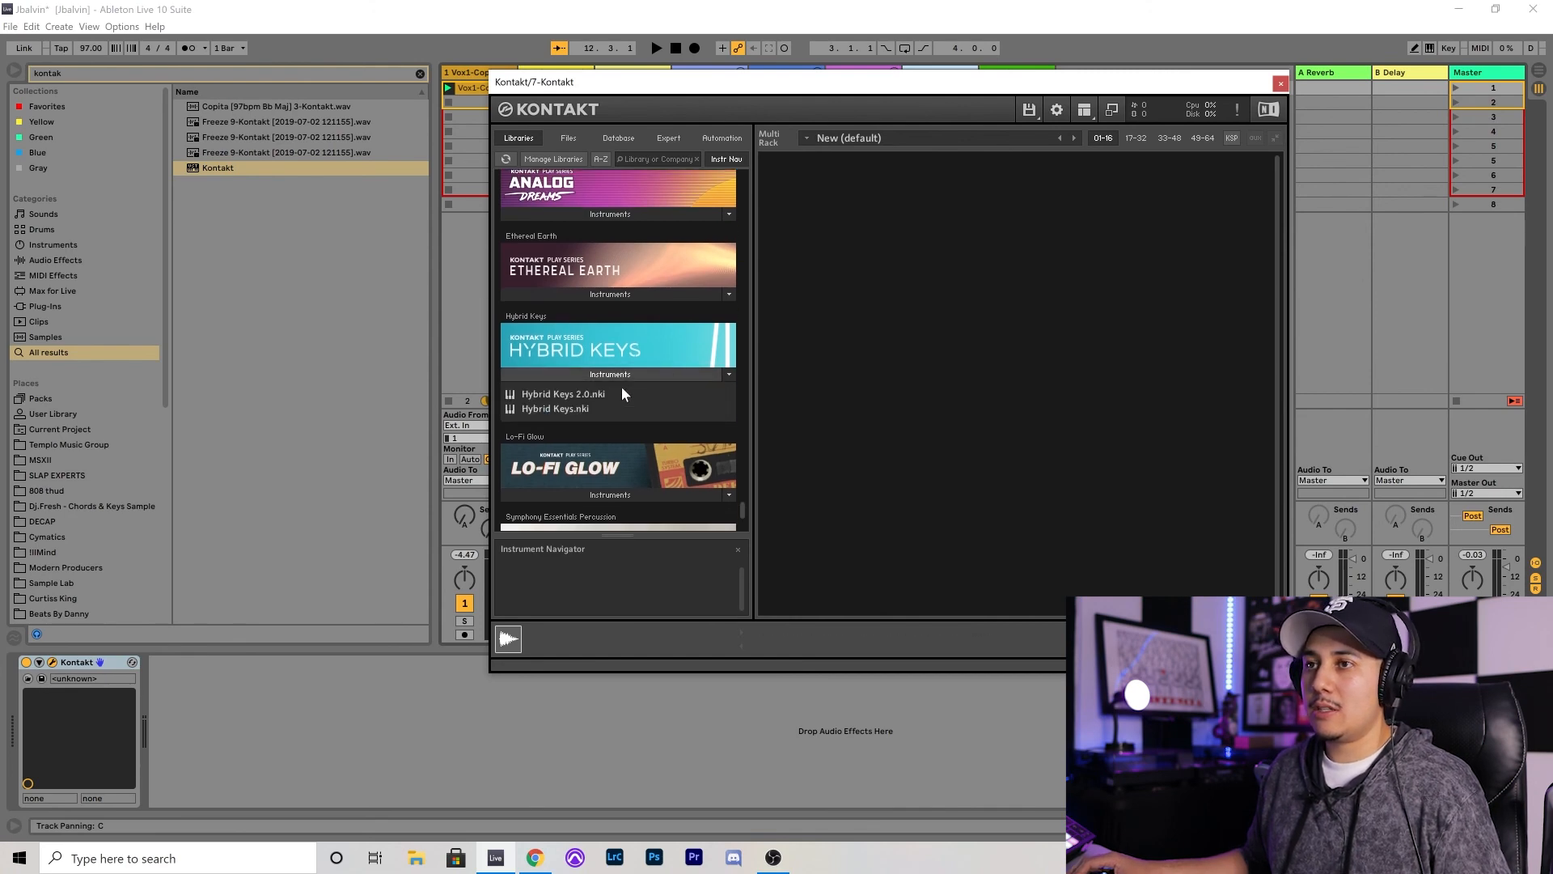
{"action": "double_click", "coordinate": [568, 409]}
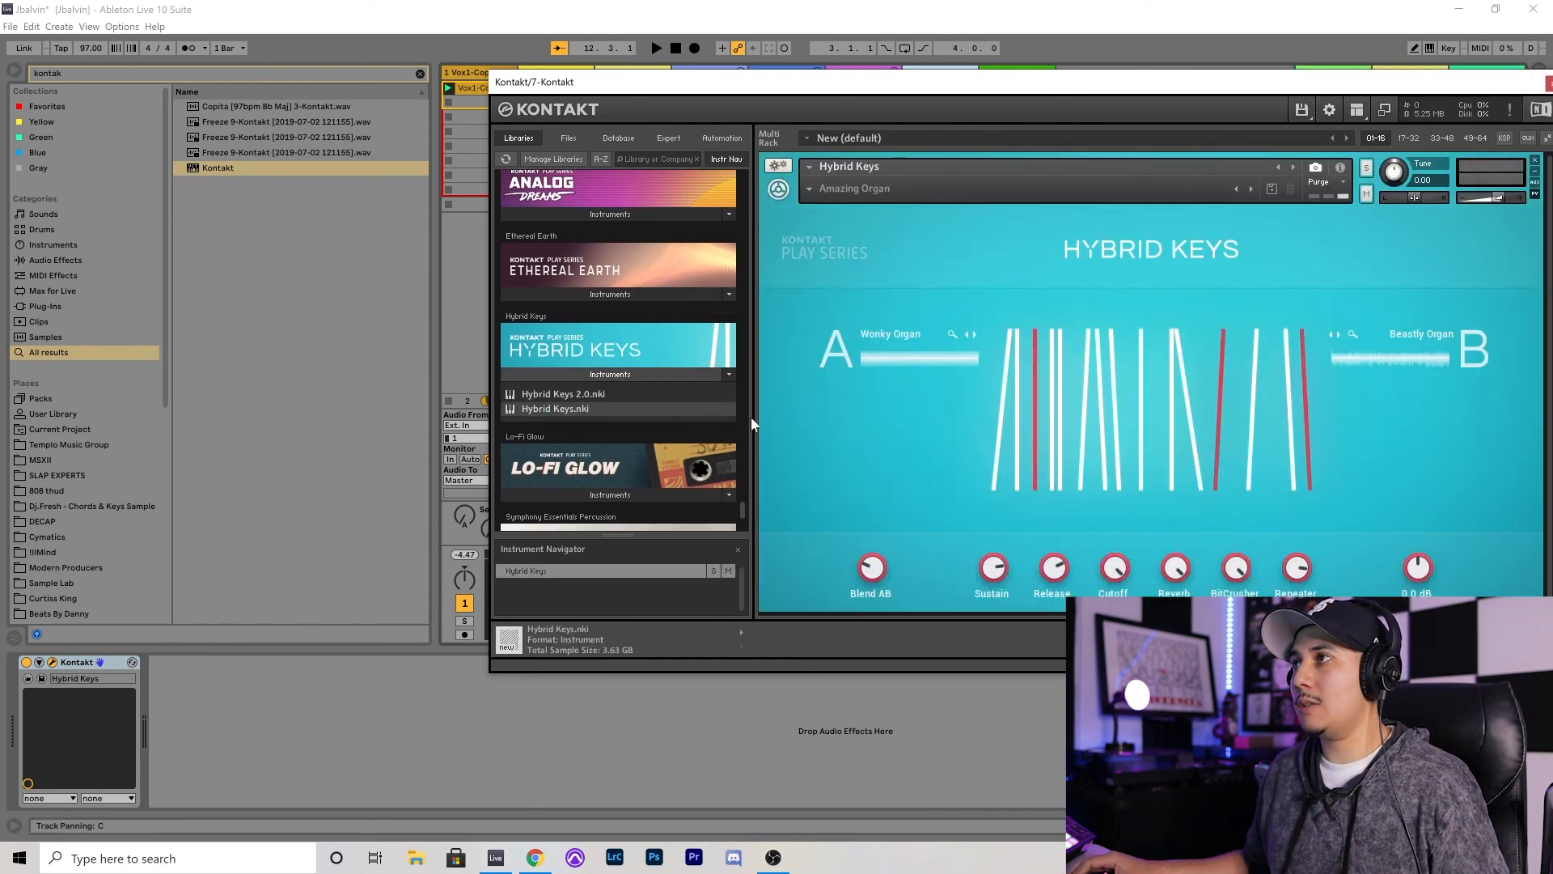
- Choose the Marimba Shimmer preset from the Mallets category of Hybrid Keys
{"action": "left_click_drag", "start_coordinate": [1133, 84], "coordinate": [863, 154]}
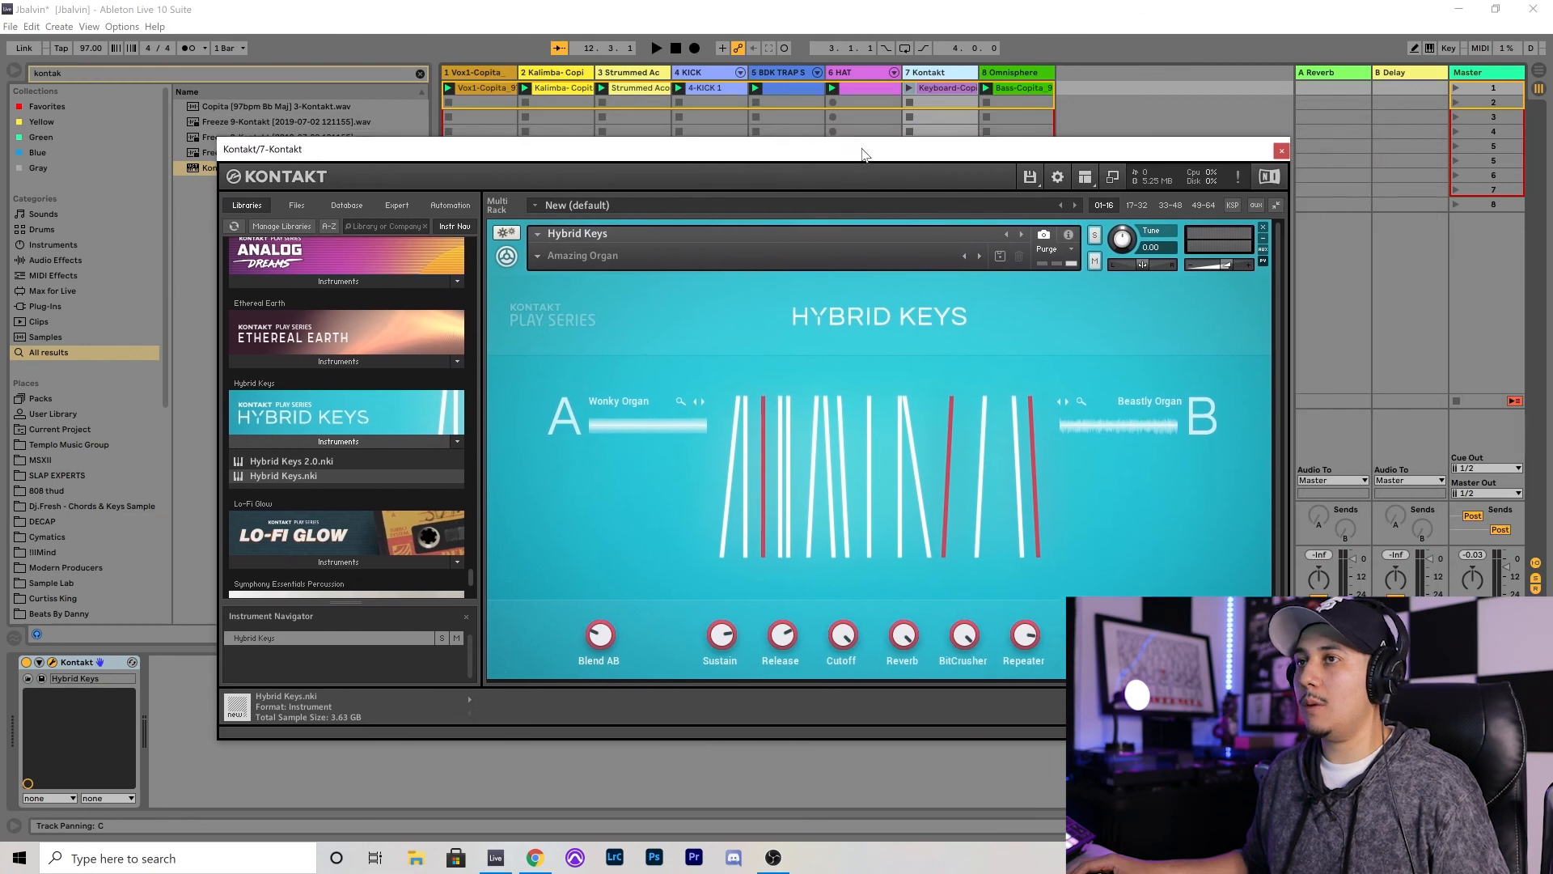
{"action": "left_click", "coordinate": [546, 257]}
{"action": "mouse_move", "coordinate": [579, 320]}
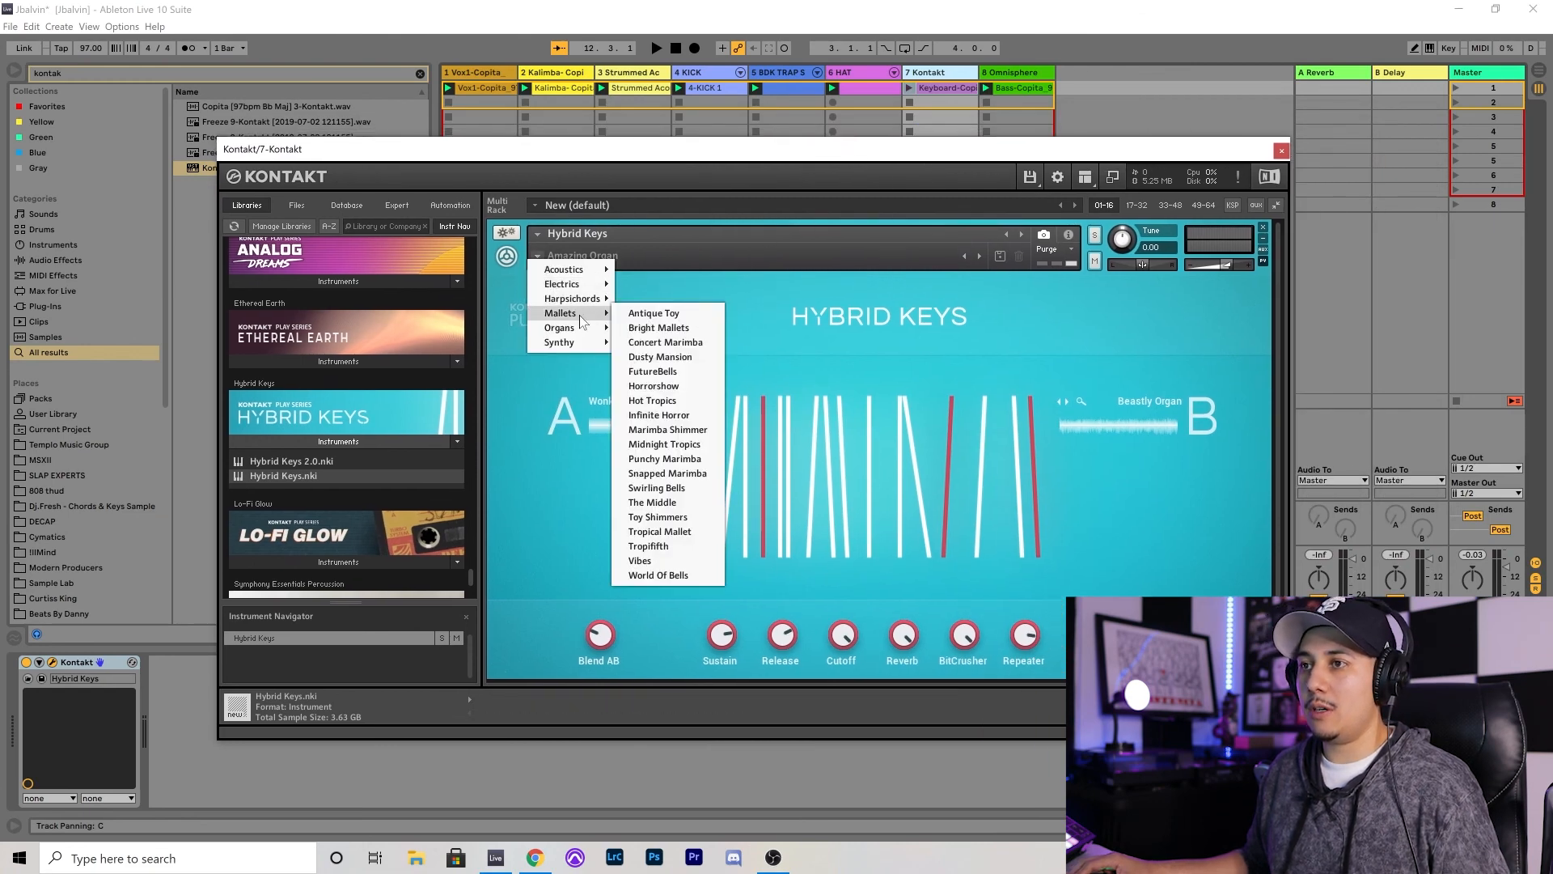
{"action": "left_click", "coordinate": [668, 430]}
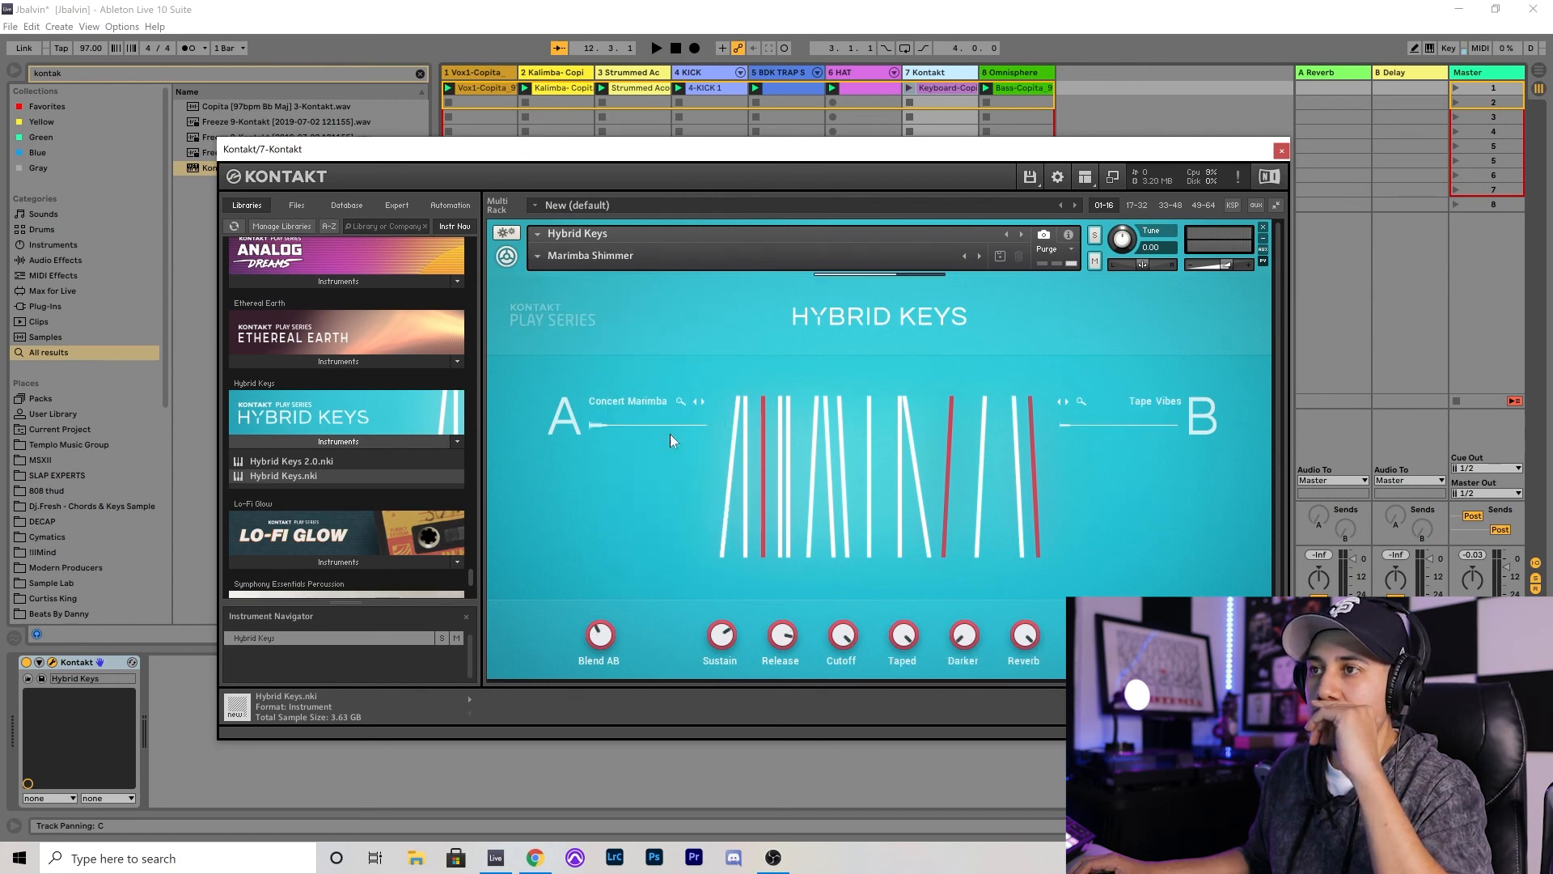
- Solo the Kontakt track and launch the keyboard clip to audition the Marimba Shimmer sound
{"action": "left_click_drag", "start_coordinate": [1124, 150], "coordinate": [1202, 693]}
{"action": "left_click", "coordinate": [928, 622]}
{"action": "left_click_drag", "start_coordinate": [947, 689], "coordinate": [628, 140]}
{"action": "left_click", "coordinate": [908, 88]}
{"action": "left_click_drag", "start_coordinate": [849, 151], "coordinate": [956, 129]}
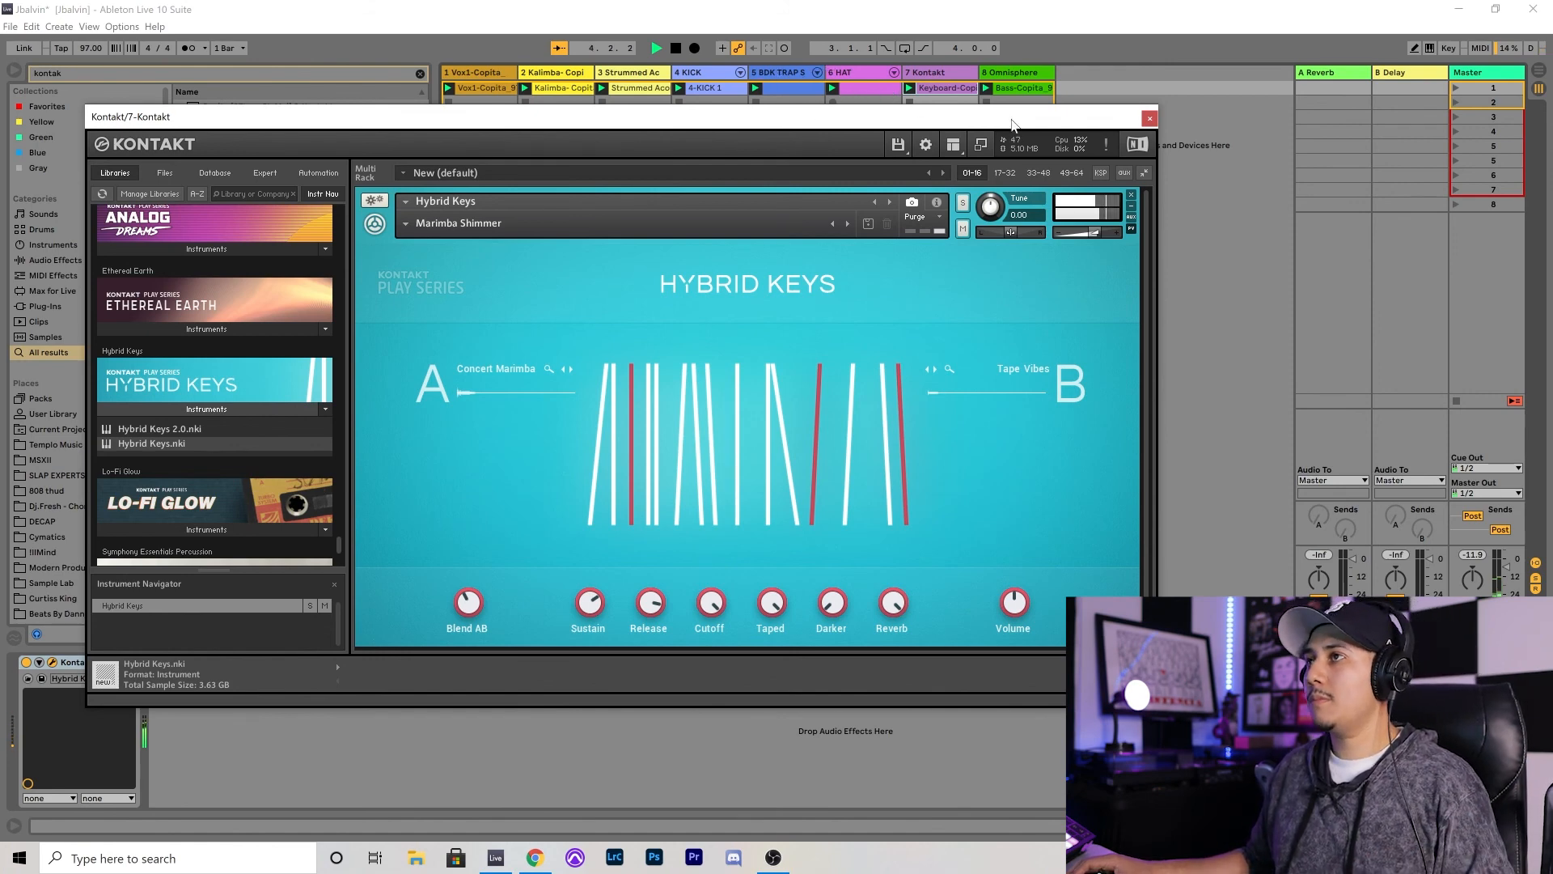
{"action": "left_click_drag", "start_coordinate": [1011, 119], "coordinate": [1114, 148]}
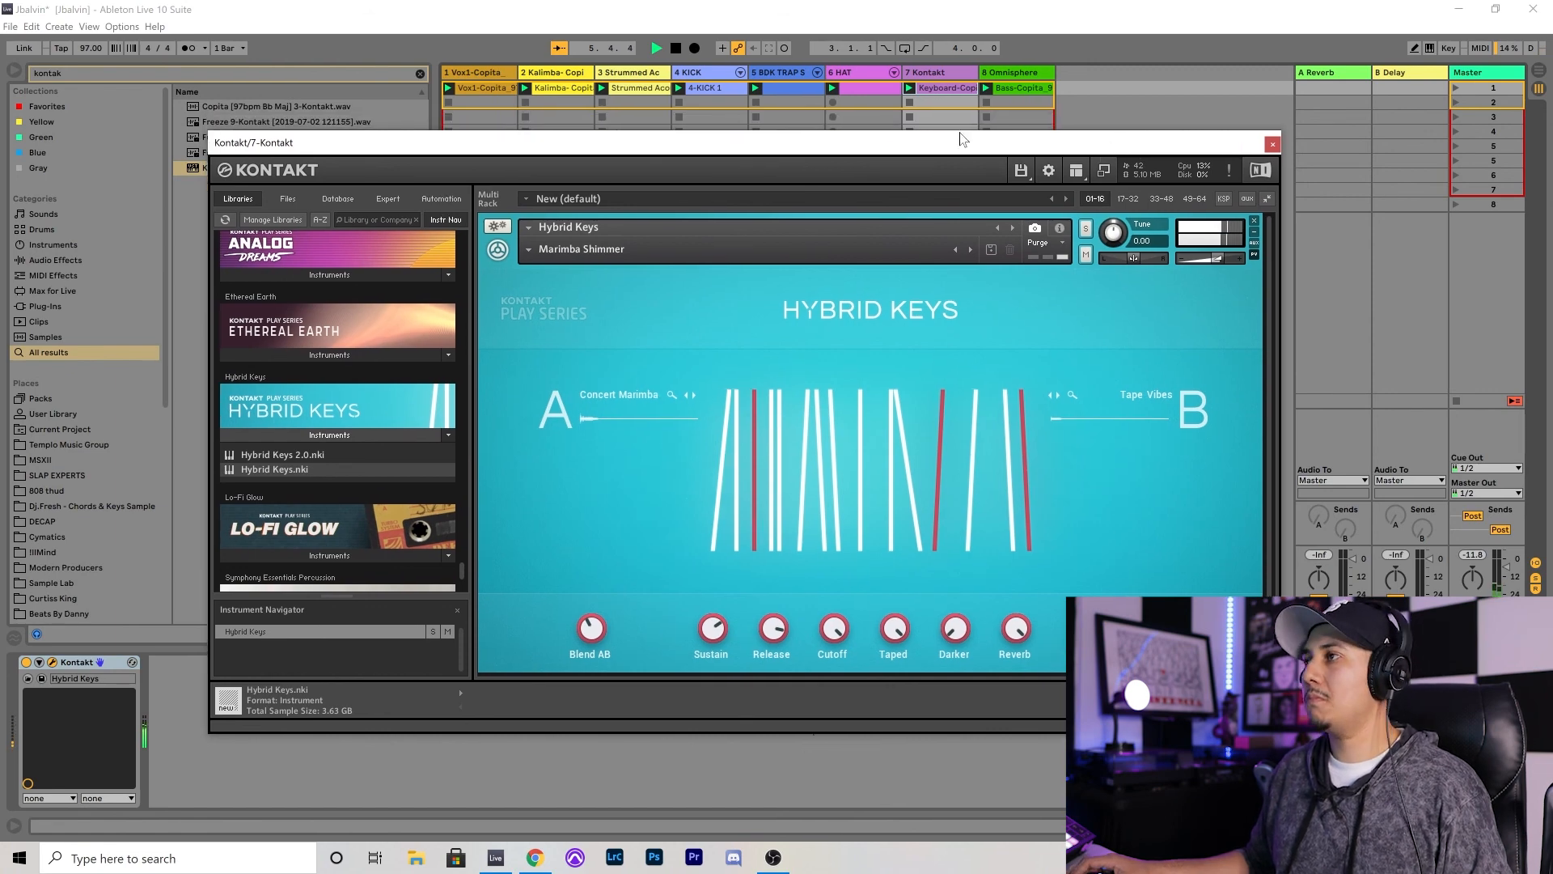
- Try the Midnight Tropics and Punchy Marimba presets from the Mallets category of Hybrid Keys
{"action": "left_click", "coordinate": [530, 249]}
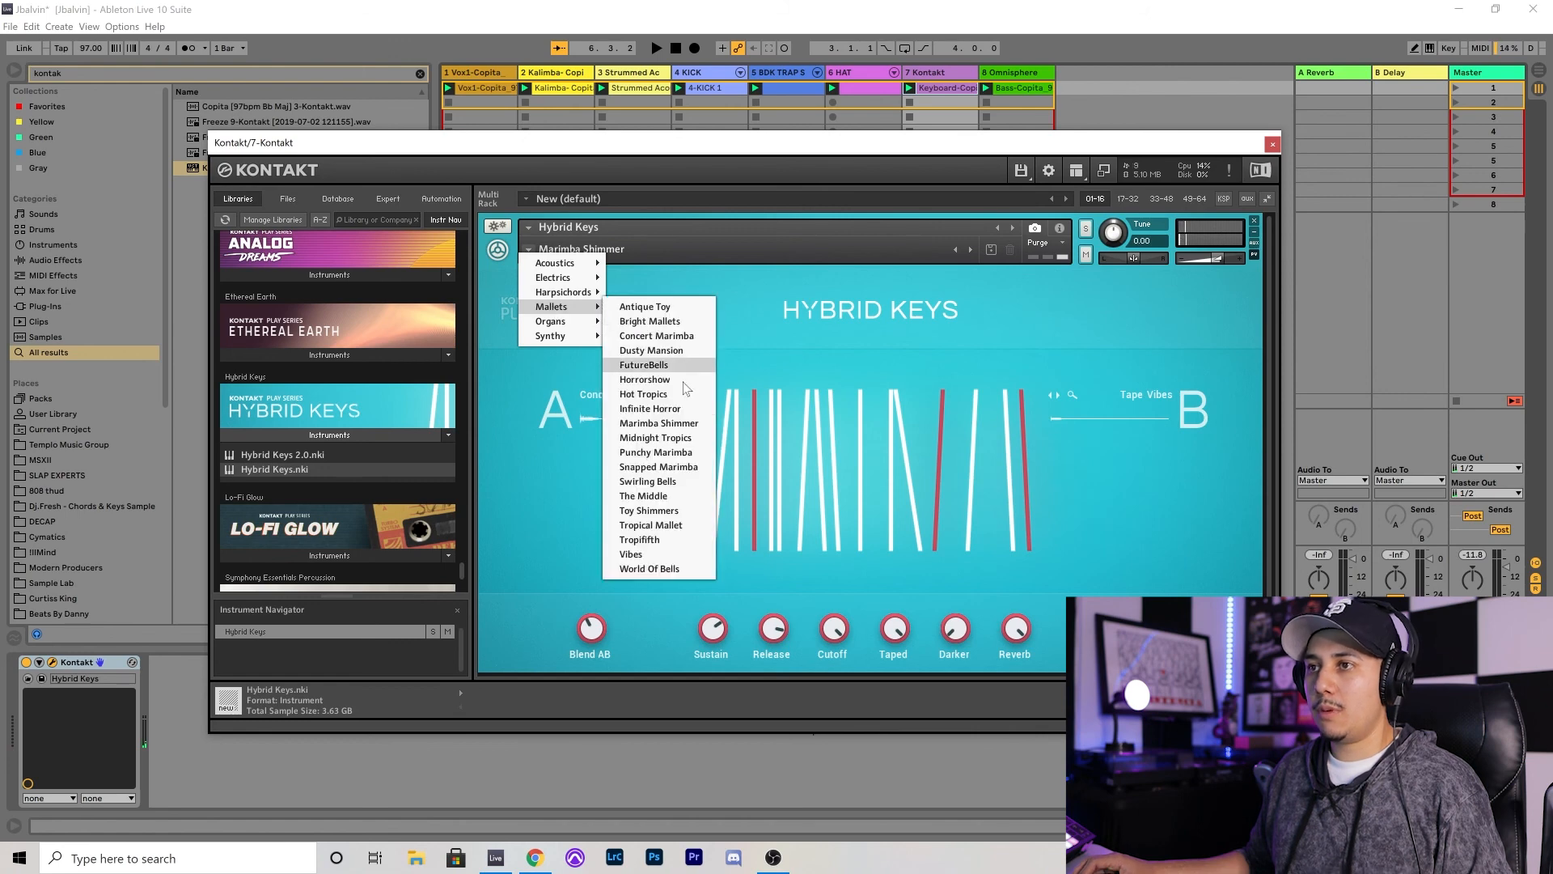
{"action": "left_click", "coordinate": [677, 441]}
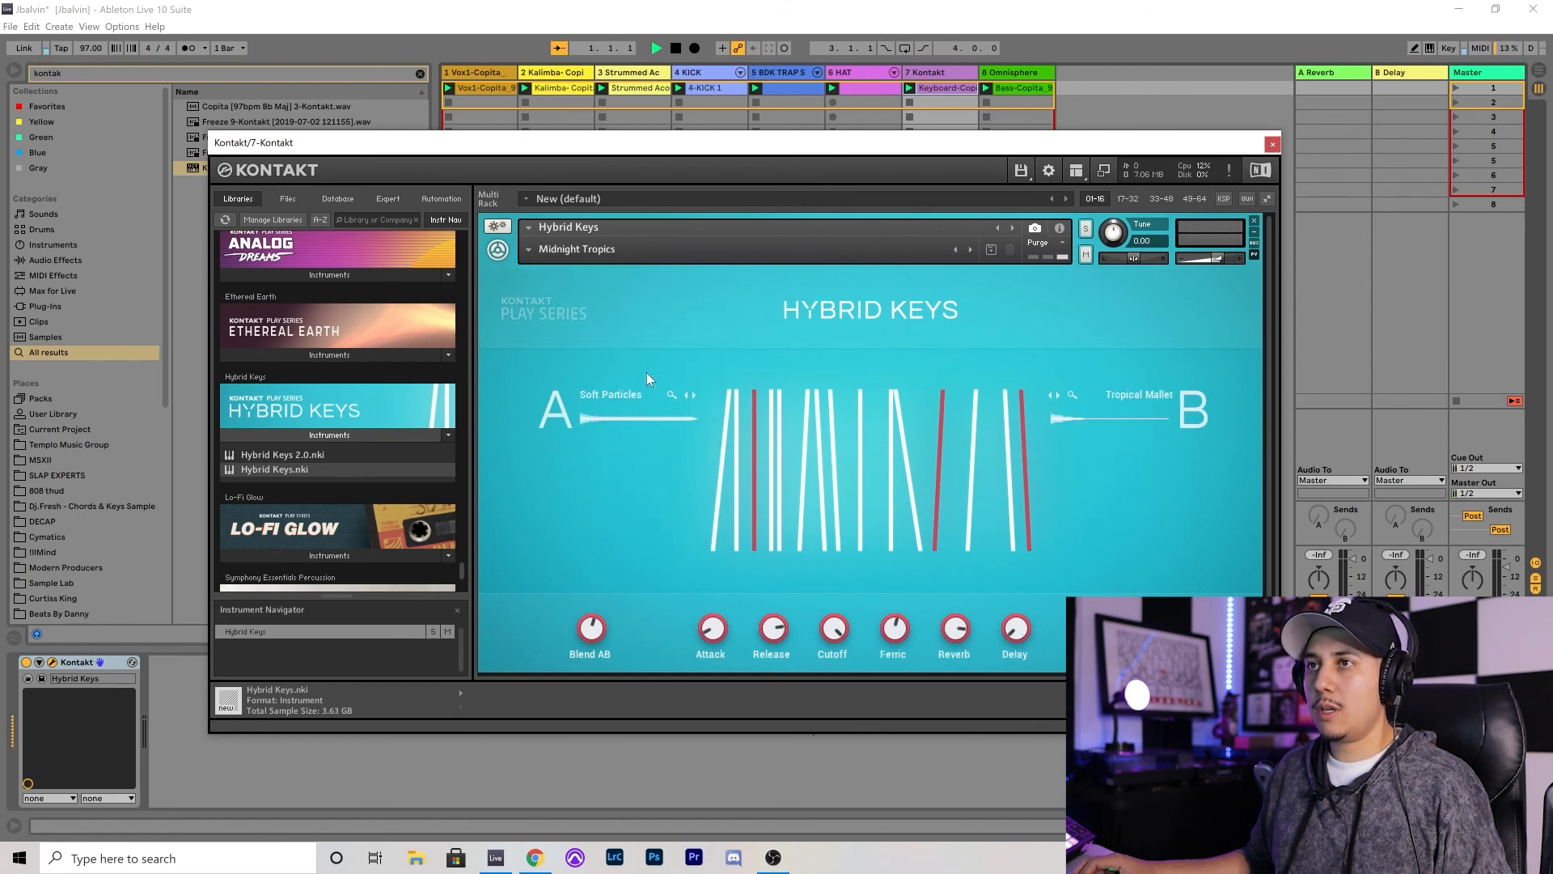
{"action": "left_click", "coordinate": [531, 250]}
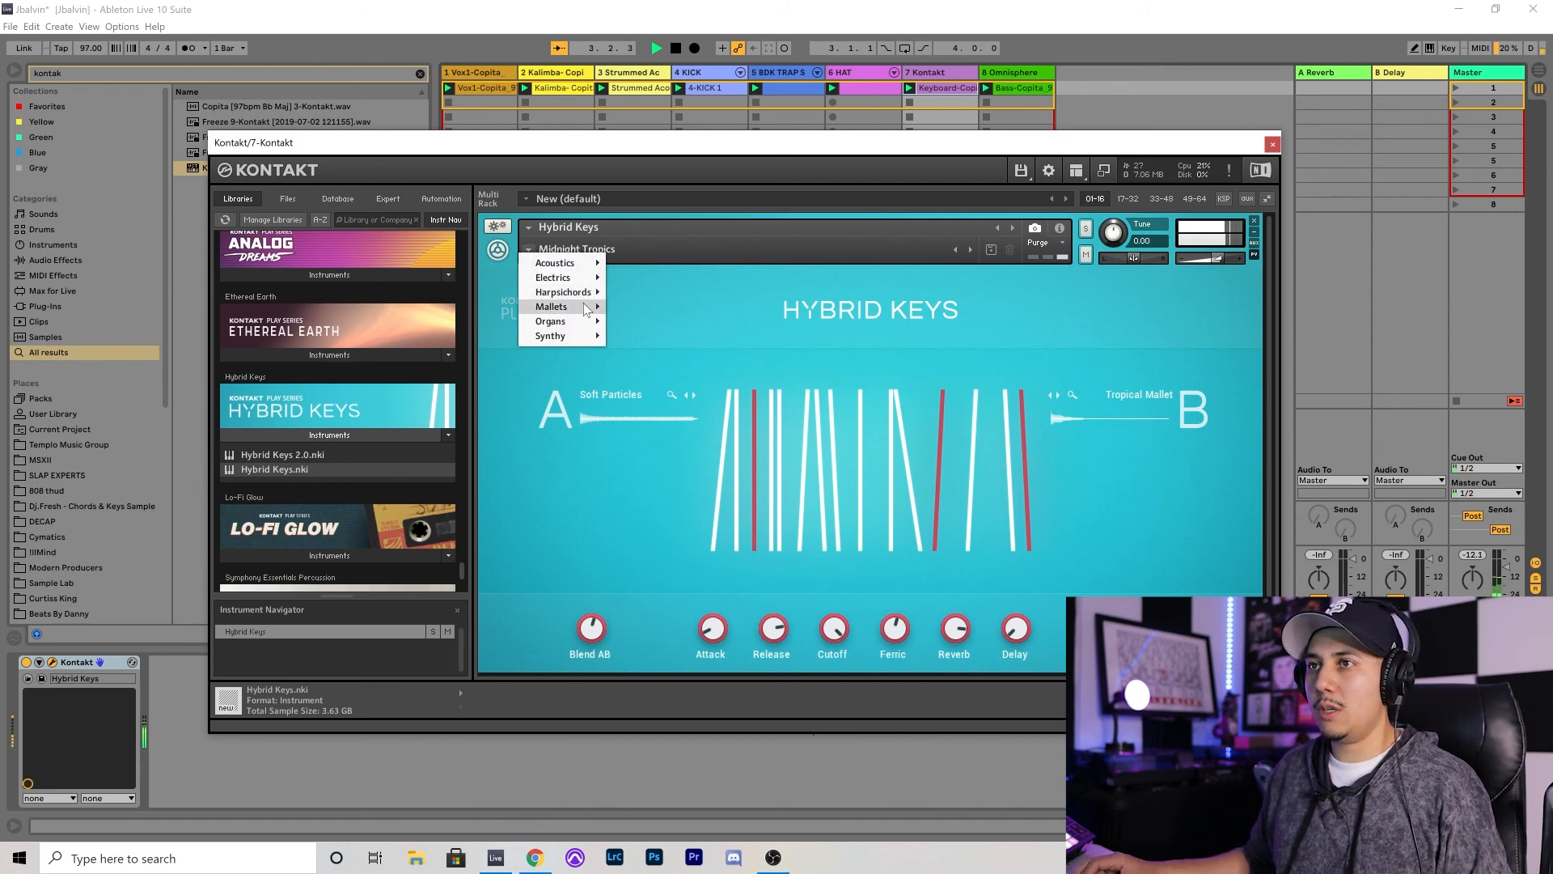
{"action": "mouse_move", "coordinate": [560, 307]}
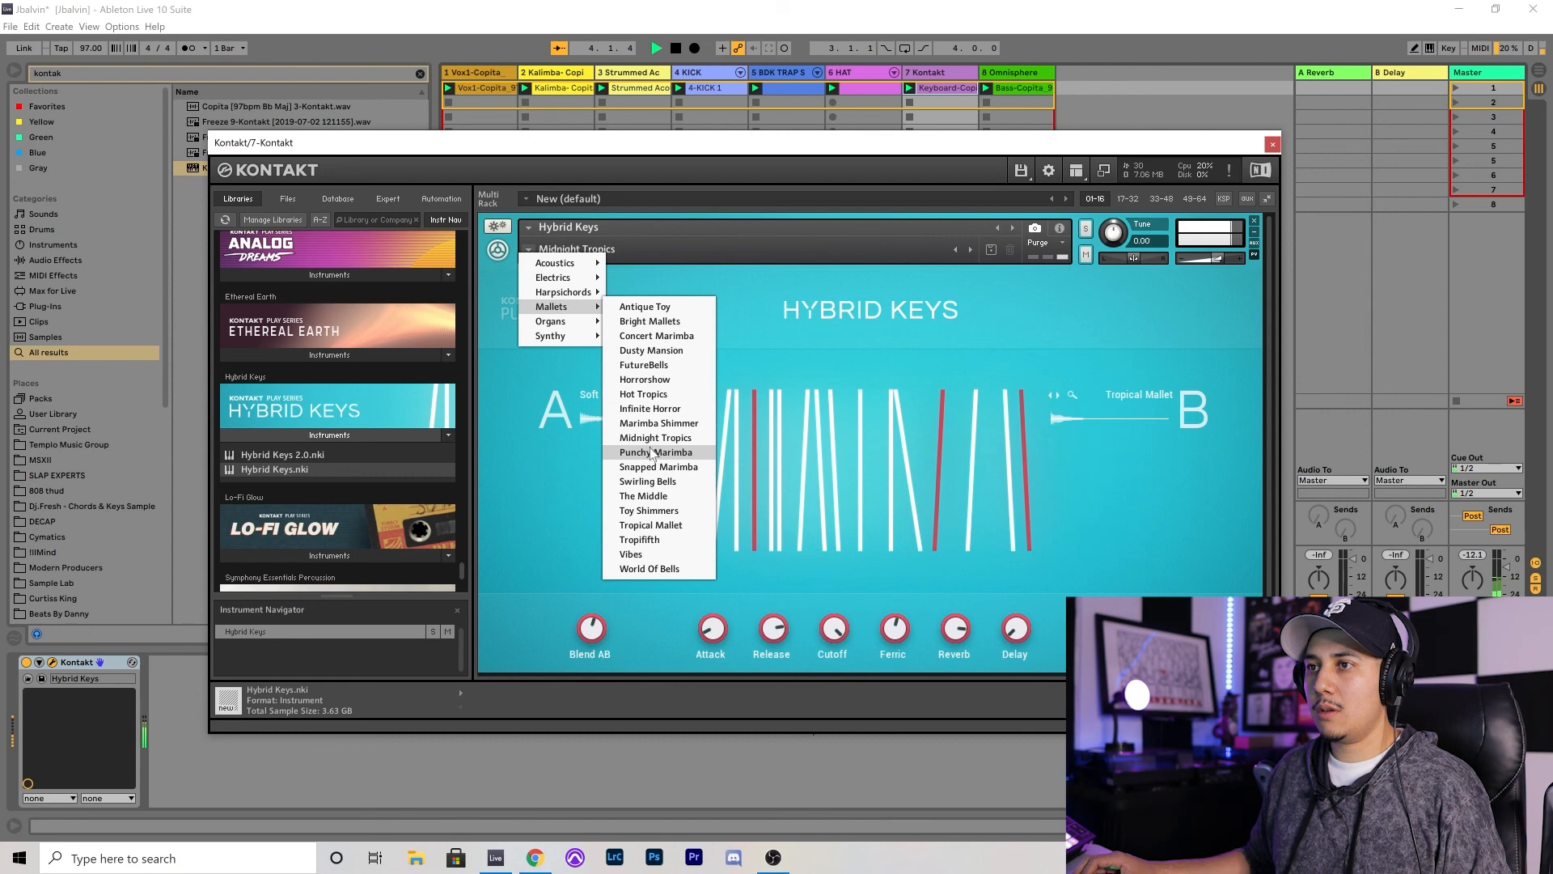
{"action": "left_click", "coordinate": [652, 452]}
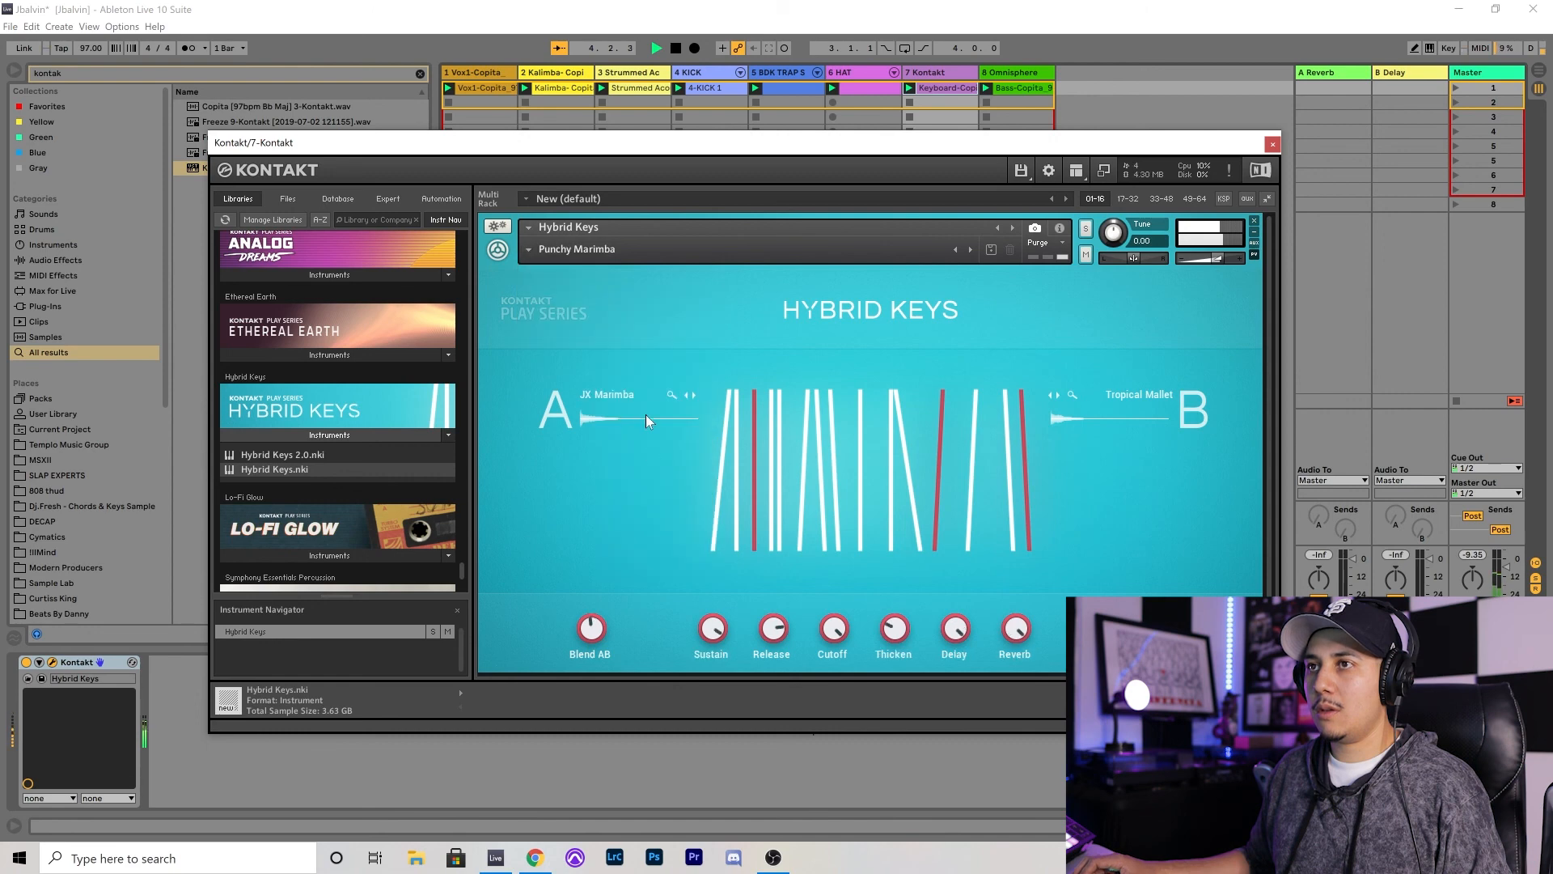
- Load the Snapped Marimba preset from the Mallets category, close the Kontakt window and unsolo the keyboard track
{"action": "left_click", "coordinate": [531, 249]}
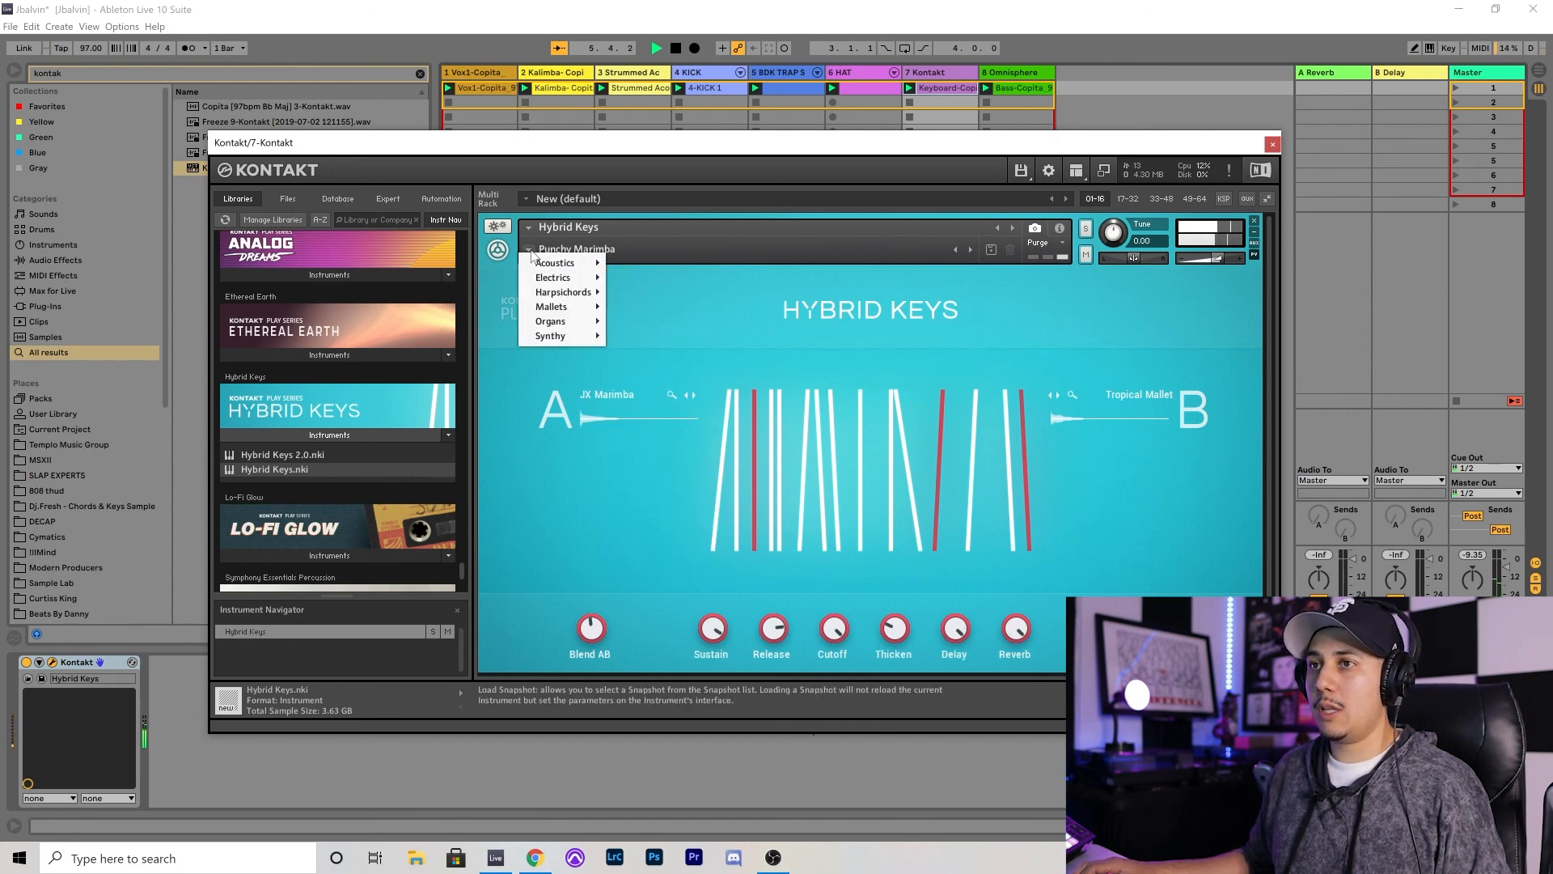
{"action": "mouse_move", "coordinate": [588, 311]}
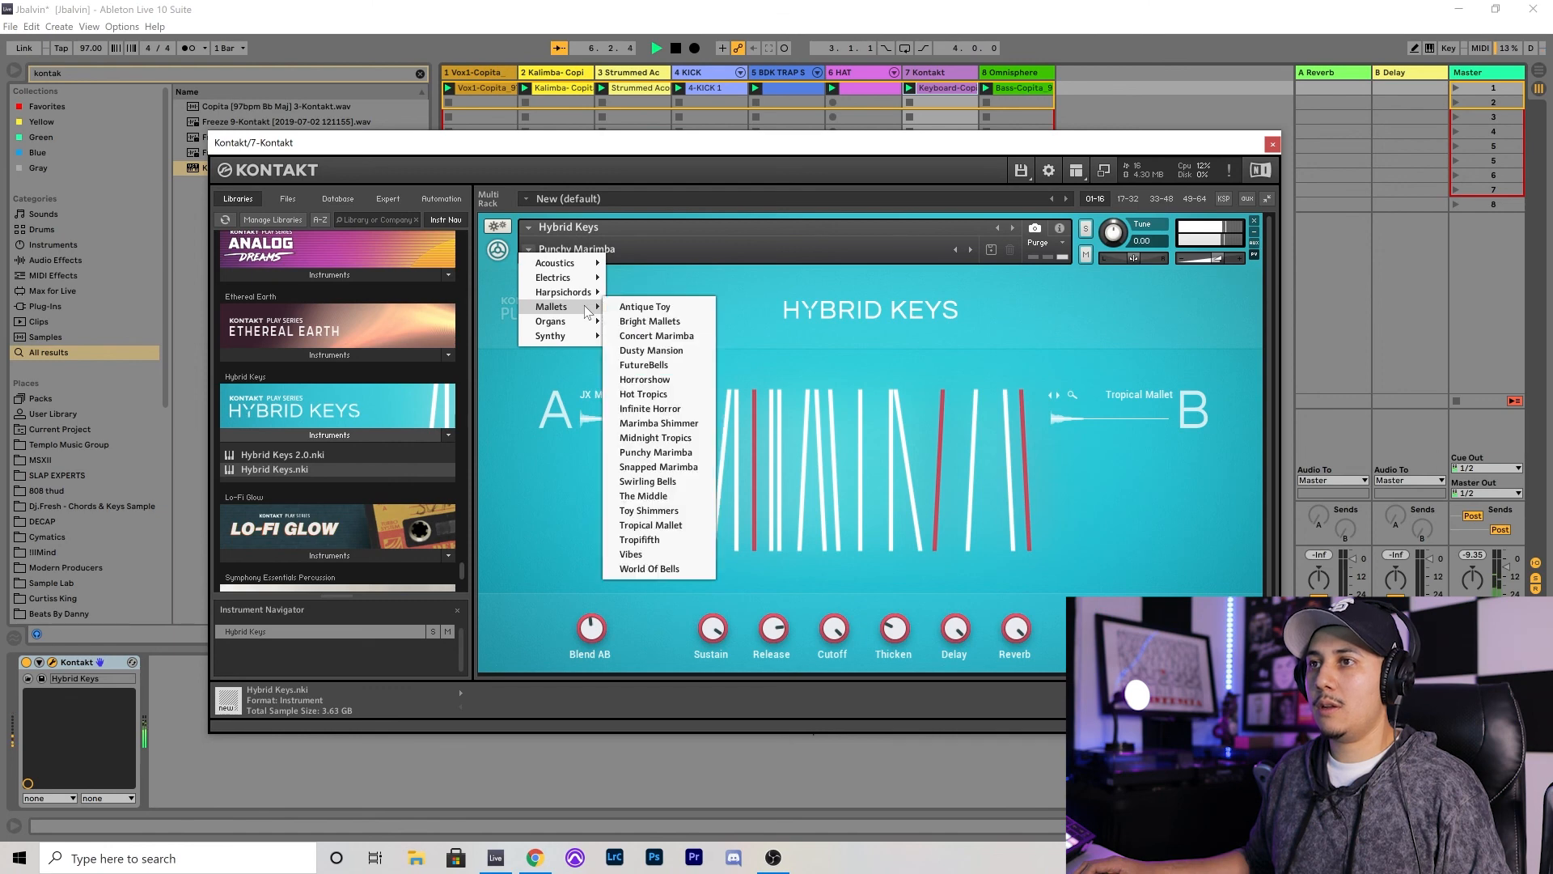
{"action": "left_click", "coordinate": [639, 467]}
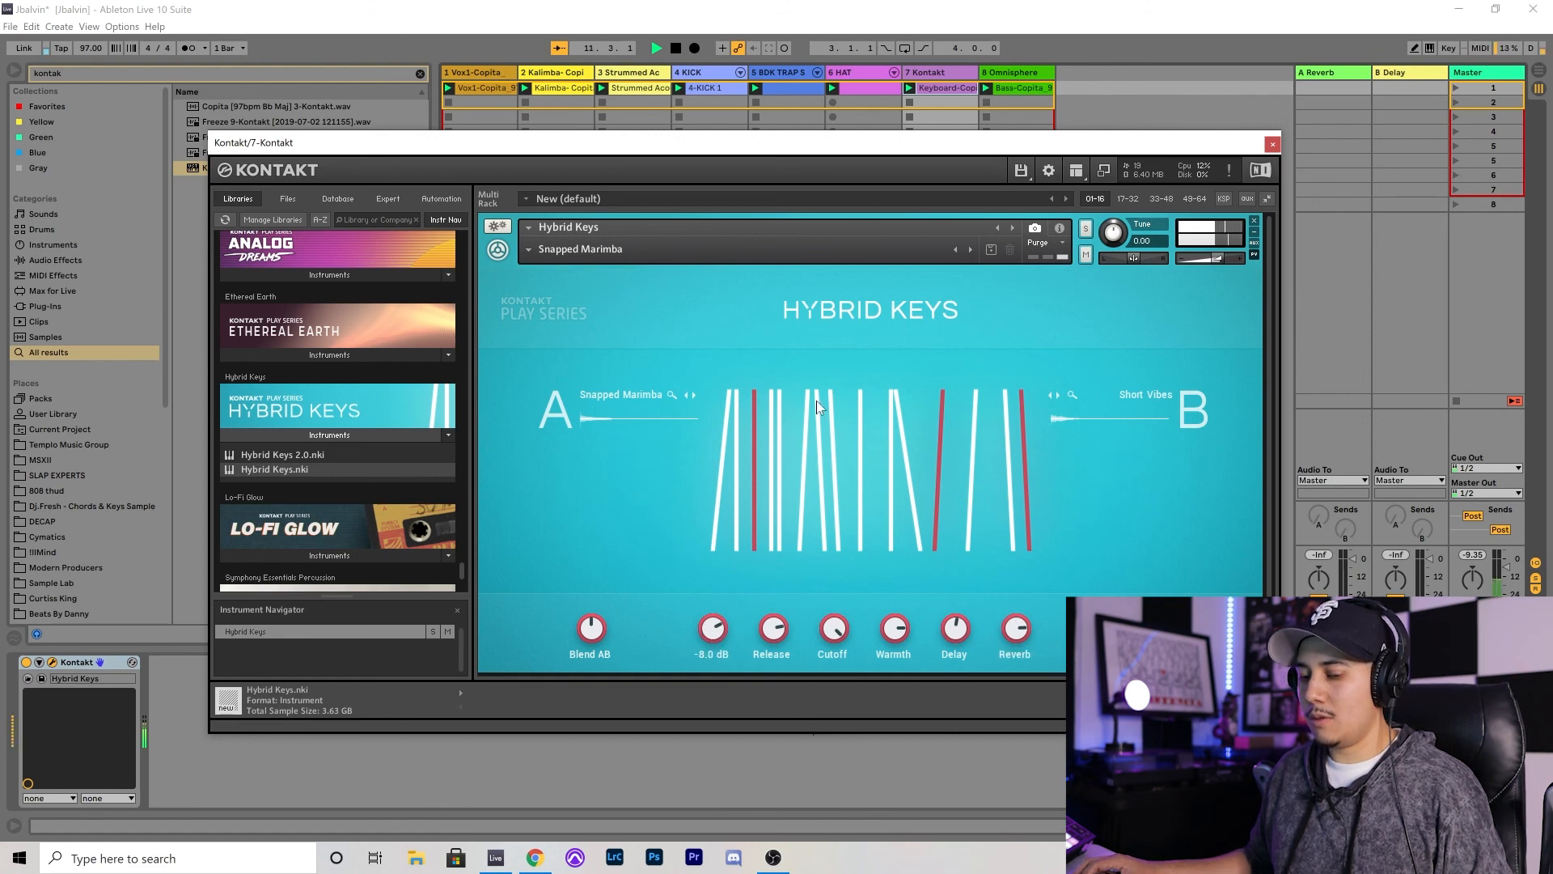
{"action": "left_click", "coordinate": [1272, 146]}
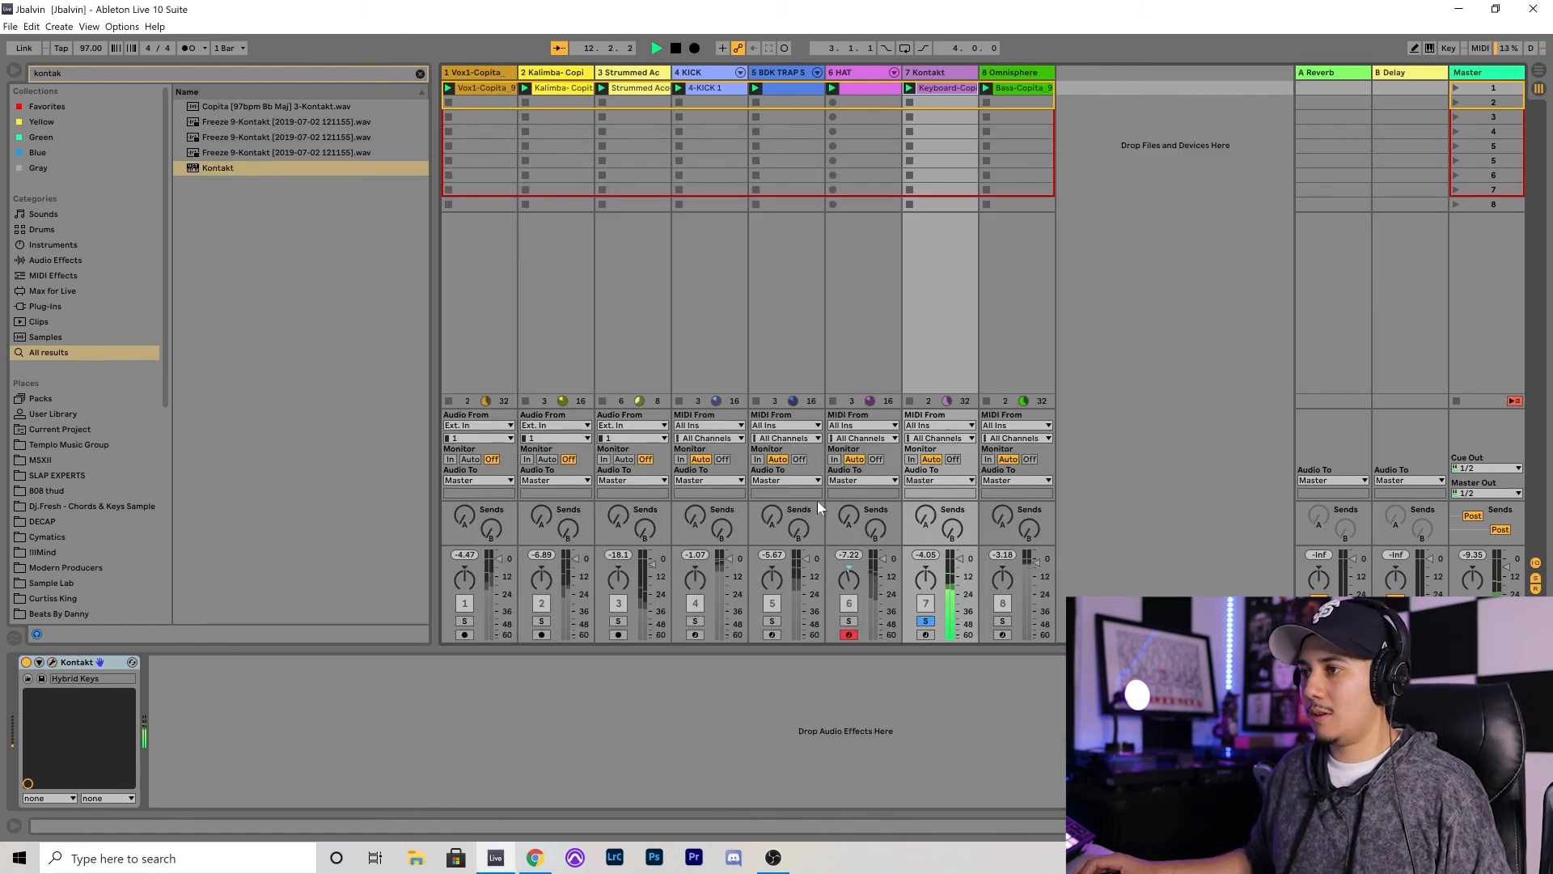
{"action": "left_click", "coordinate": [926, 620]}
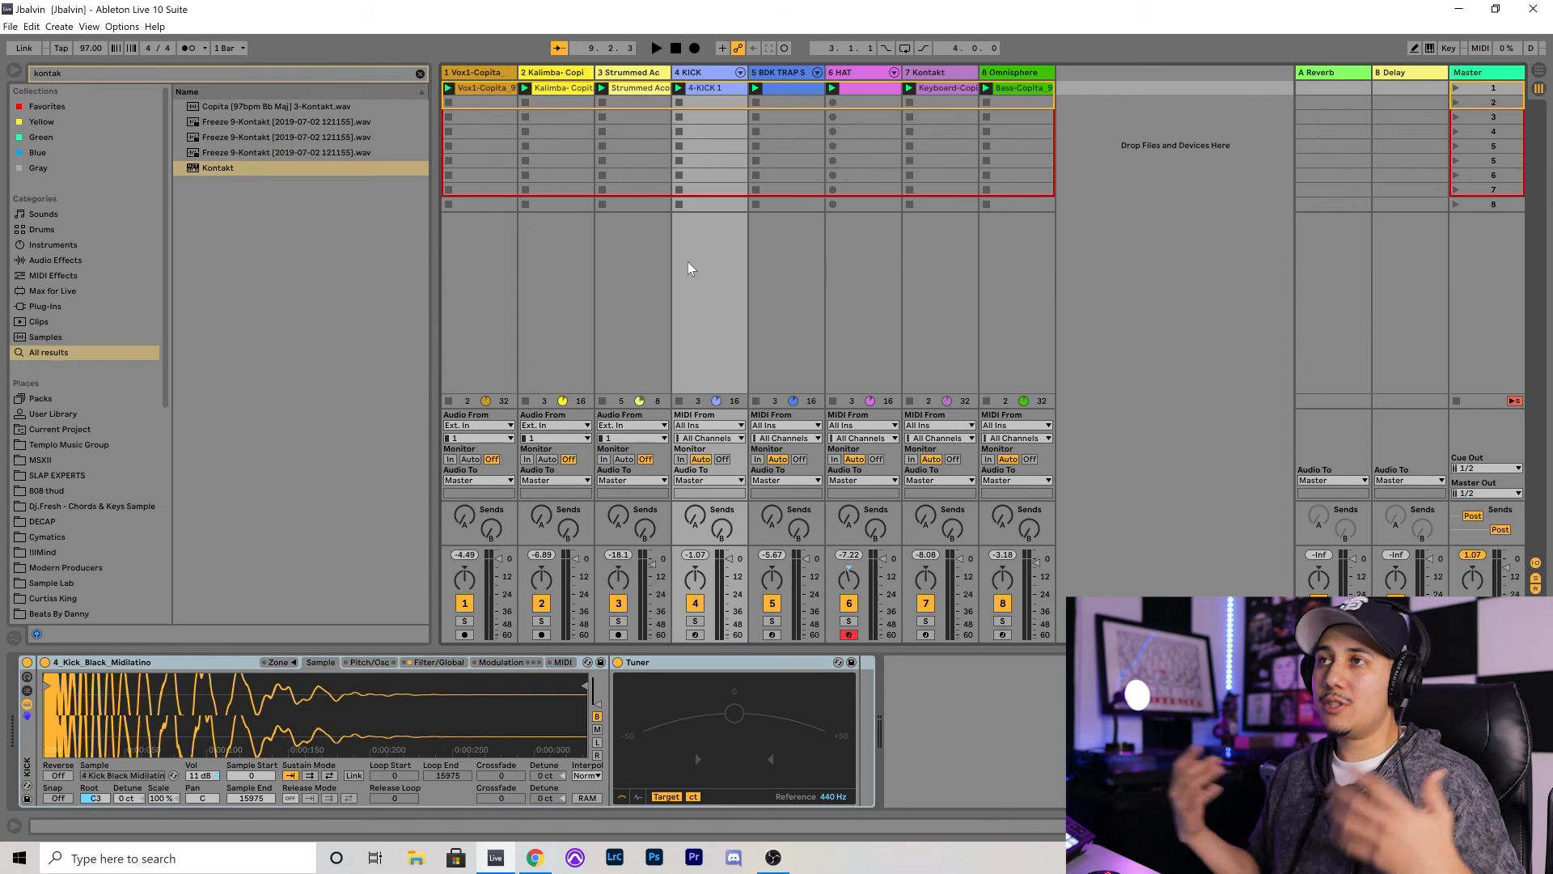
- Search the browser for "latin per" and load the Latin Percussion instrument on a new track after Omnisphere
{"action": "key", "text": "ctrl+f"}
{"action": "type", "text": "latin pe"}
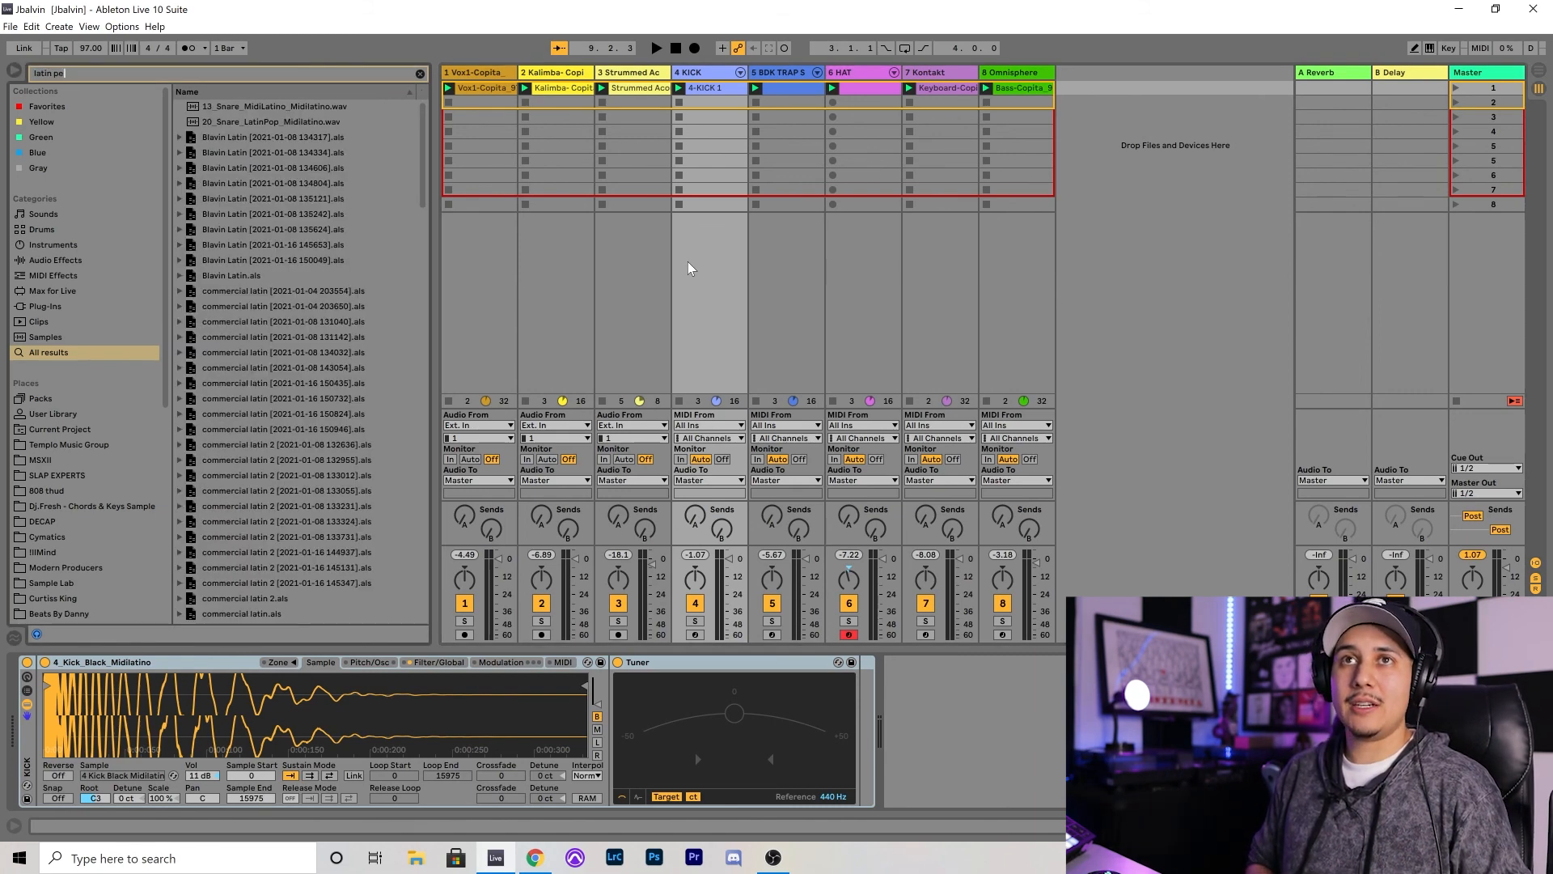
{"action": "type", "text": "r"}
{"action": "left_click", "coordinate": [246, 123]}
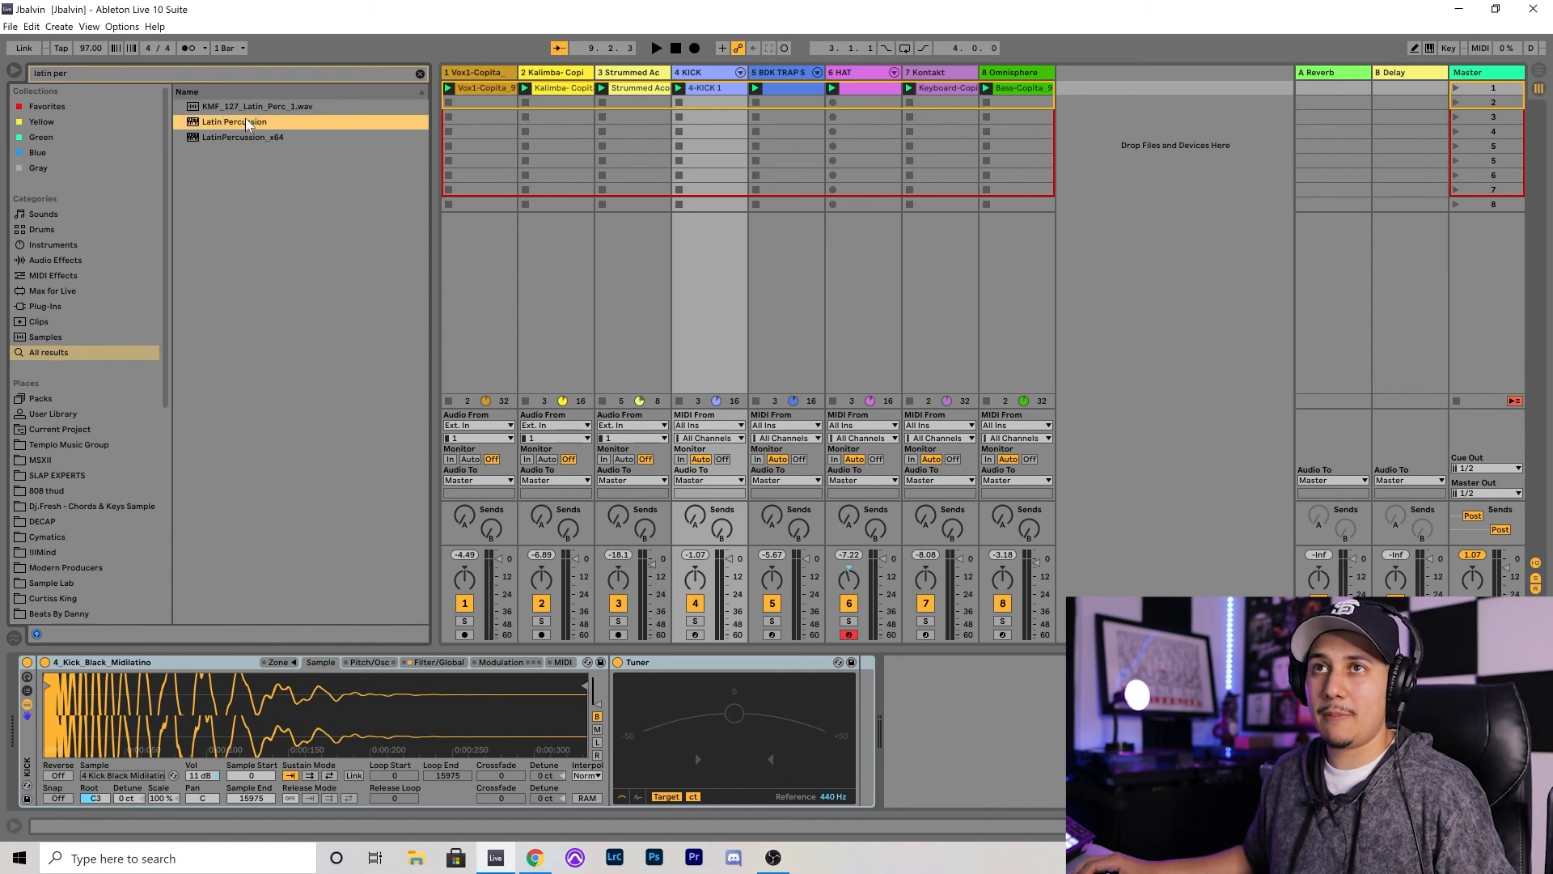
{"action": "left_click_drag", "start_coordinate": [1157, 153], "coordinate": [1157, 154]}
{"action": "left_click_drag", "start_coordinate": [492, 82], "coordinate": [945, 110]}
- Load the factory Rumba preset in Latin Percussion and clear its Bass Drum and Maracas sequencer rows
{"action": "left_click", "coordinate": [801, 152]}
{"action": "mouse_move", "coordinate": [818, 171]}
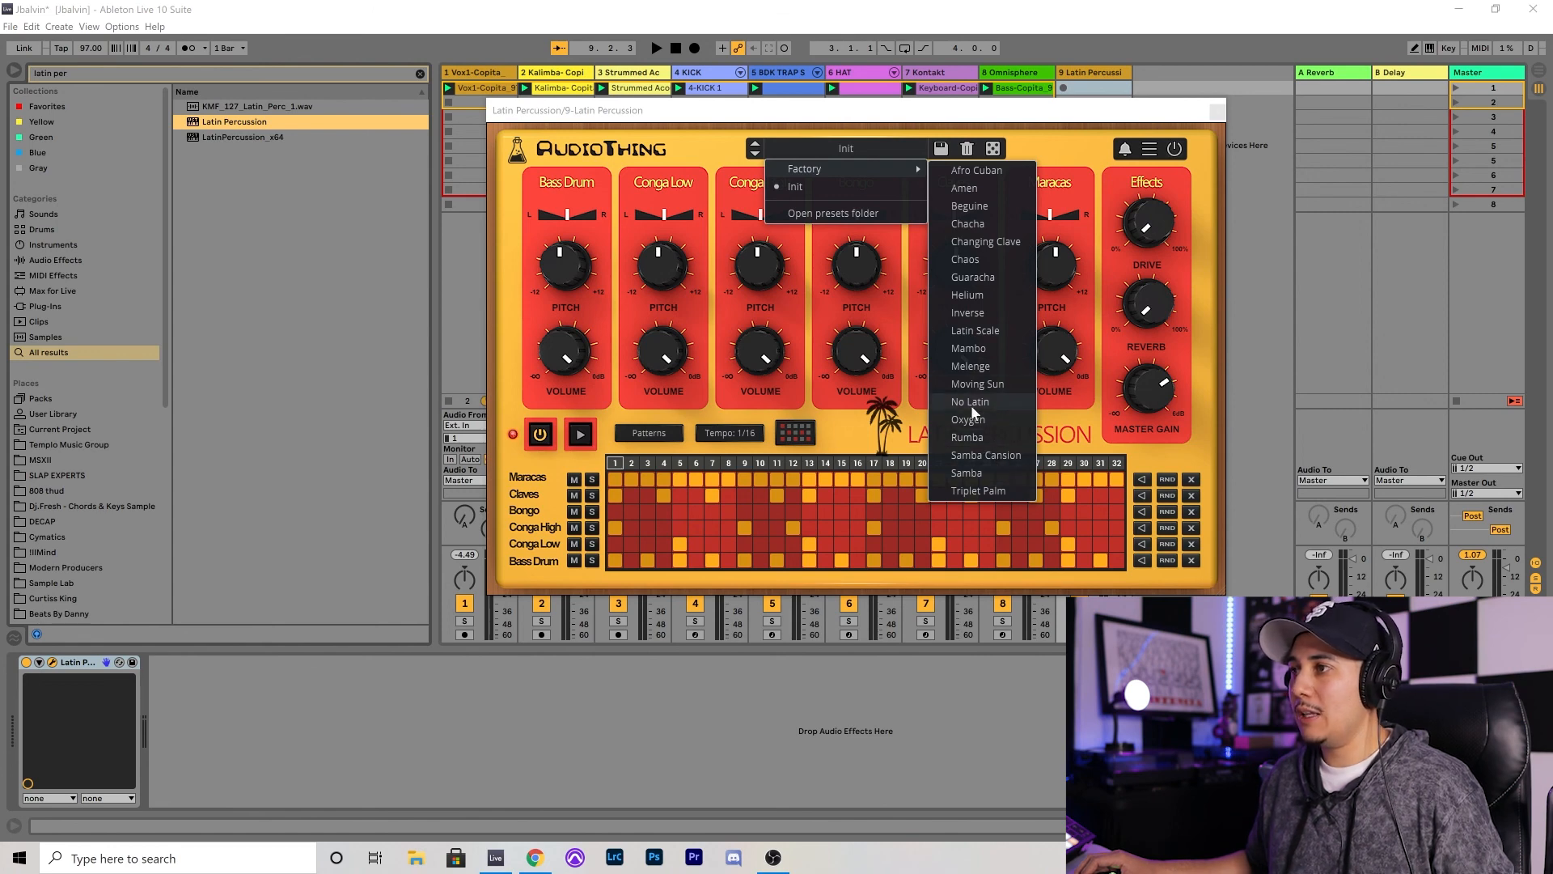
{"action": "left_click", "coordinate": [981, 437]}
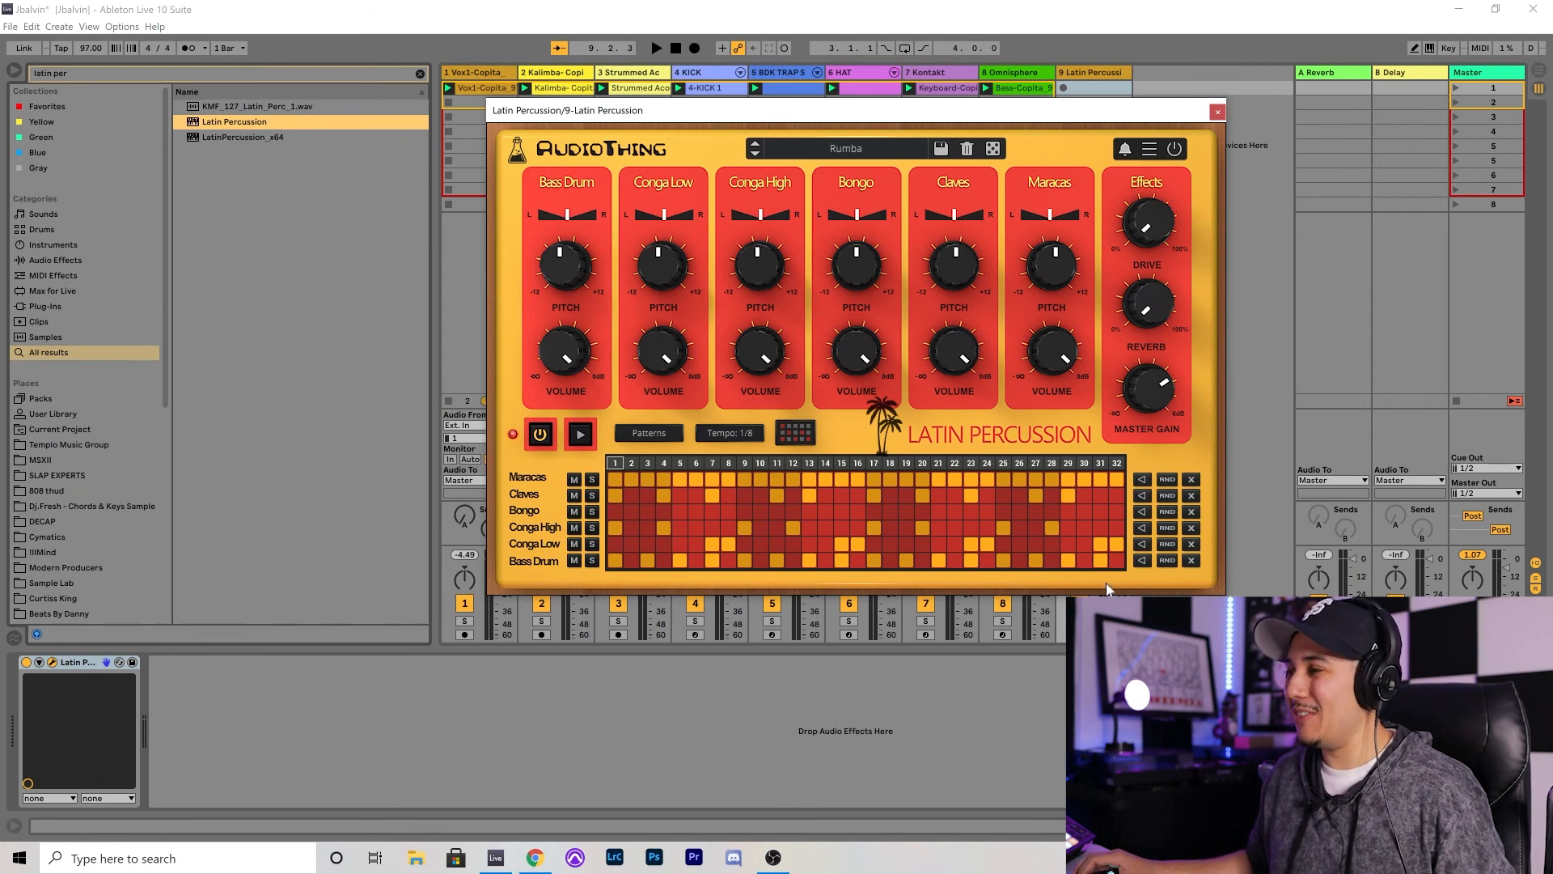
{"action": "left_click", "coordinate": [1191, 562]}
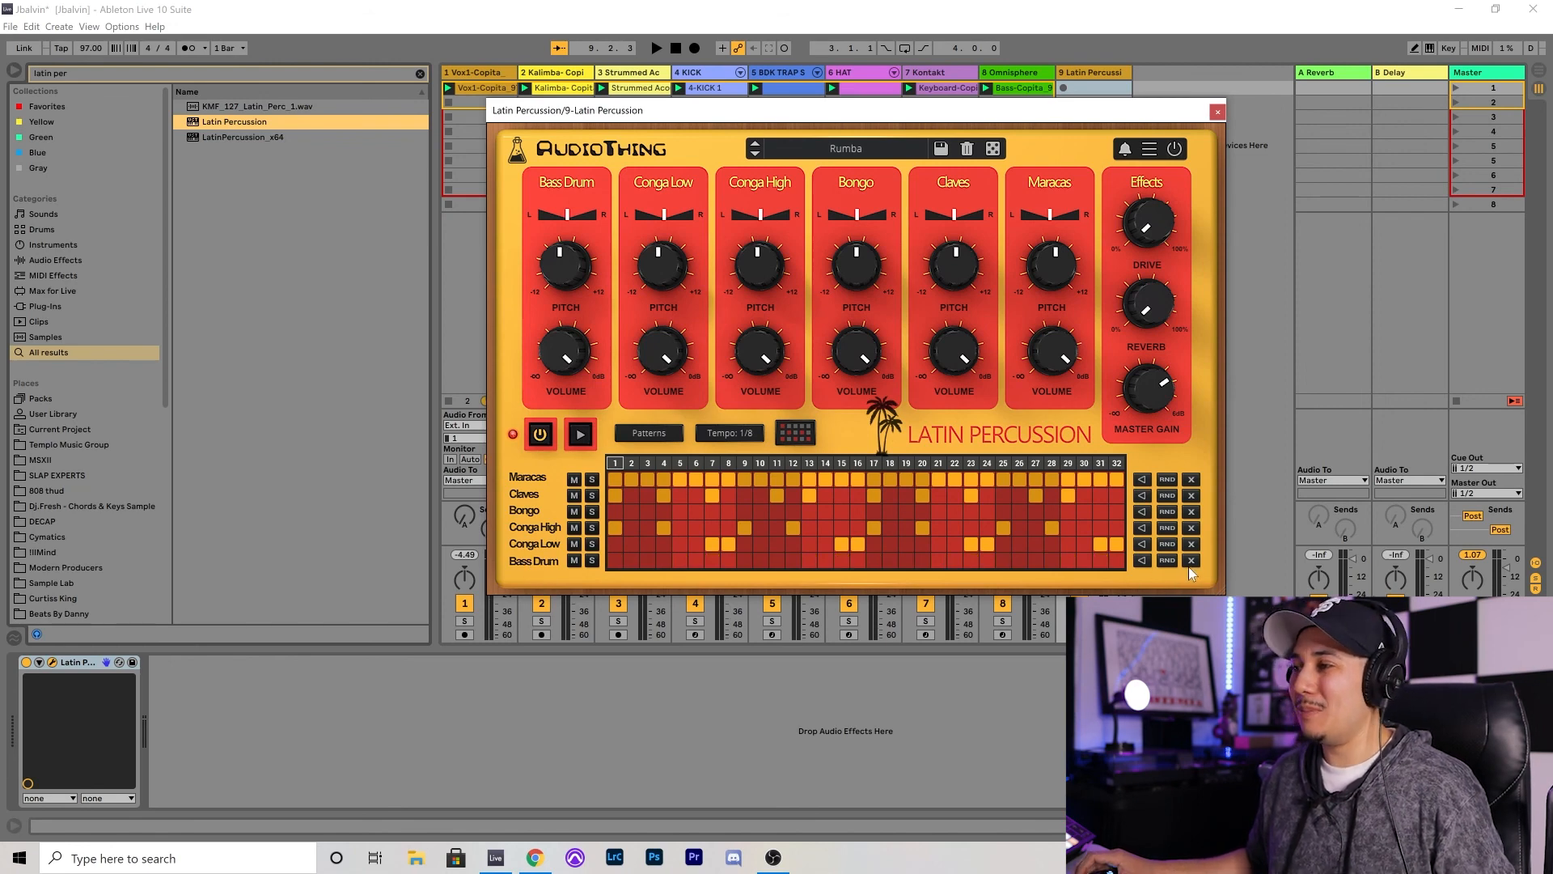
{"action": "left_click", "coordinate": [1193, 481]}
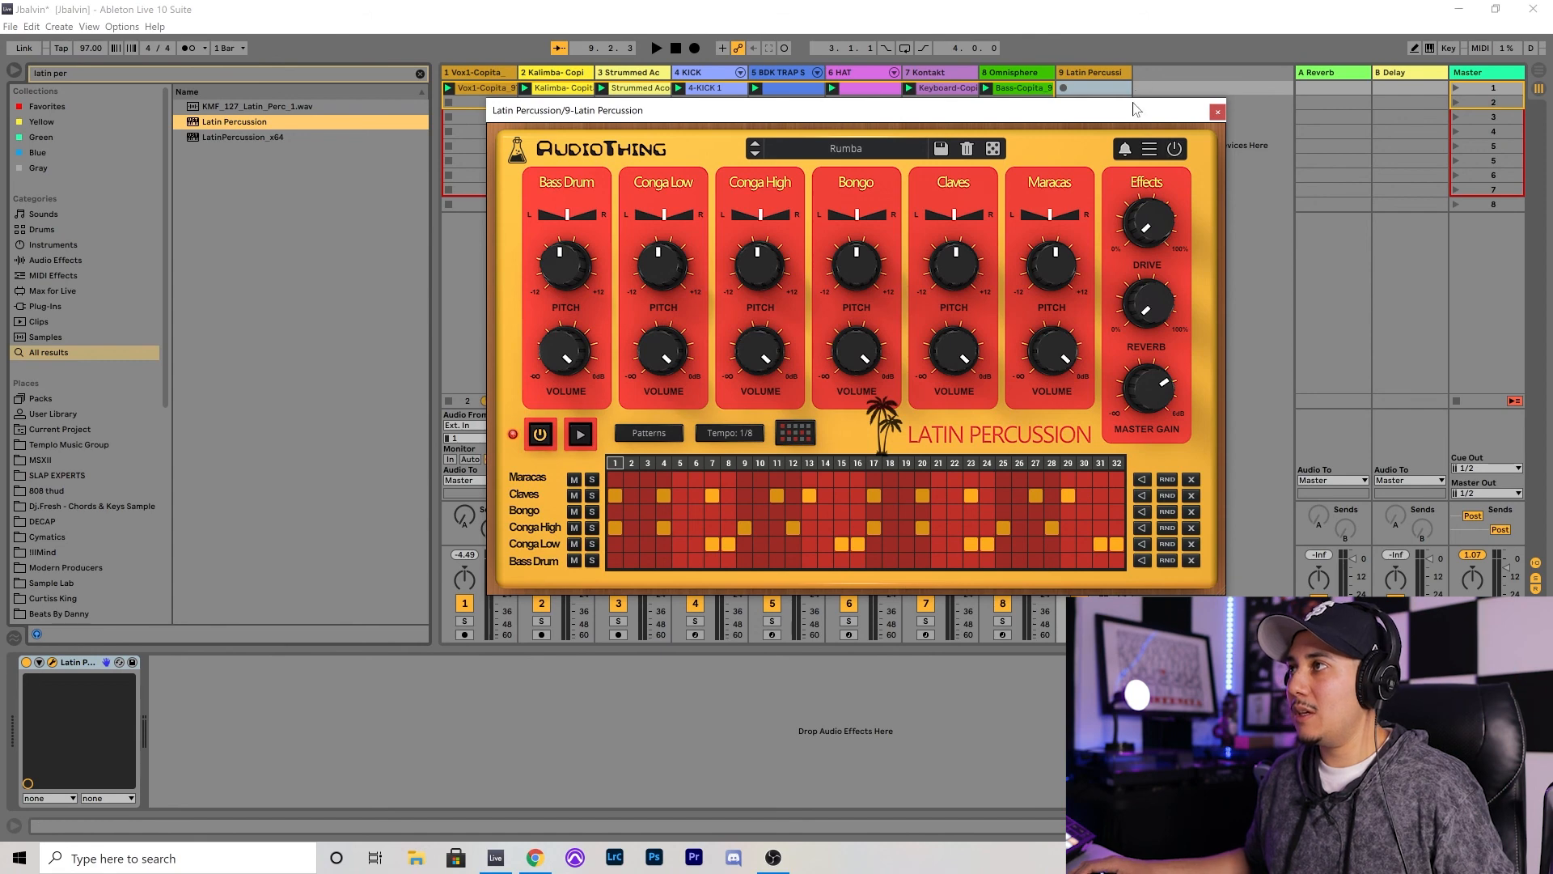
- Audition the Rumba pattern, set the sequencer tempo to 1/16 and play it again at the new rate
{"action": "left_click_drag", "start_coordinate": [1136, 108], "coordinate": [868, 85]}
{"action": "key", "text": "space"}
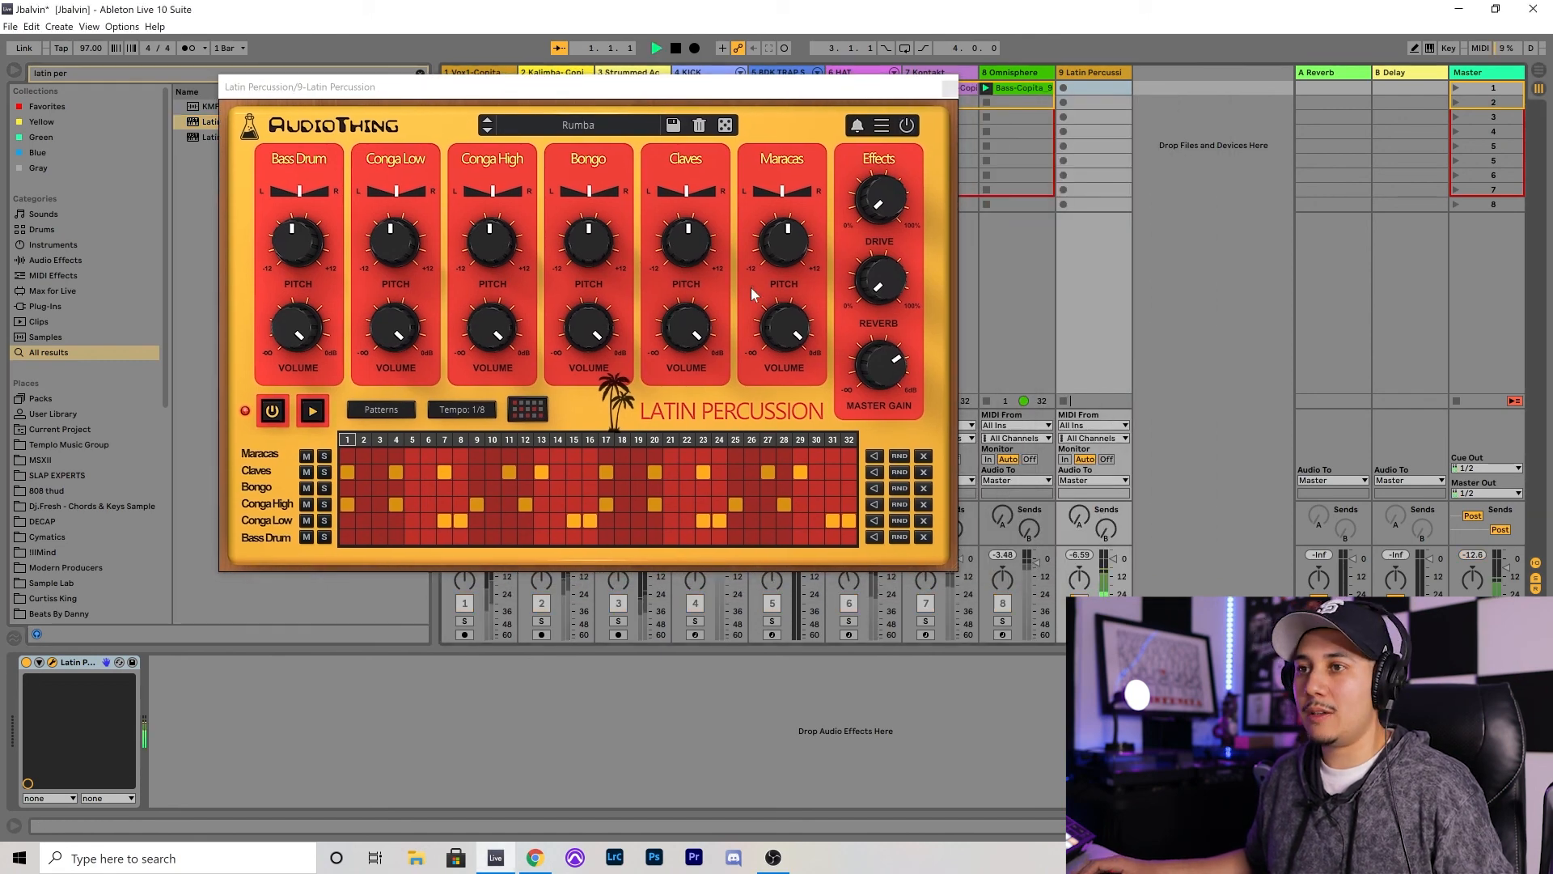
{"action": "key", "text": "space"}
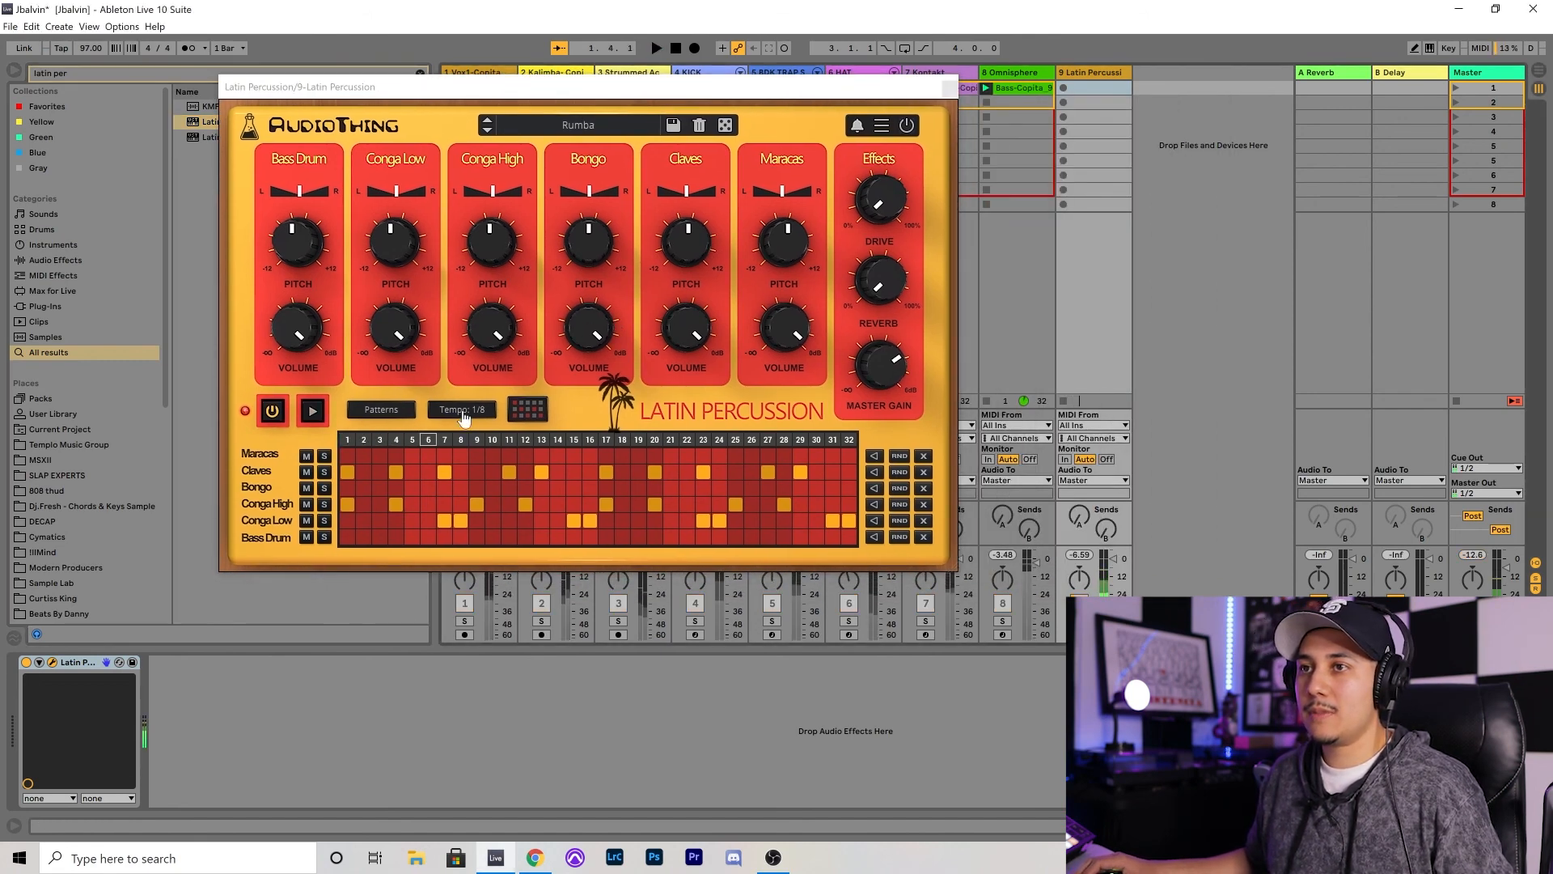
{"action": "left_click", "coordinate": [464, 413]}
{"action": "left_click", "coordinate": [478, 528]}
{"action": "key", "text": "space"}
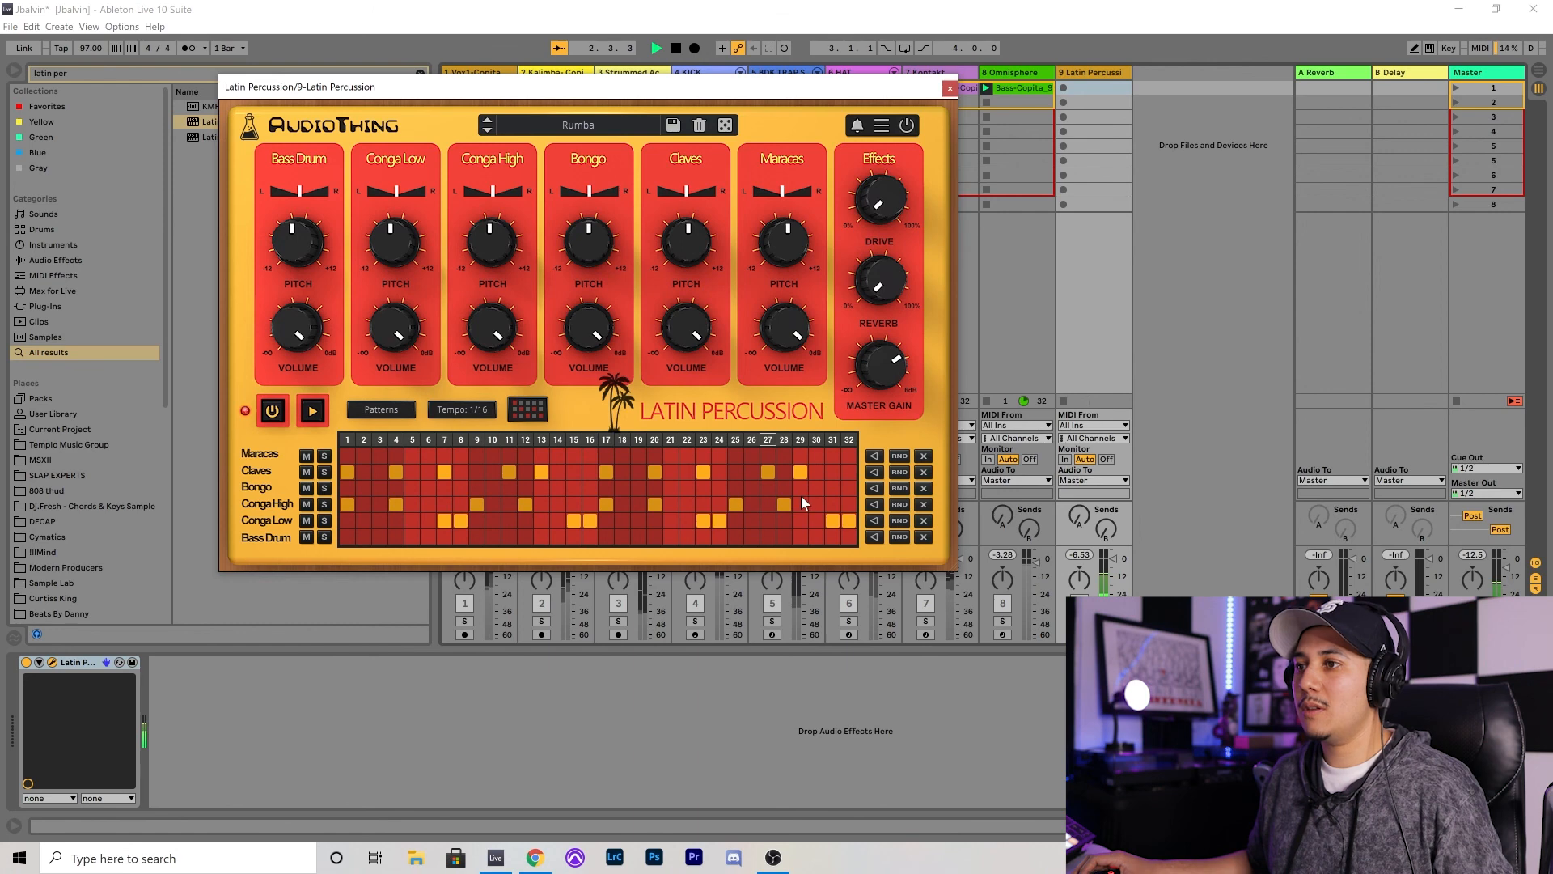
{"action": "key", "text": "space"}
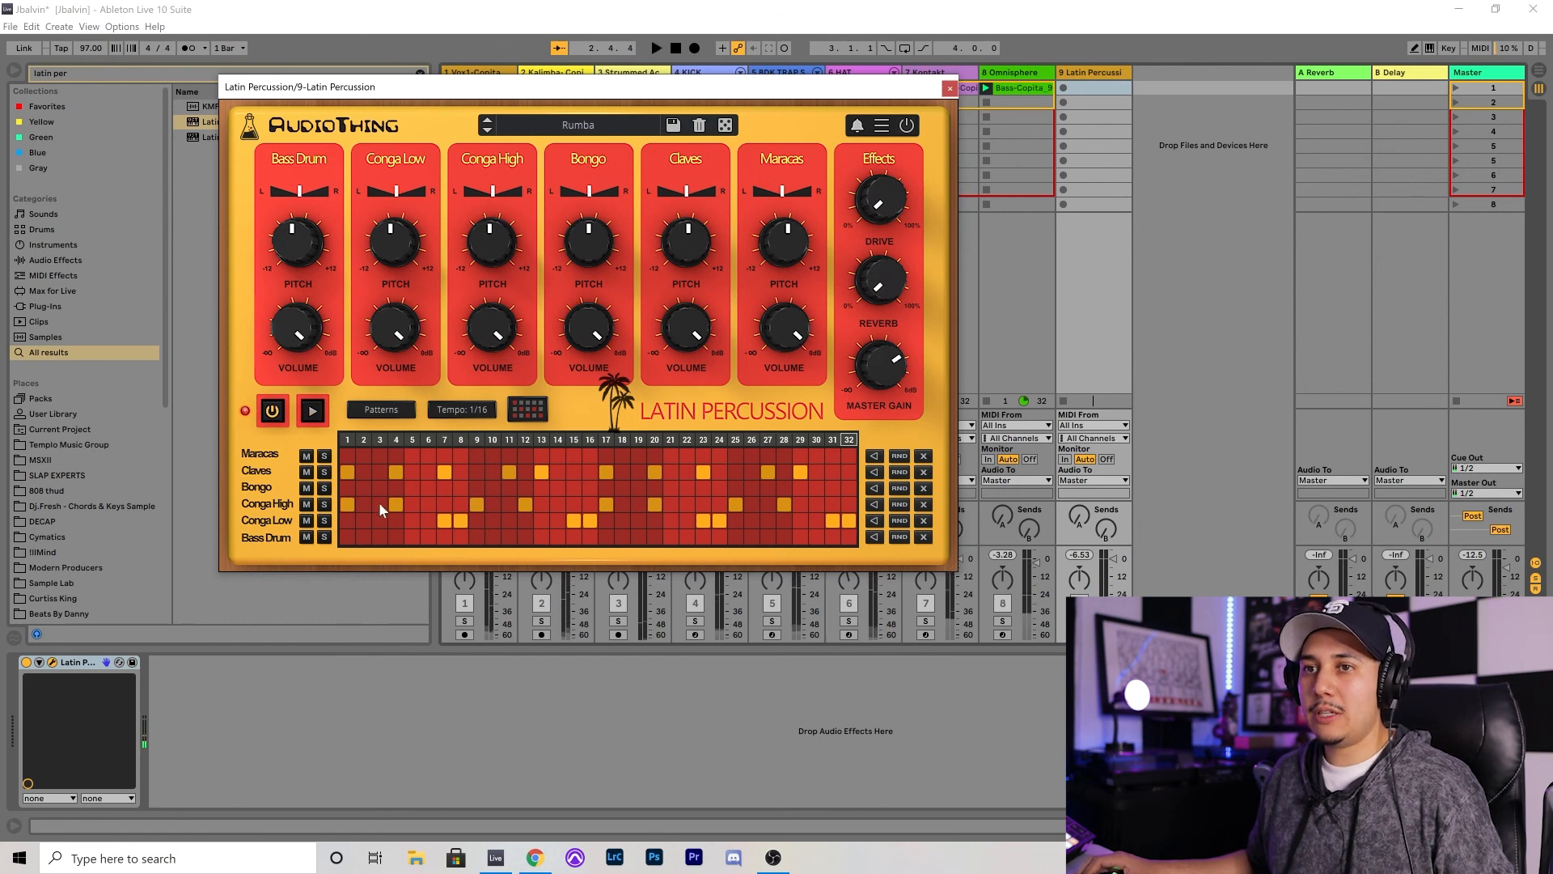
- Clear the Conga High and Conga Low rows to leave only the claves, and add a little reverb
{"action": "left_click", "coordinate": [923, 505]}
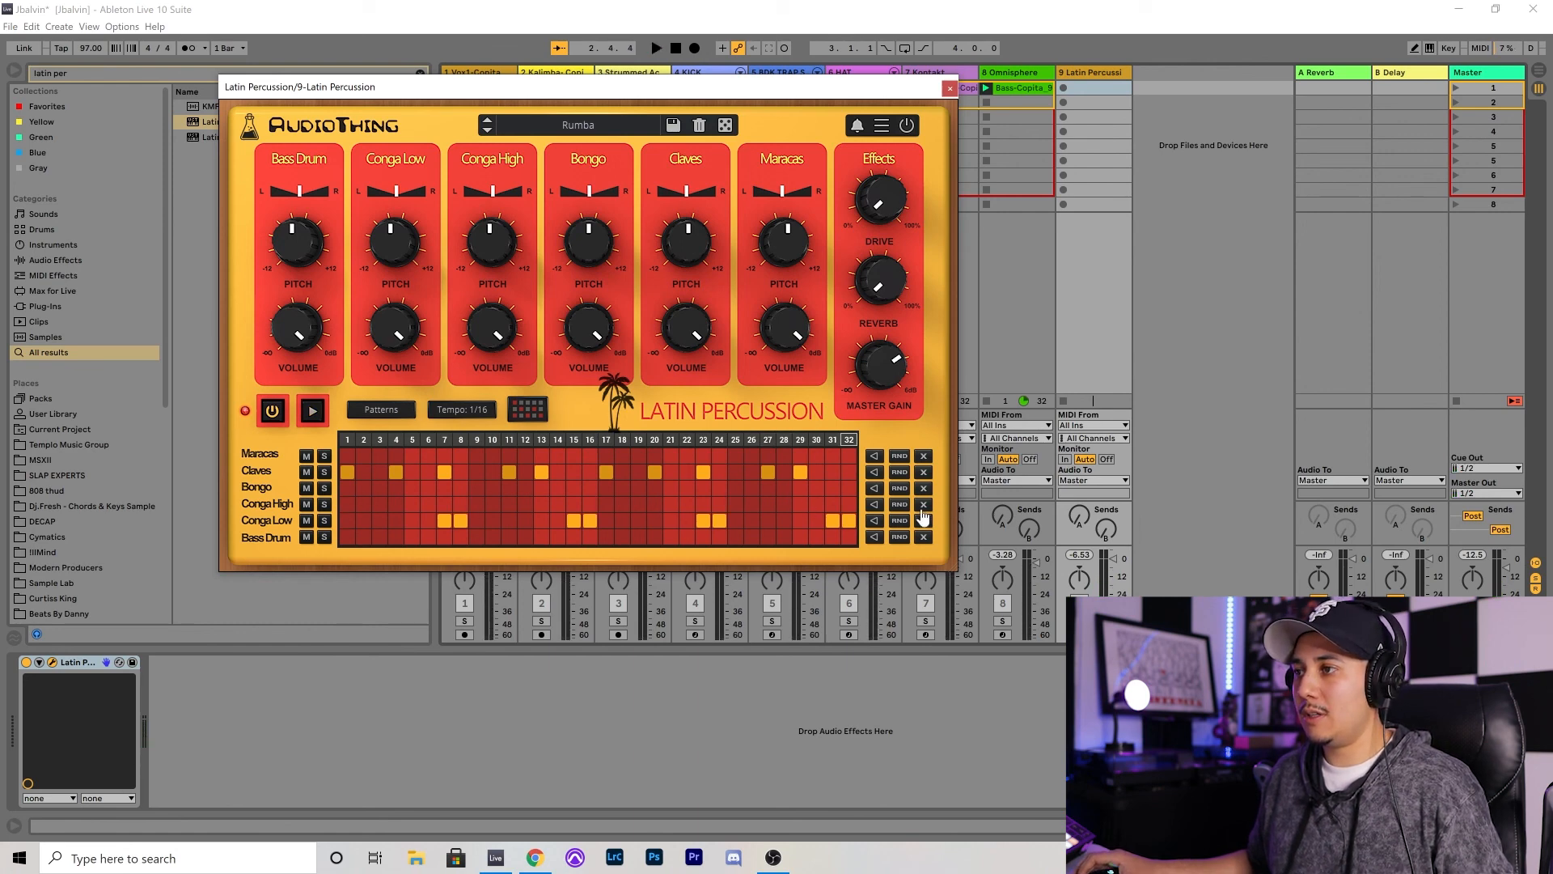
{"action": "left_click", "coordinate": [924, 521]}
{"action": "left_click_drag", "start_coordinate": [500, 90], "coordinate": [799, 152]}
{"action": "key", "text": "space"}
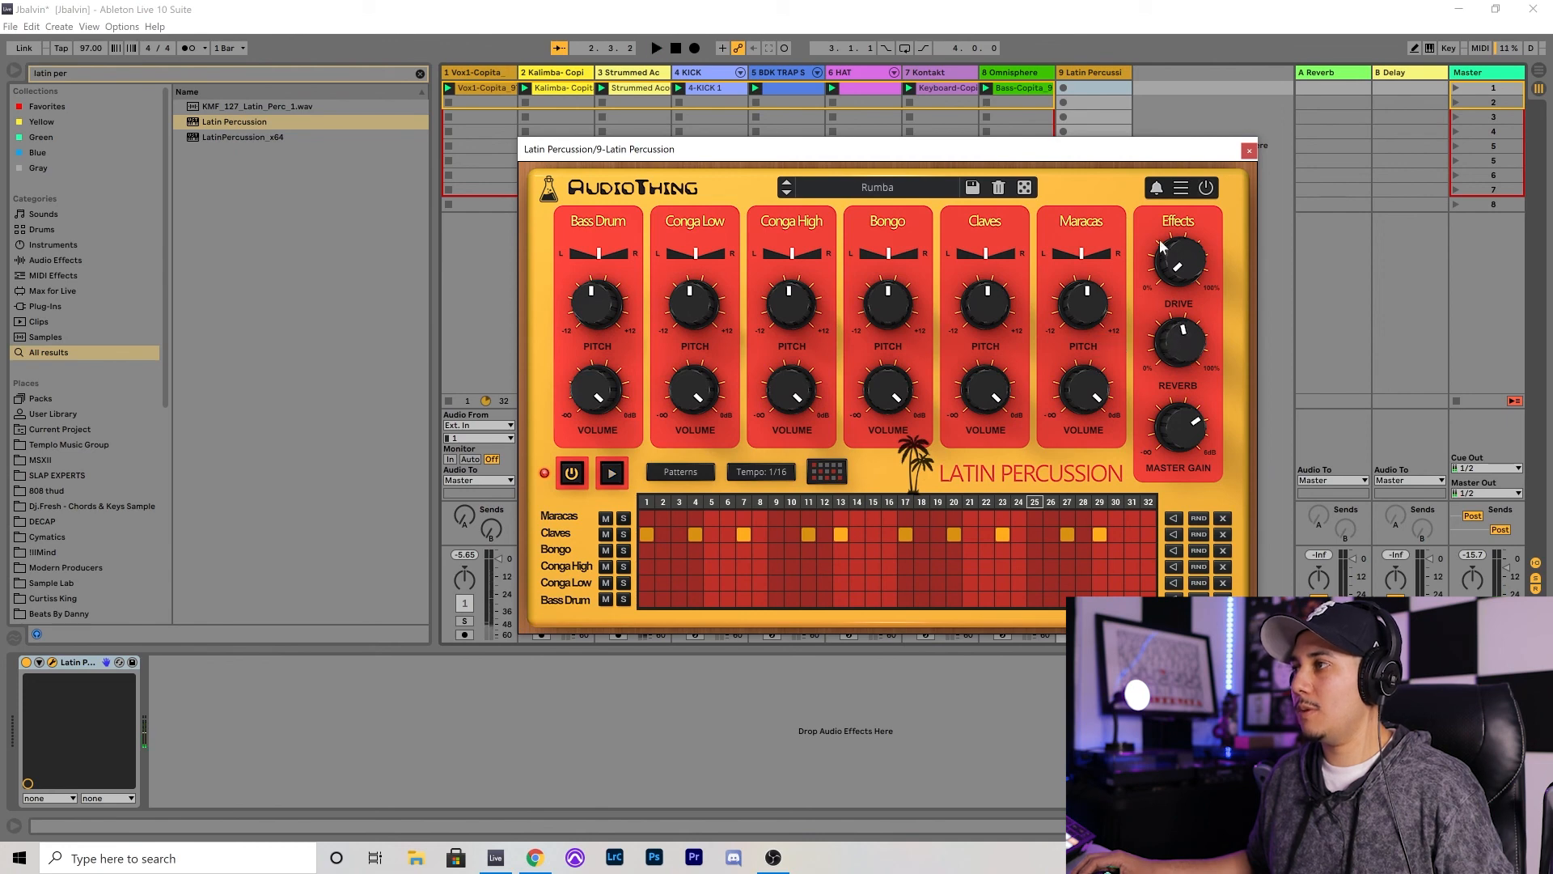
{"action": "mouse_move", "coordinate": [1190, 361]}
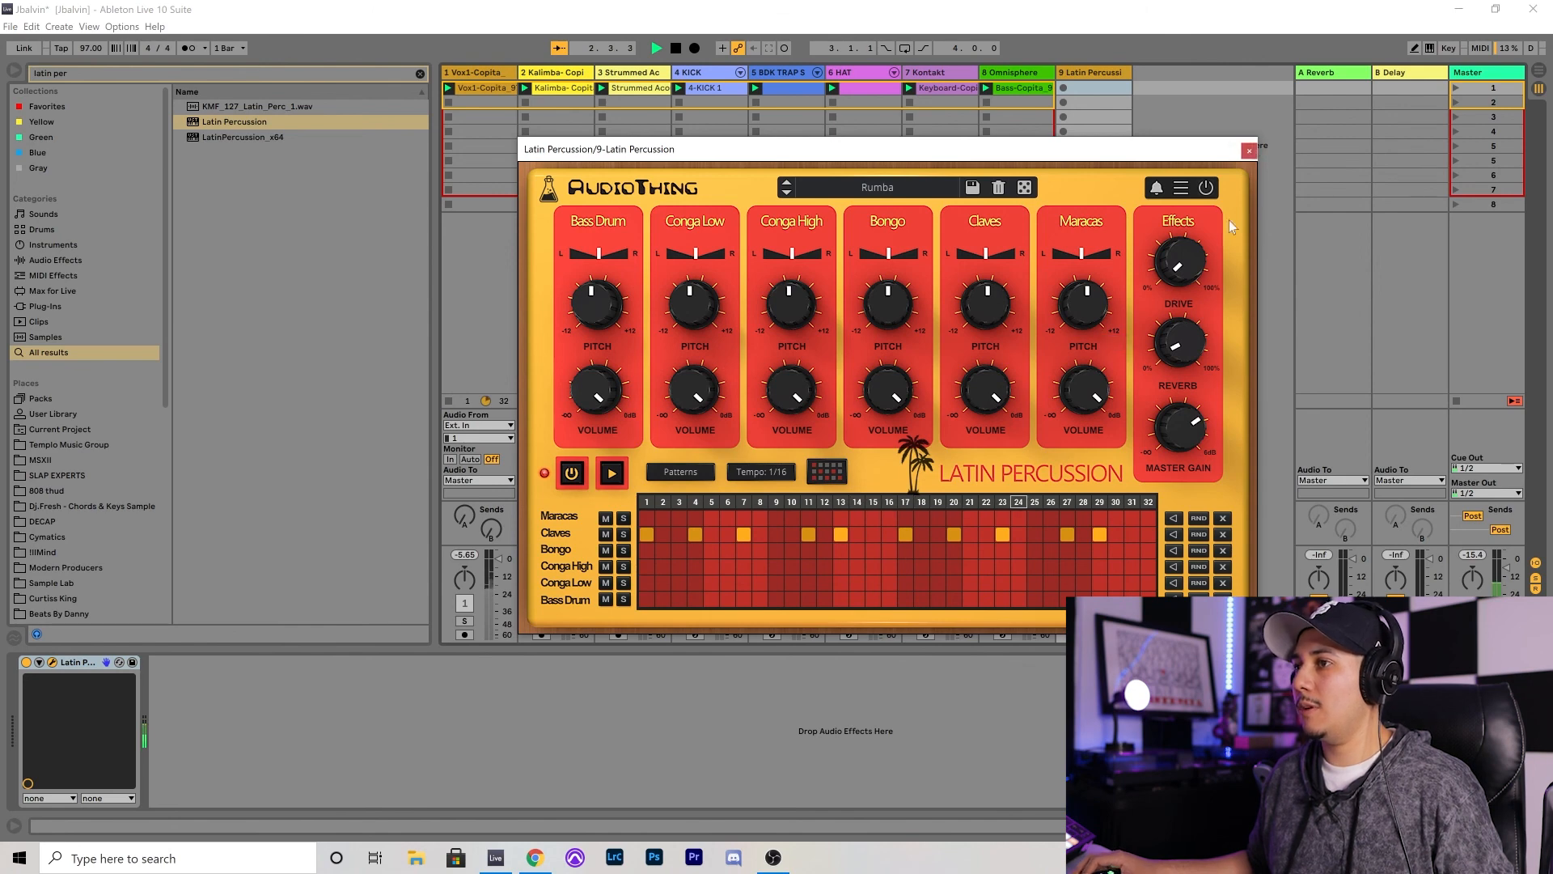
- Place the claves pattern as a MIDI clip in scene 1 of the Latin Percussion track
{"action": "left_click_drag", "start_coordinate": [934, 166], "coordinate": [759, 162]}
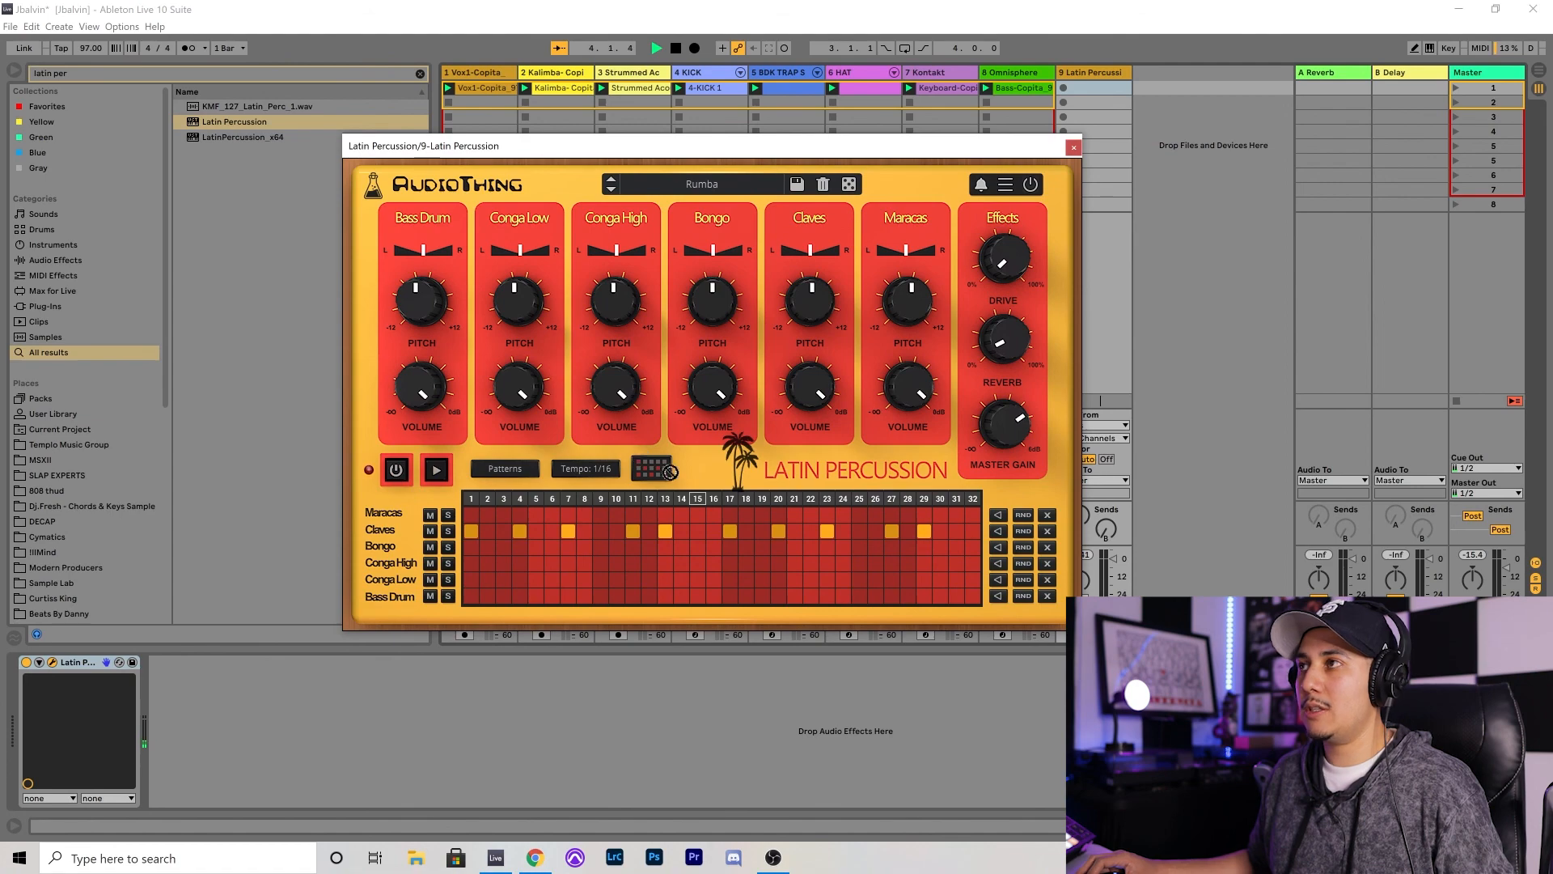
{"action": "left_click_drag", "start_coordinate": [1096, 87], "coordinate": [1094, 90]}
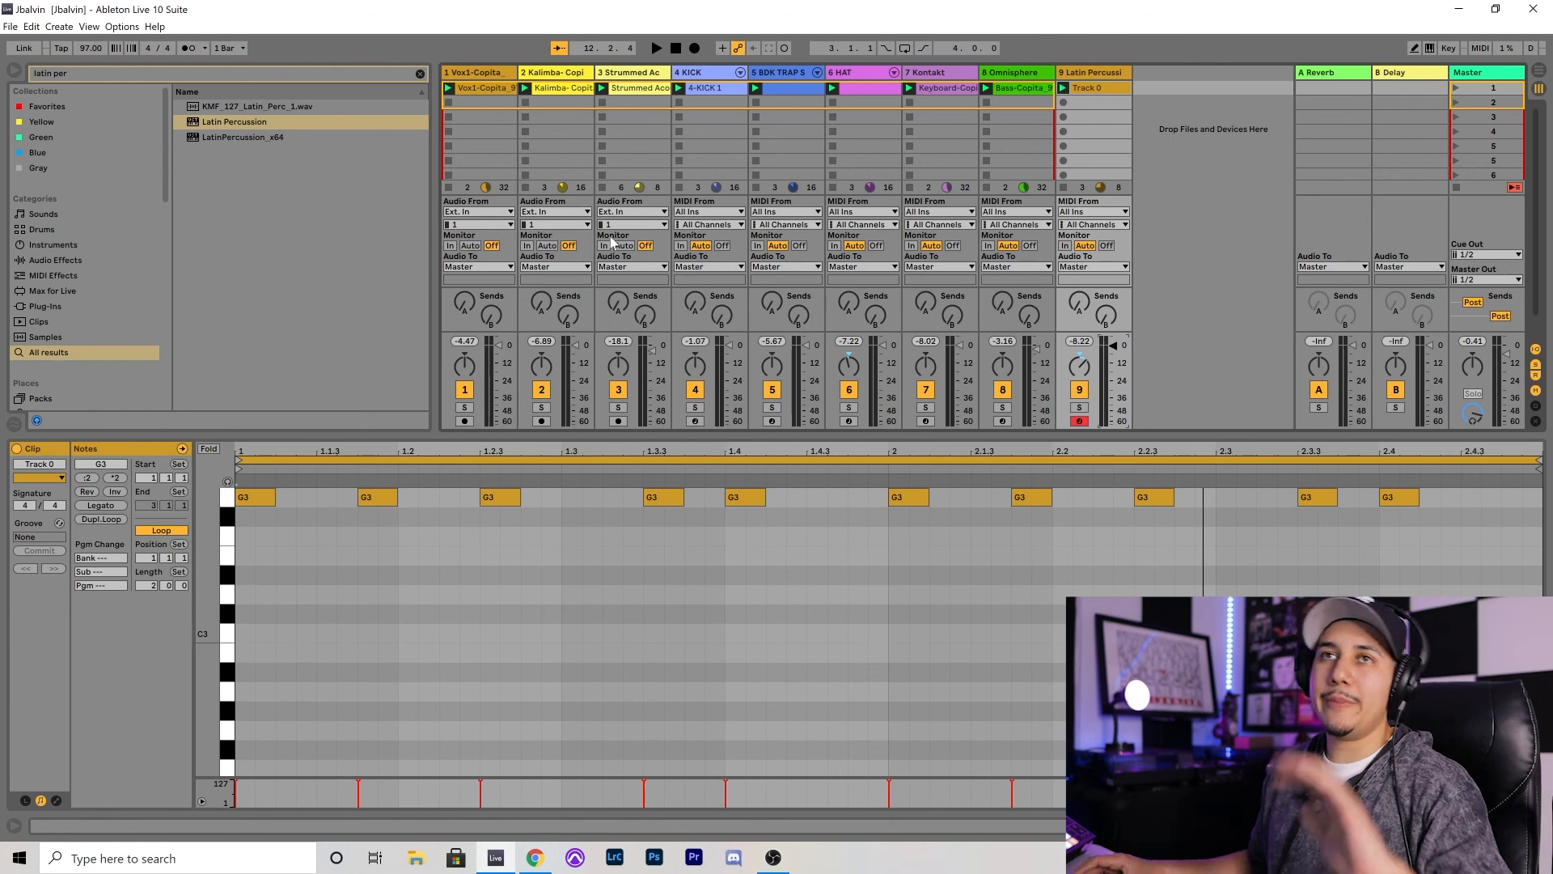
- Search the browser for "salsa con" and add Salsa-Conga Tumba-200bpm.alc as a new track in scene 1
{"action": "left_click", "coordinate": [420, 74]}
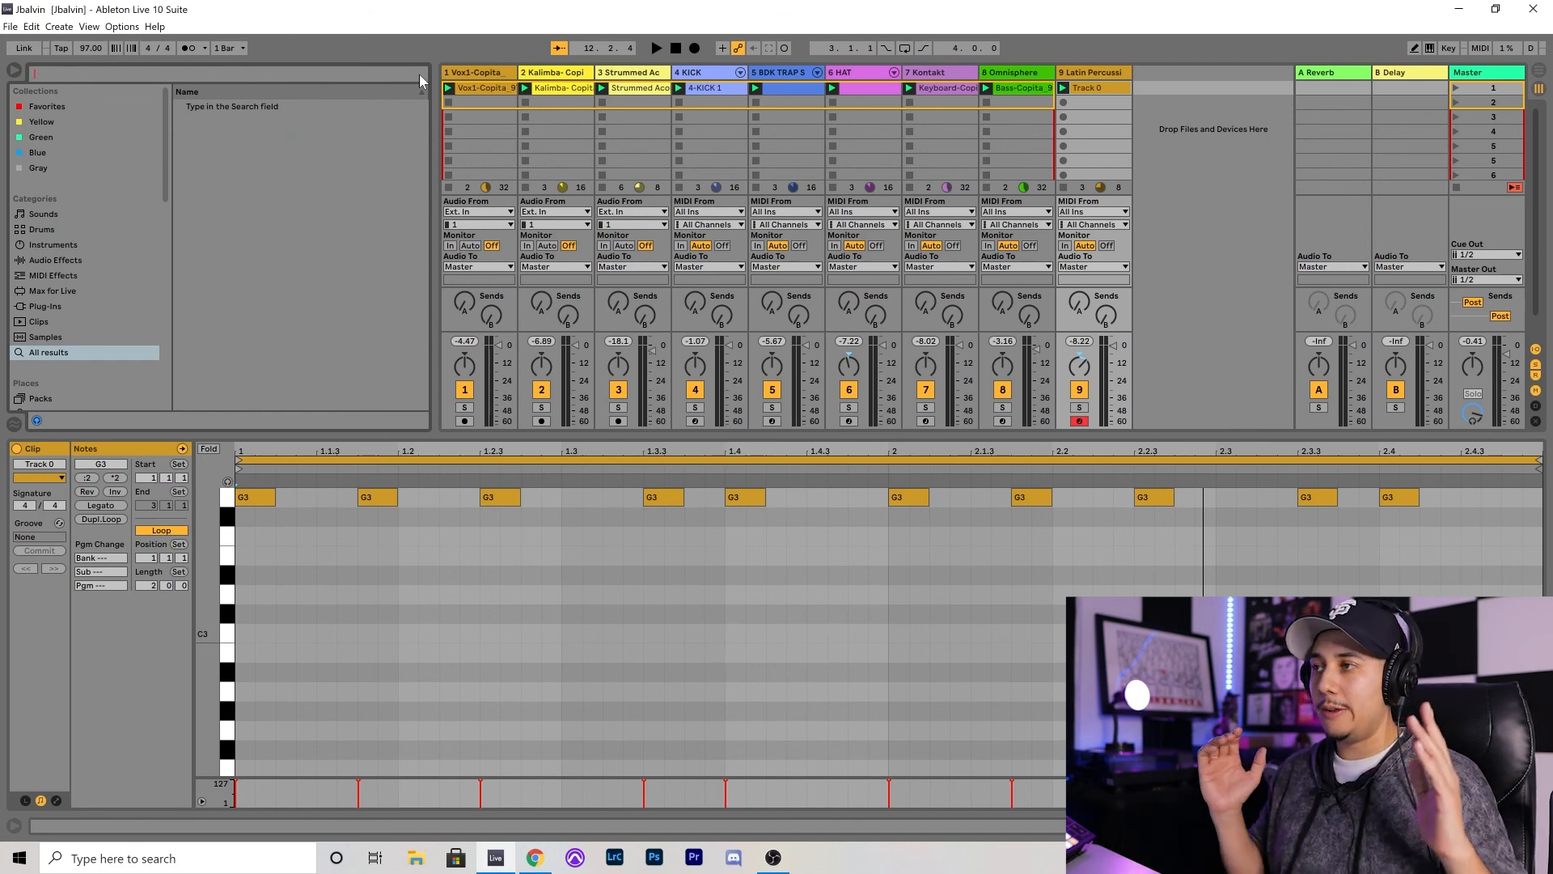
{"action": "type", "text": "salsa"}
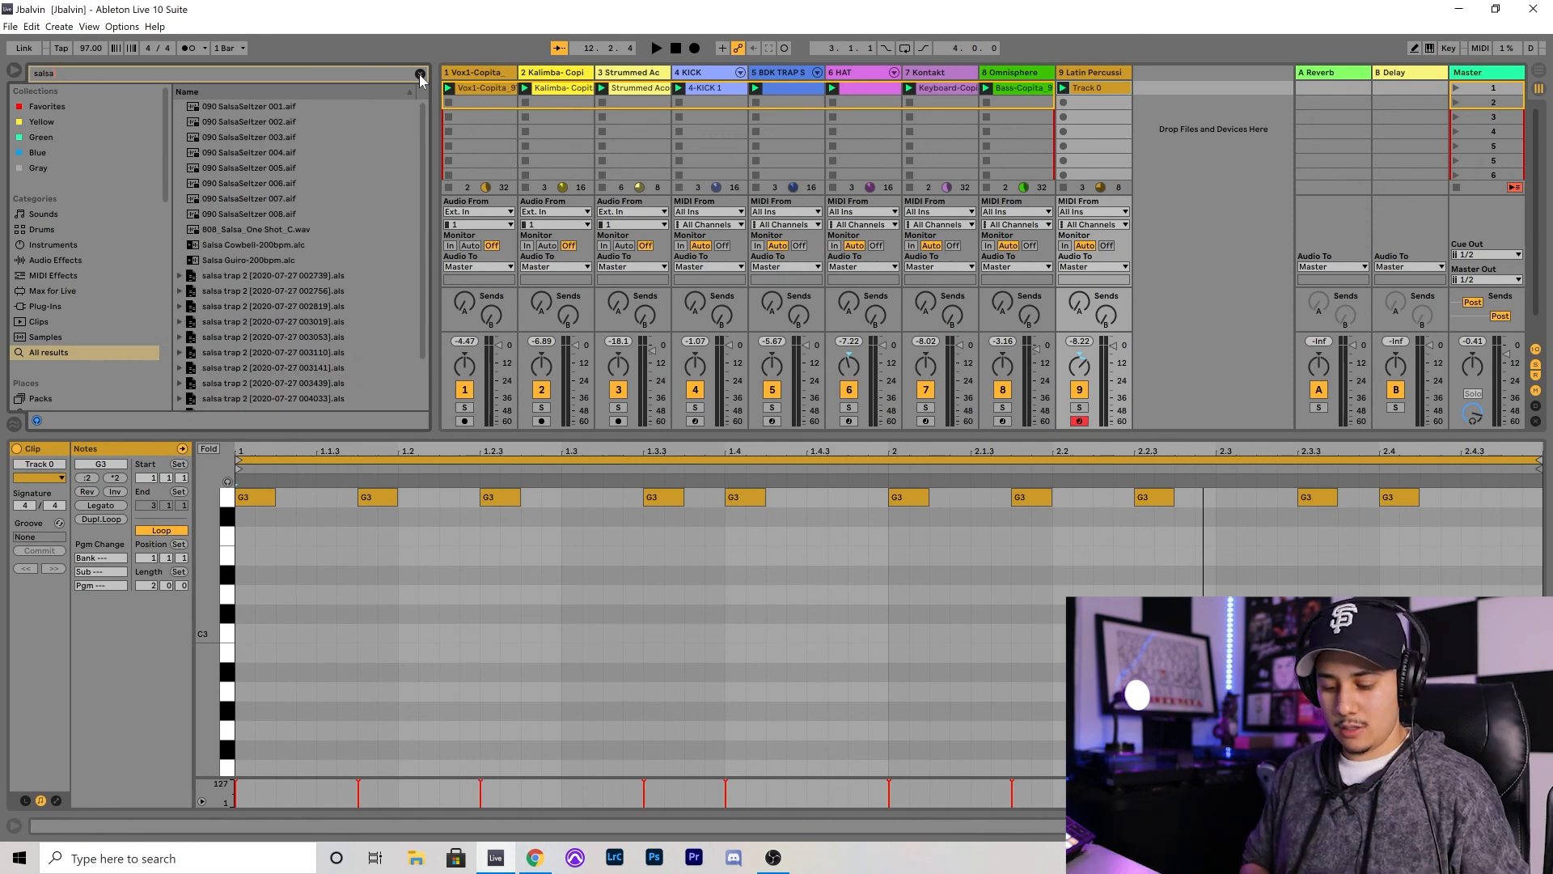
{"action": "type", "text": " con"}
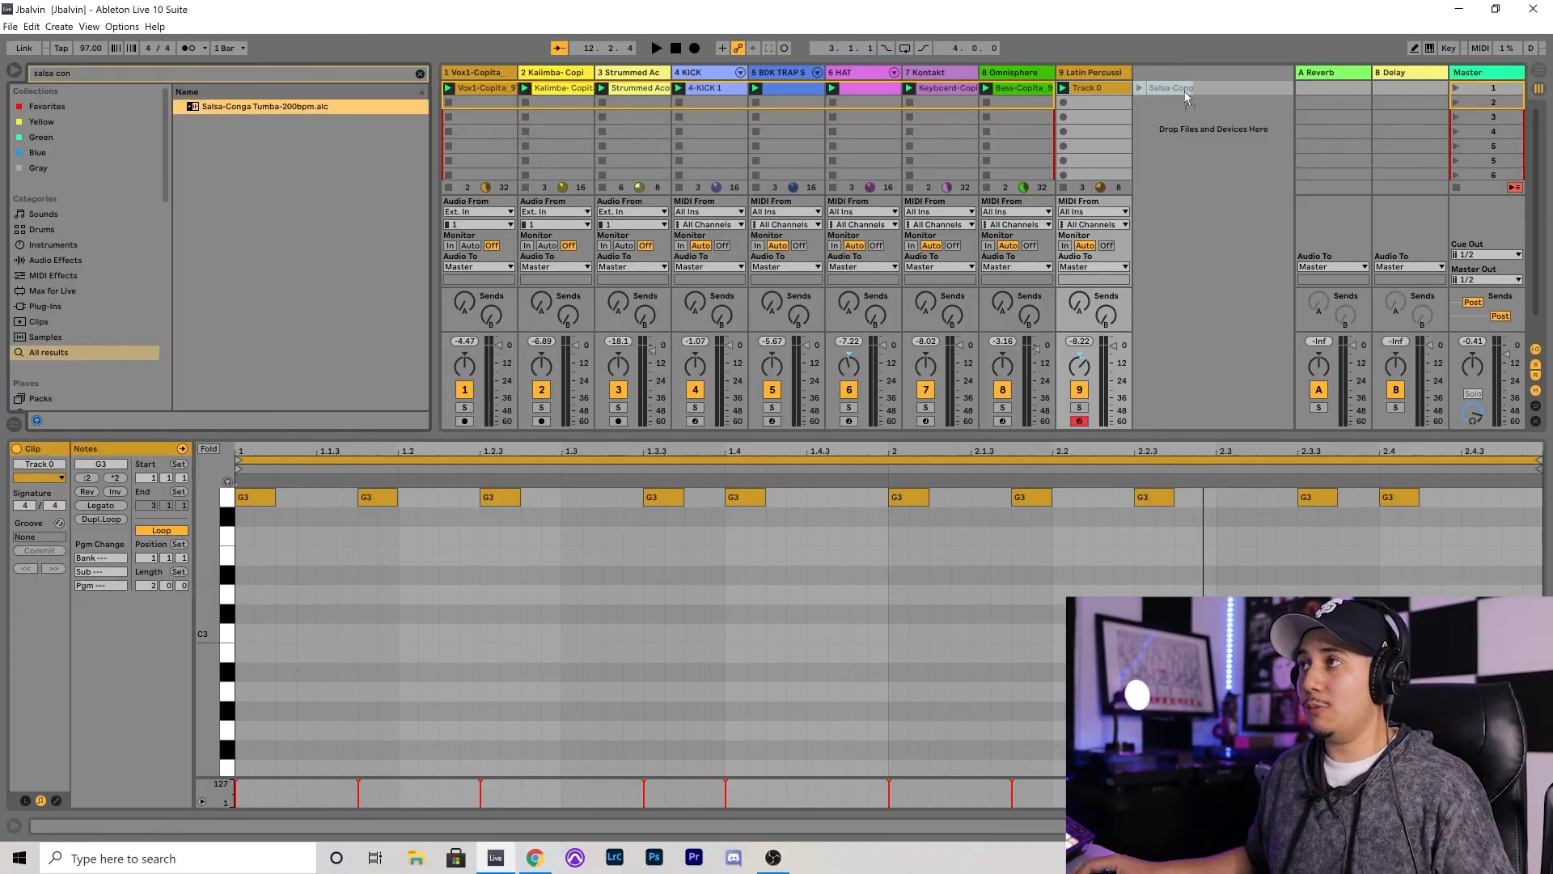
{"action": "left_click_drag", "start_coordinate": [1176, 95], "coordinate": [1212, 62]}
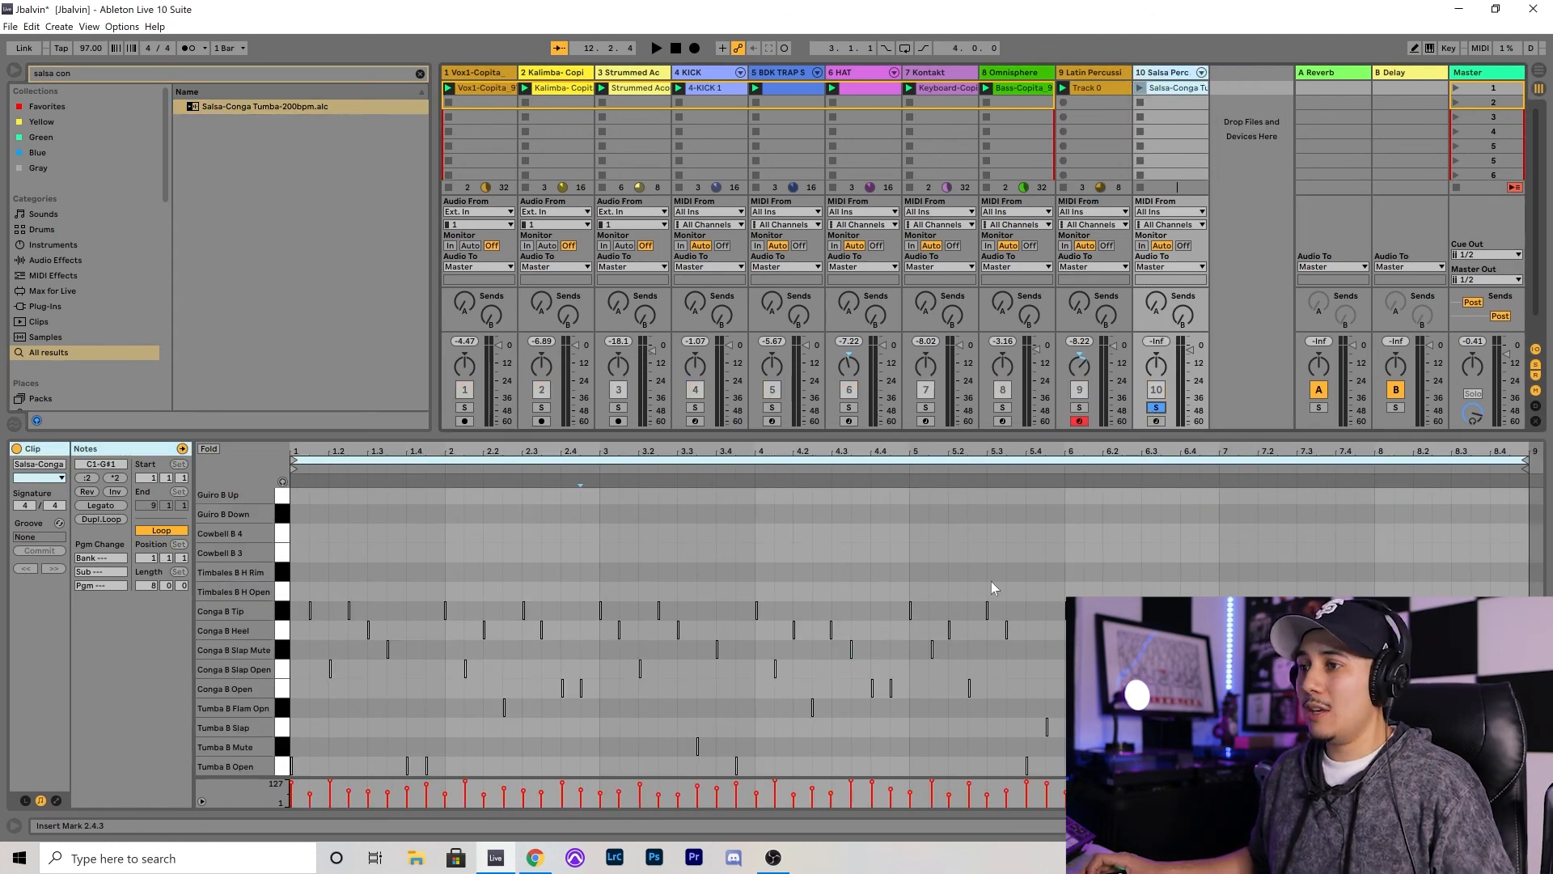
- Compress the conga clip's notes and loop to 4 bars, and lower the salsa percussion track's volume slightly
{"action": "left_click", "coordinate": [796, 572]}
{"action": "right_click", "coordinate": [774, 557]}
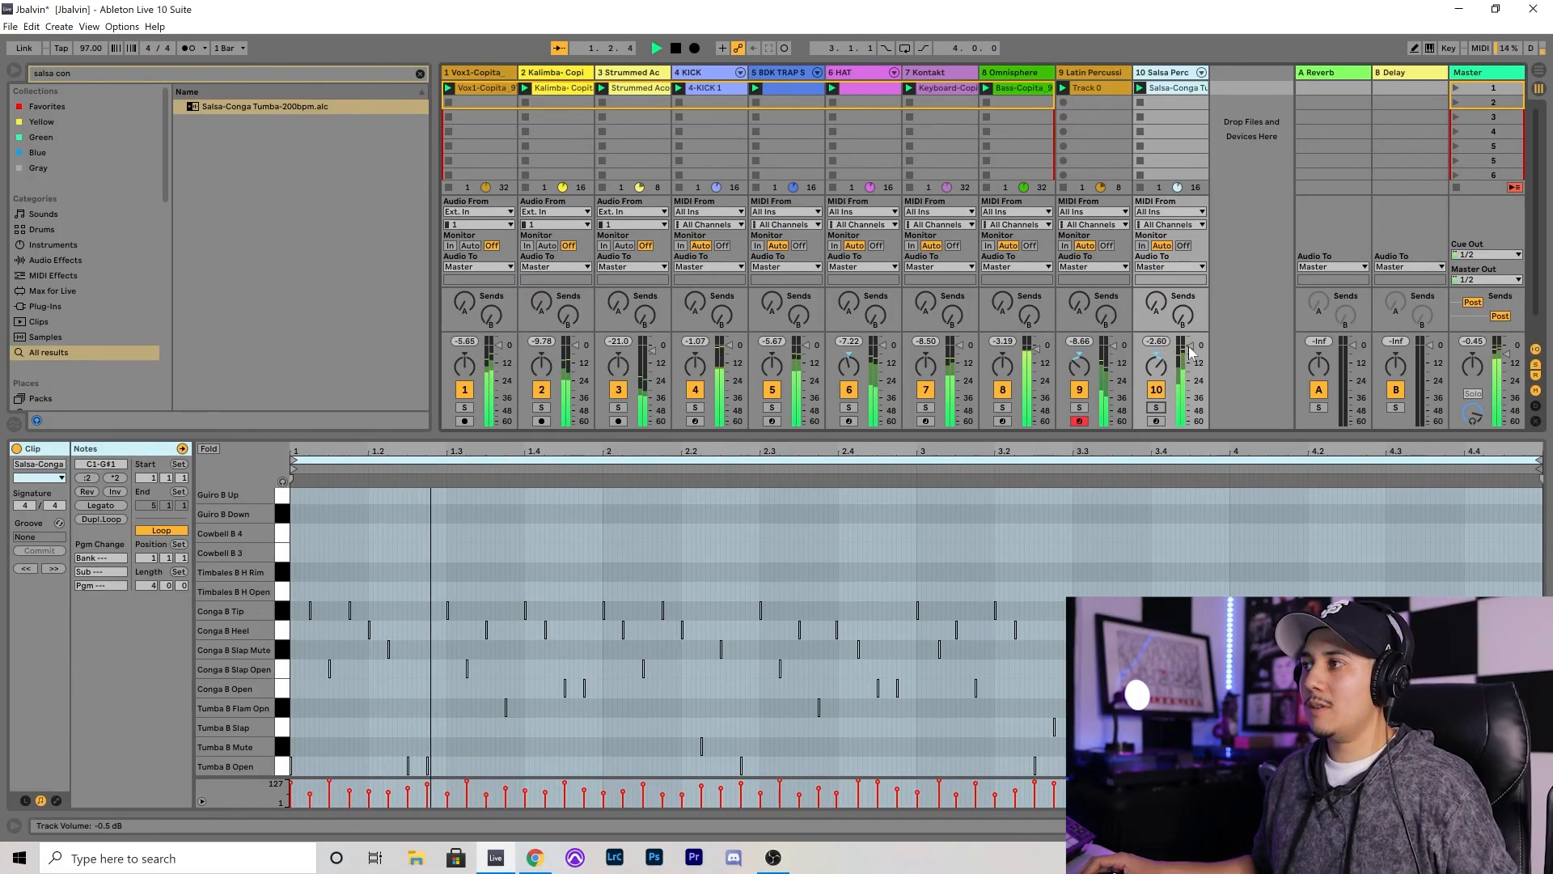
{"action": "left_click_drag", "start_coordinate": [1190, 346], "coordinate": [1190, 352]}
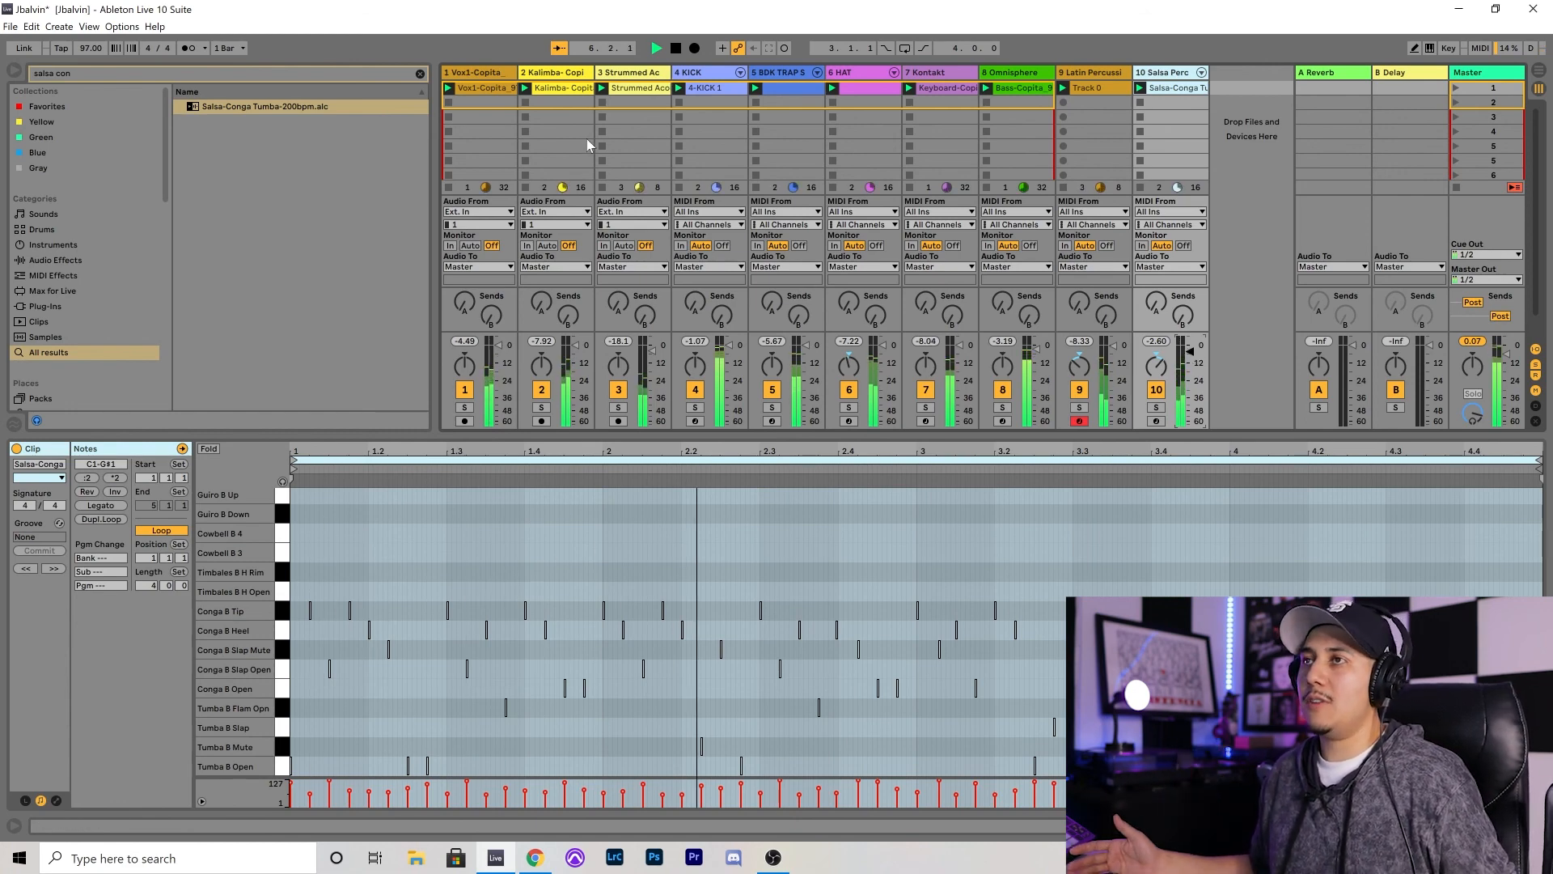
- Save the set, search the browser for "wide ambien" and add the Wide Ambience.adv reverb preset to the Vox1-Copita track
{"action": "left_click", "coordinate": [477, 74]}
{"action": "key", "text": "ctrl+s"}
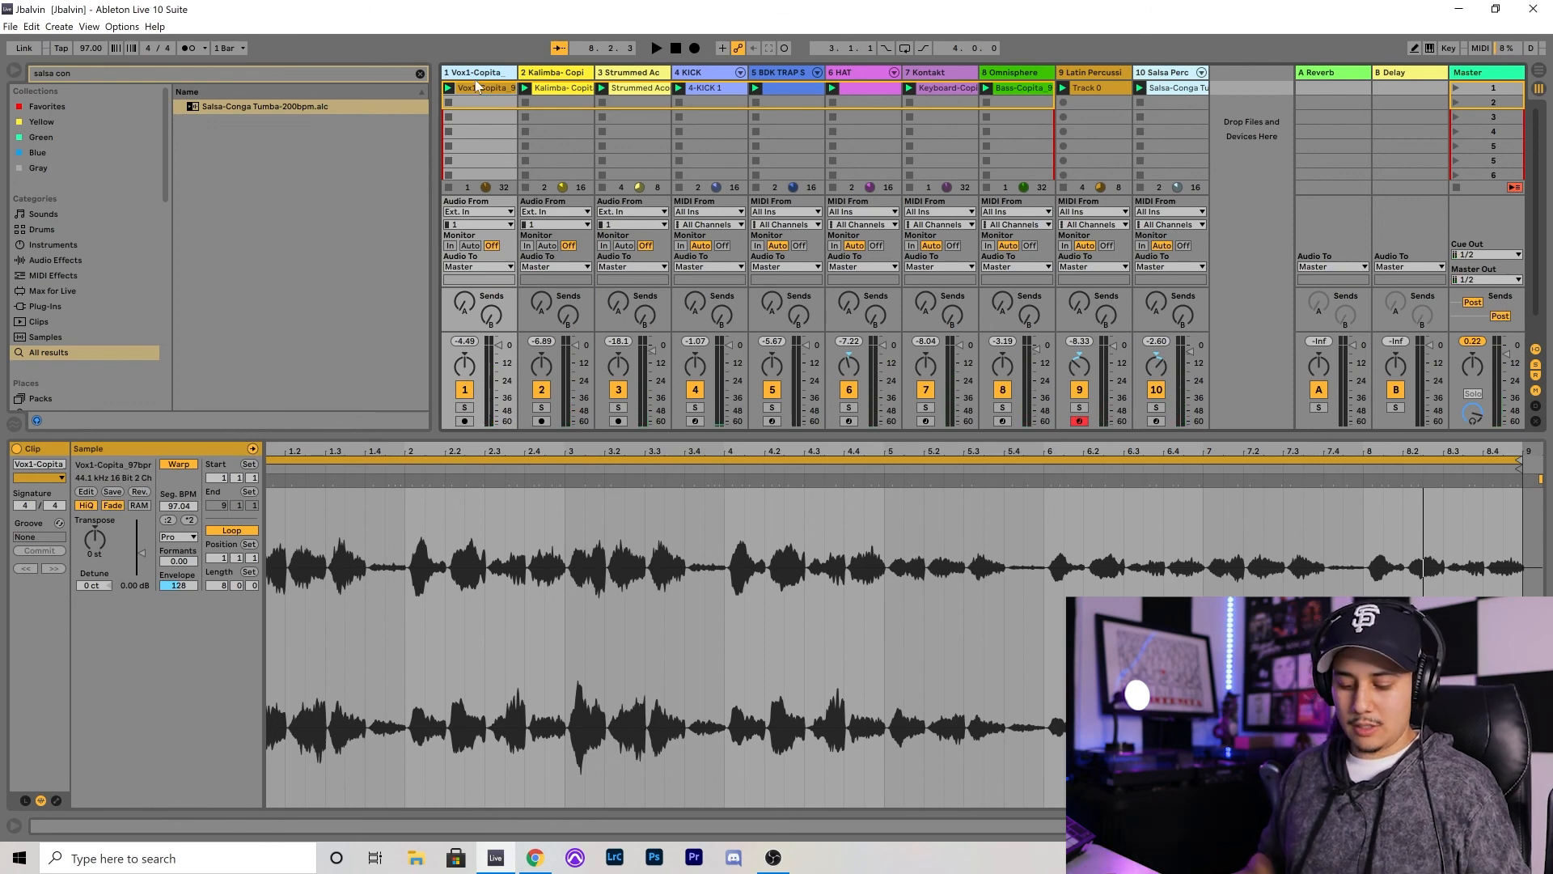
{"action": "key", "text": "ctrl+f"}
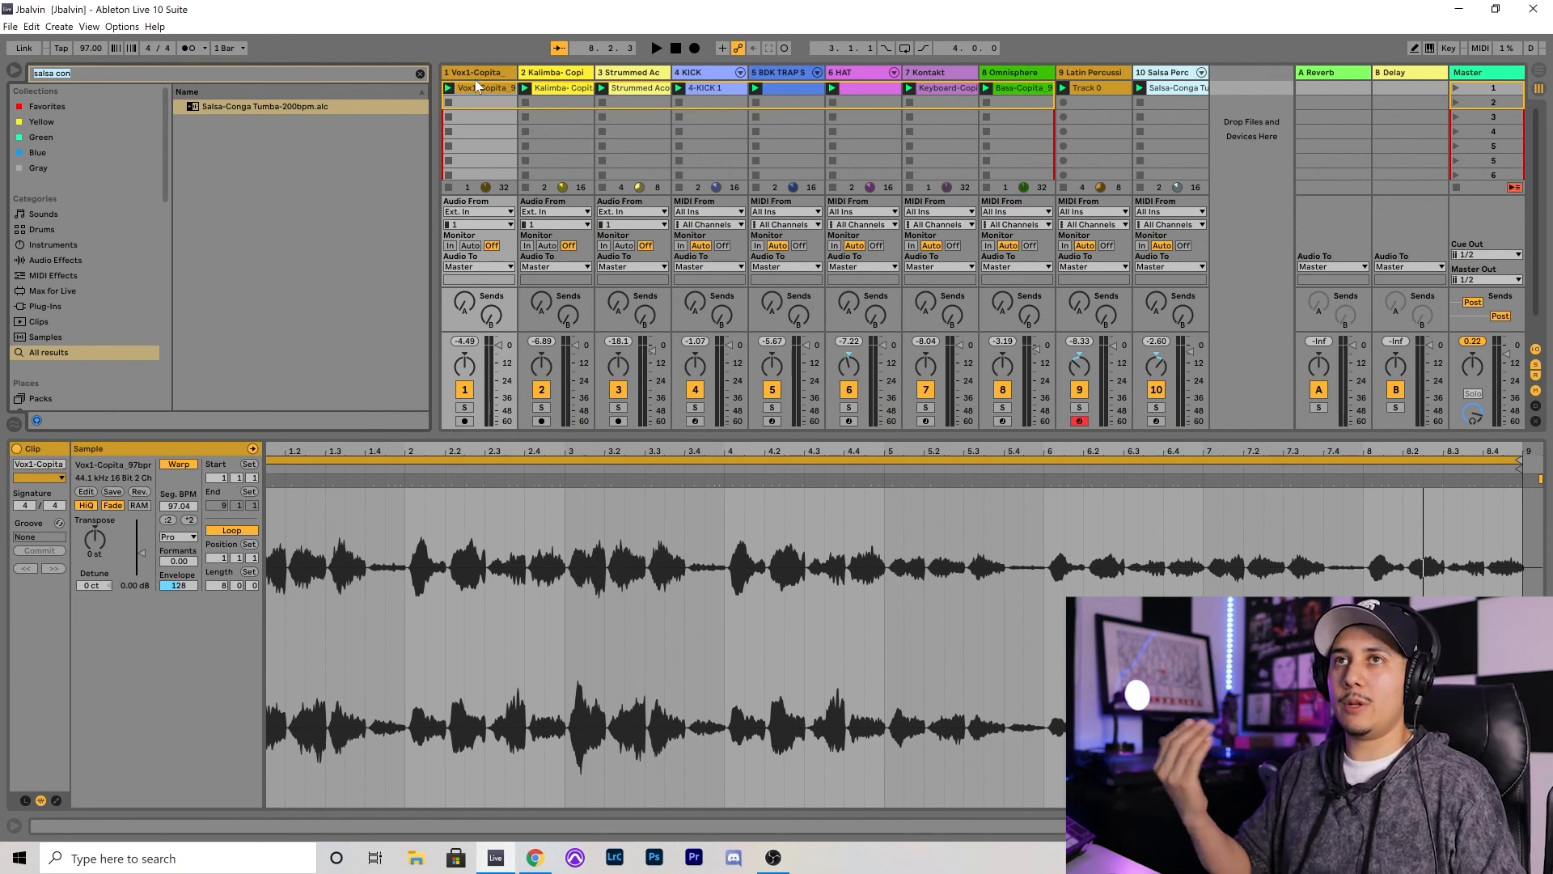
{"action": "type", "text": "wide"}
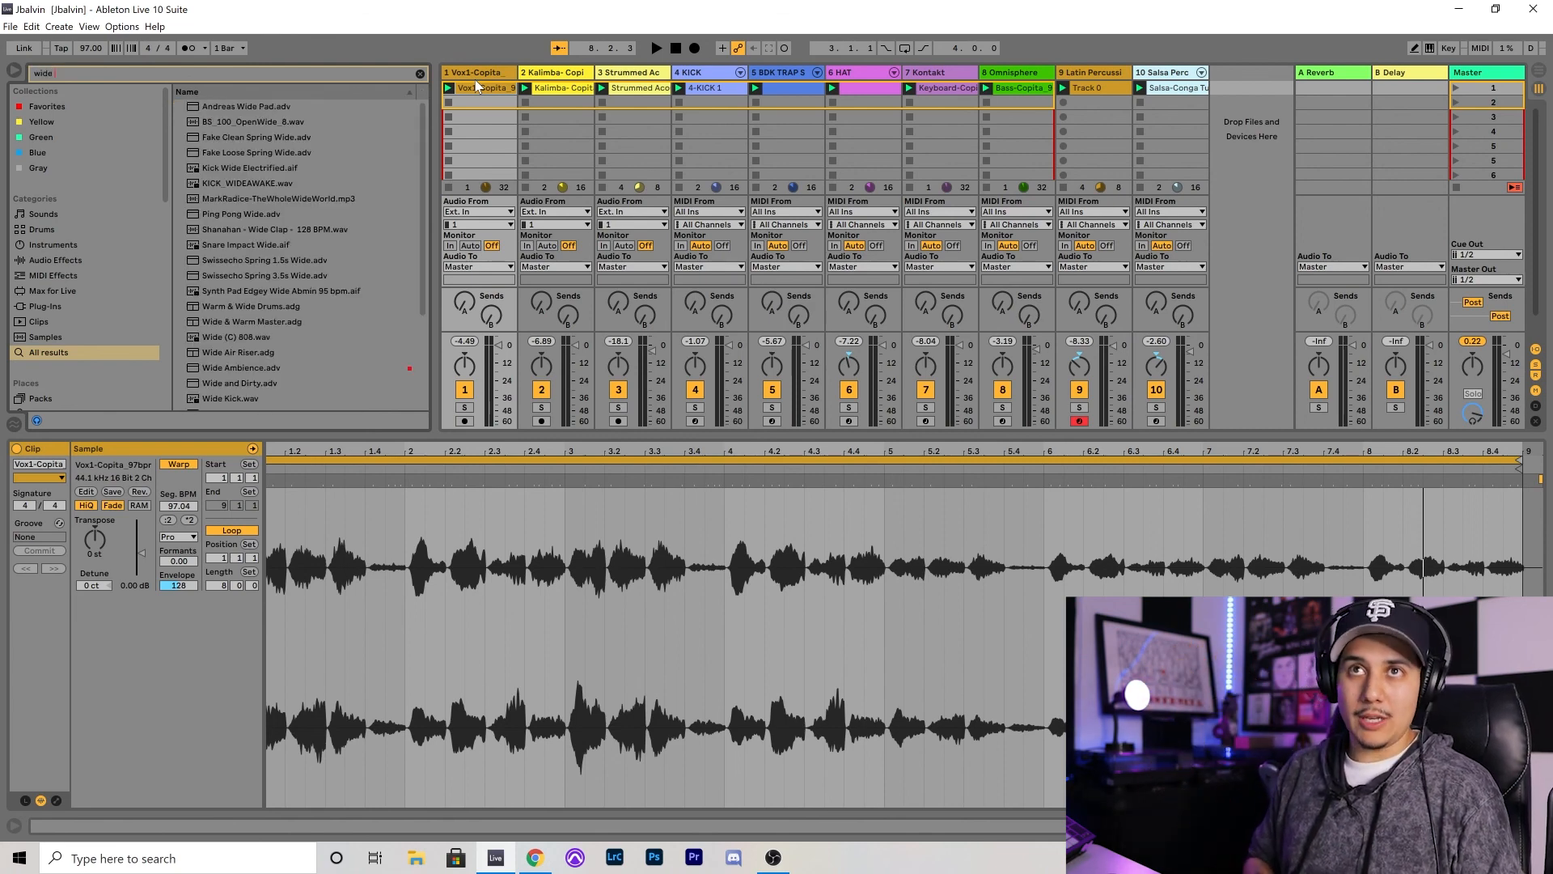
{"action": "type", "text": " ambien"}
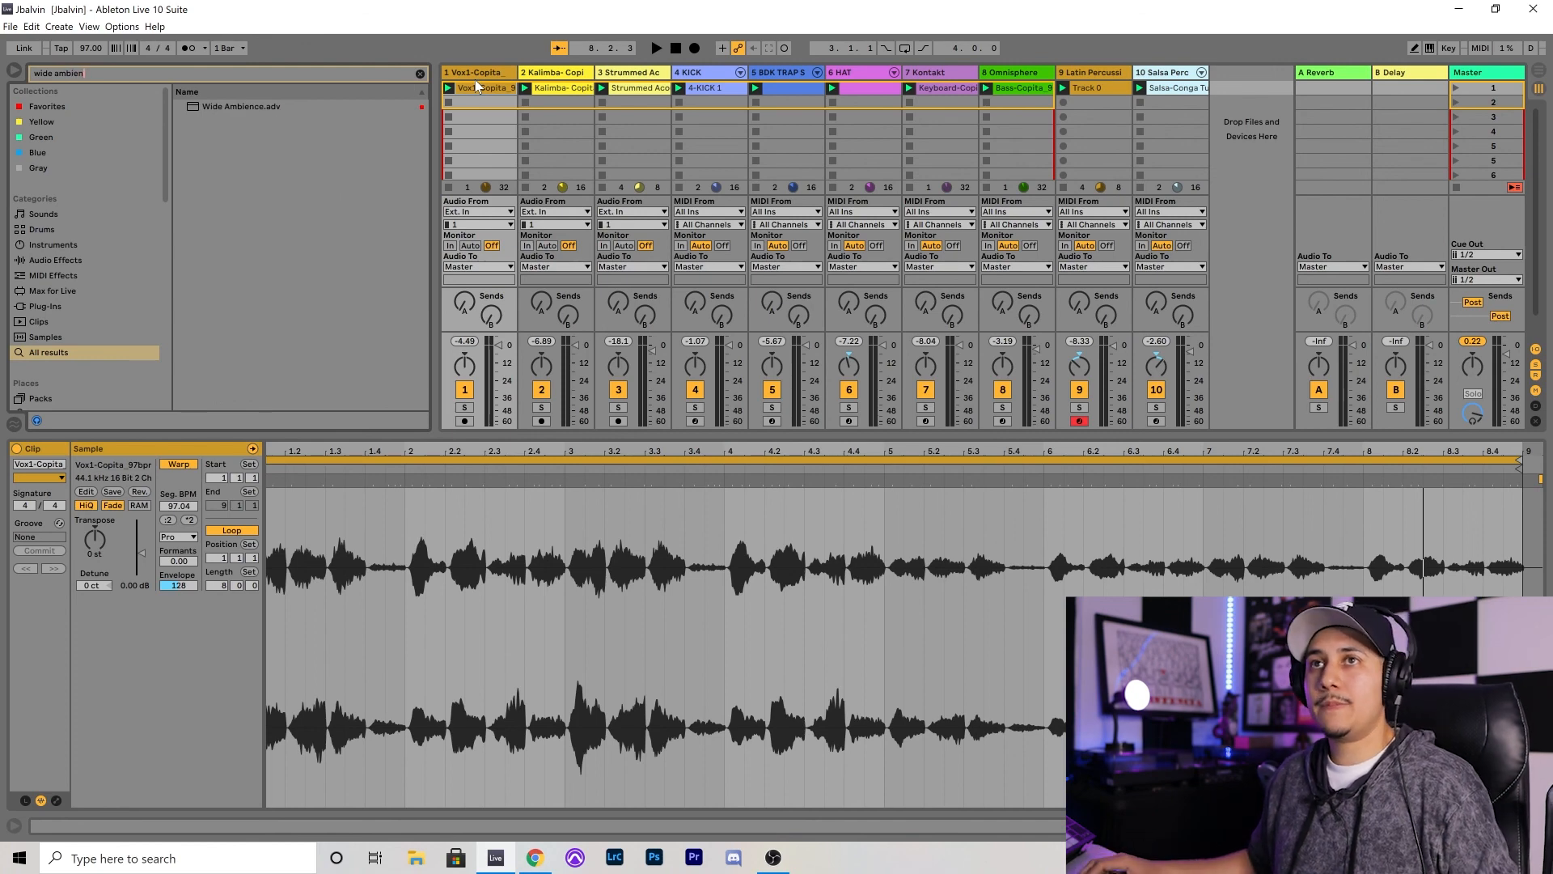
{"action": "left_click_drag", "start_coordinate": [232, 106], "coordinate": [477, 73]}
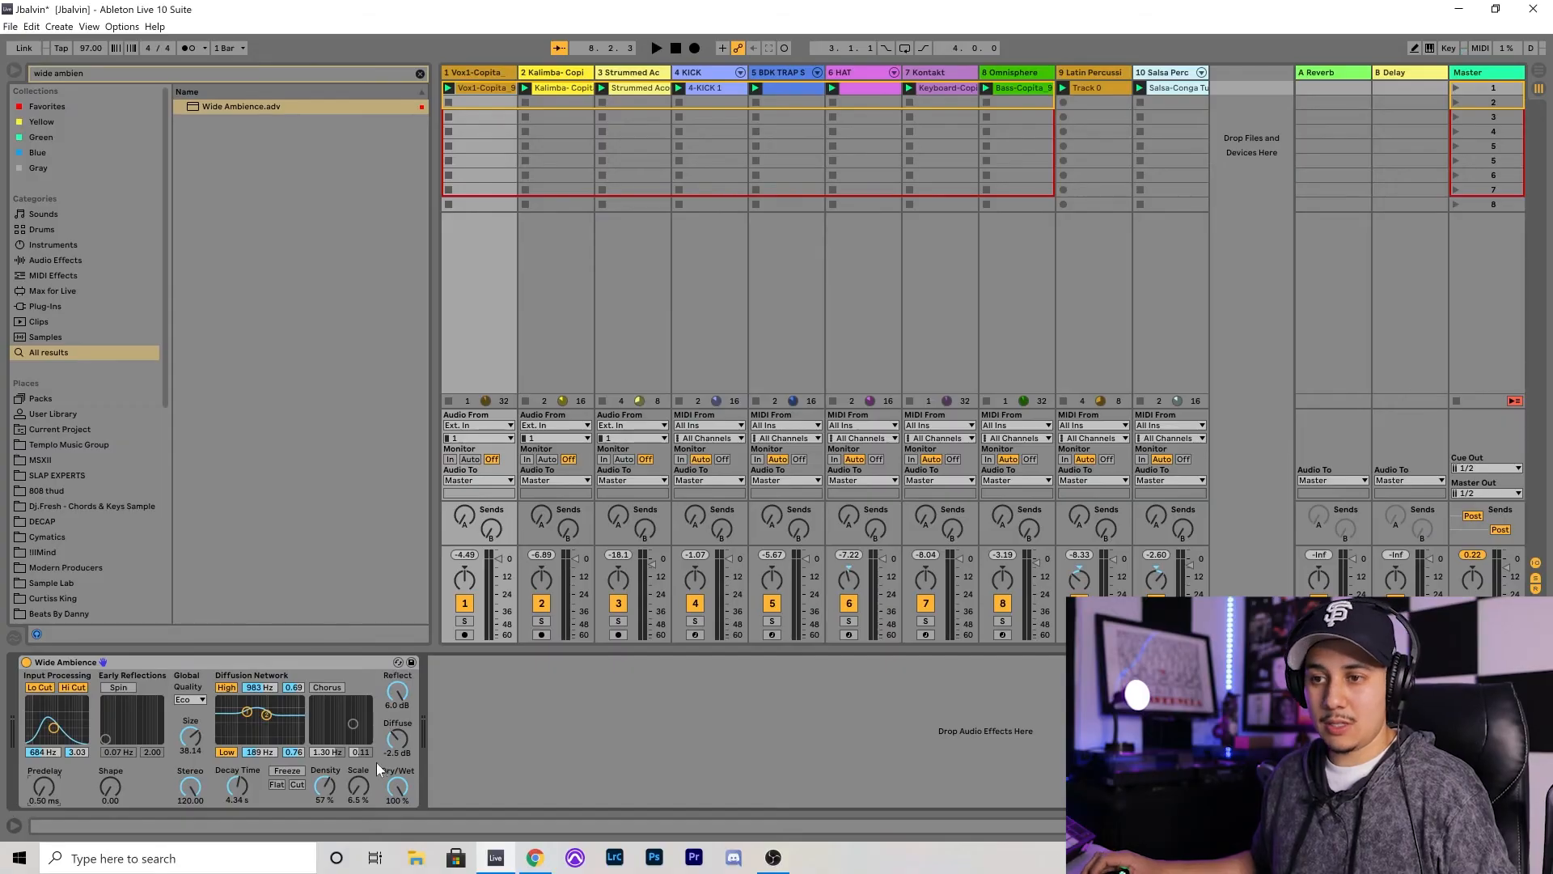
- Audition Wide Ambience on the soloed Vox1-Copita track, set its Dry/Wet to 73 %, and unsolo the track
{"action": "left_click", "coordinate": [465, 620]}
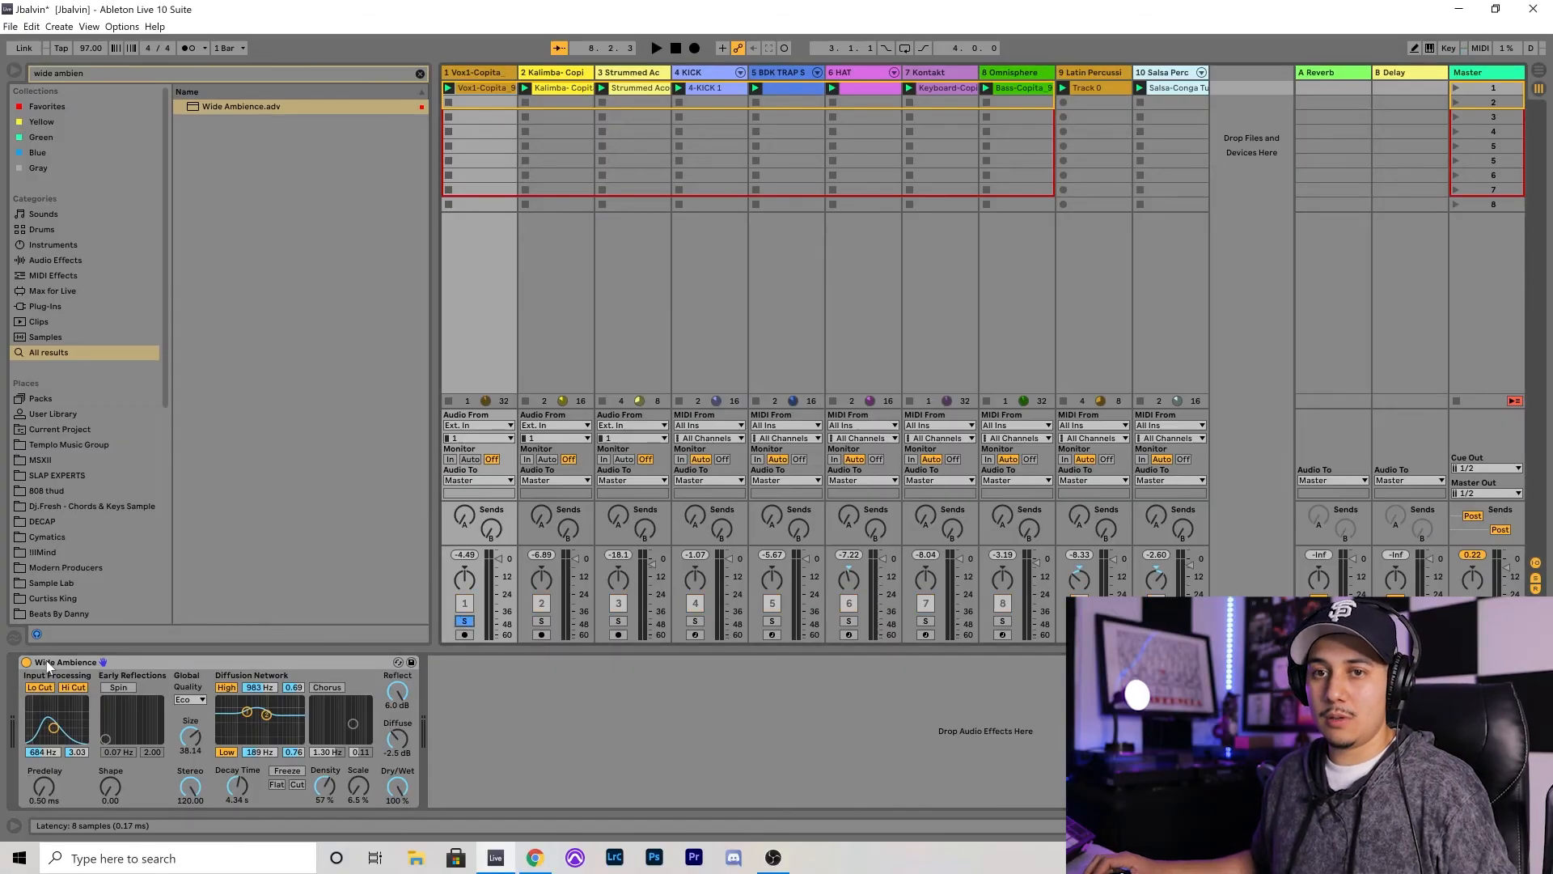
{"action": "left_click", "coordinate": [26, 663]}
{"action": "key", "text": "space"}
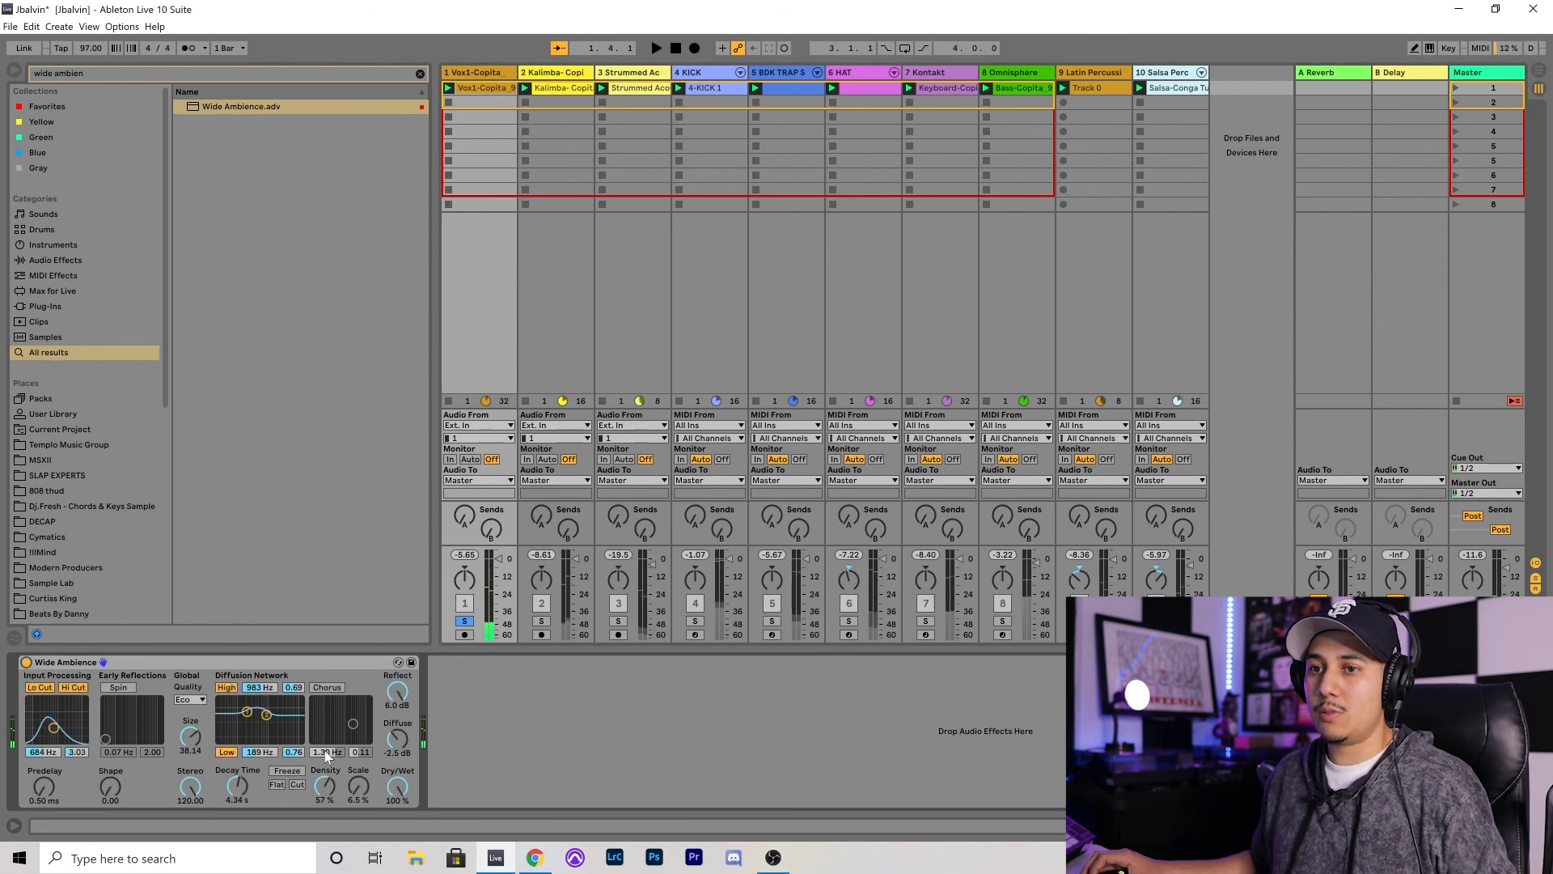
{"action": "key", "text": "space"}
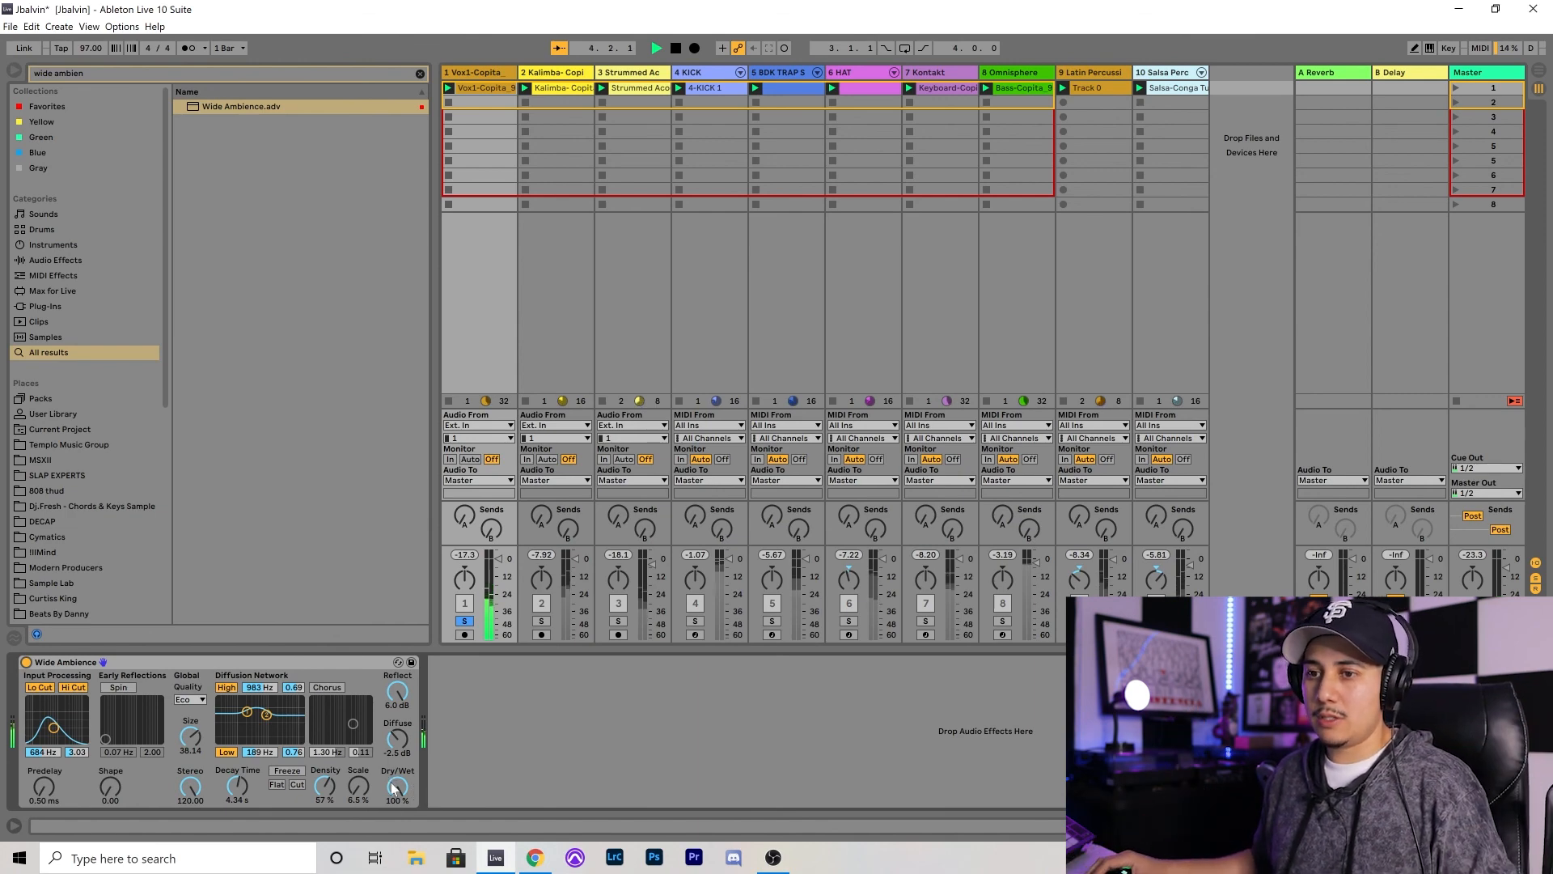
{"action": "left_click_drag", "start_coordinate": [397, 786], "coordinate": [397, 789]}
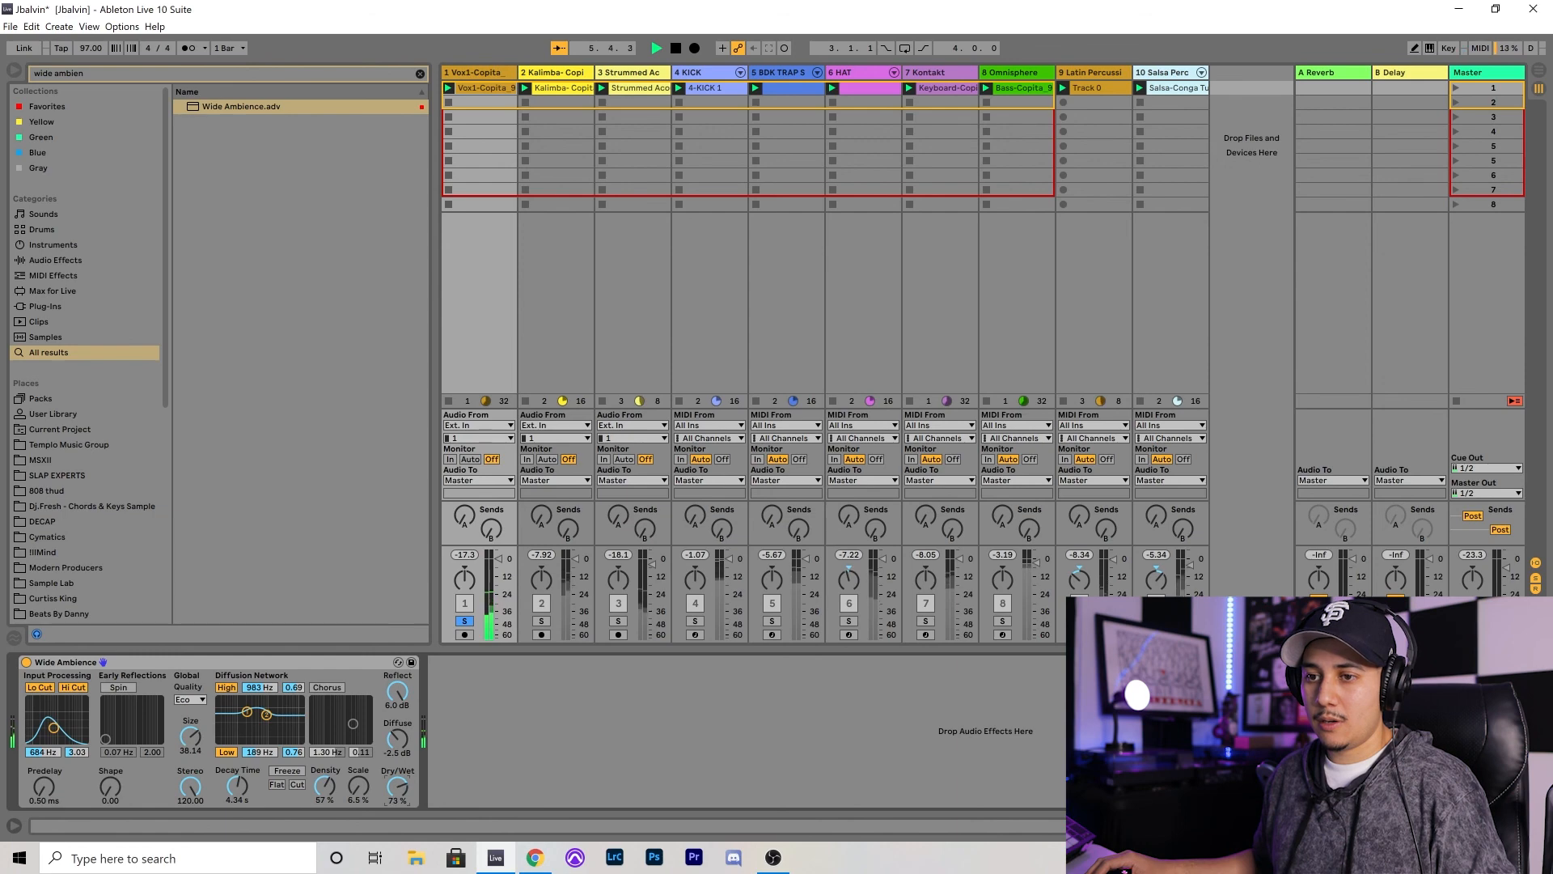
{"action": "left_click", "coordinate": [464, 621]}
- Listen to the full beat with all tracks and view the devices on the HAT and Kontakt tracks
{"action": "key", "text": "space"}
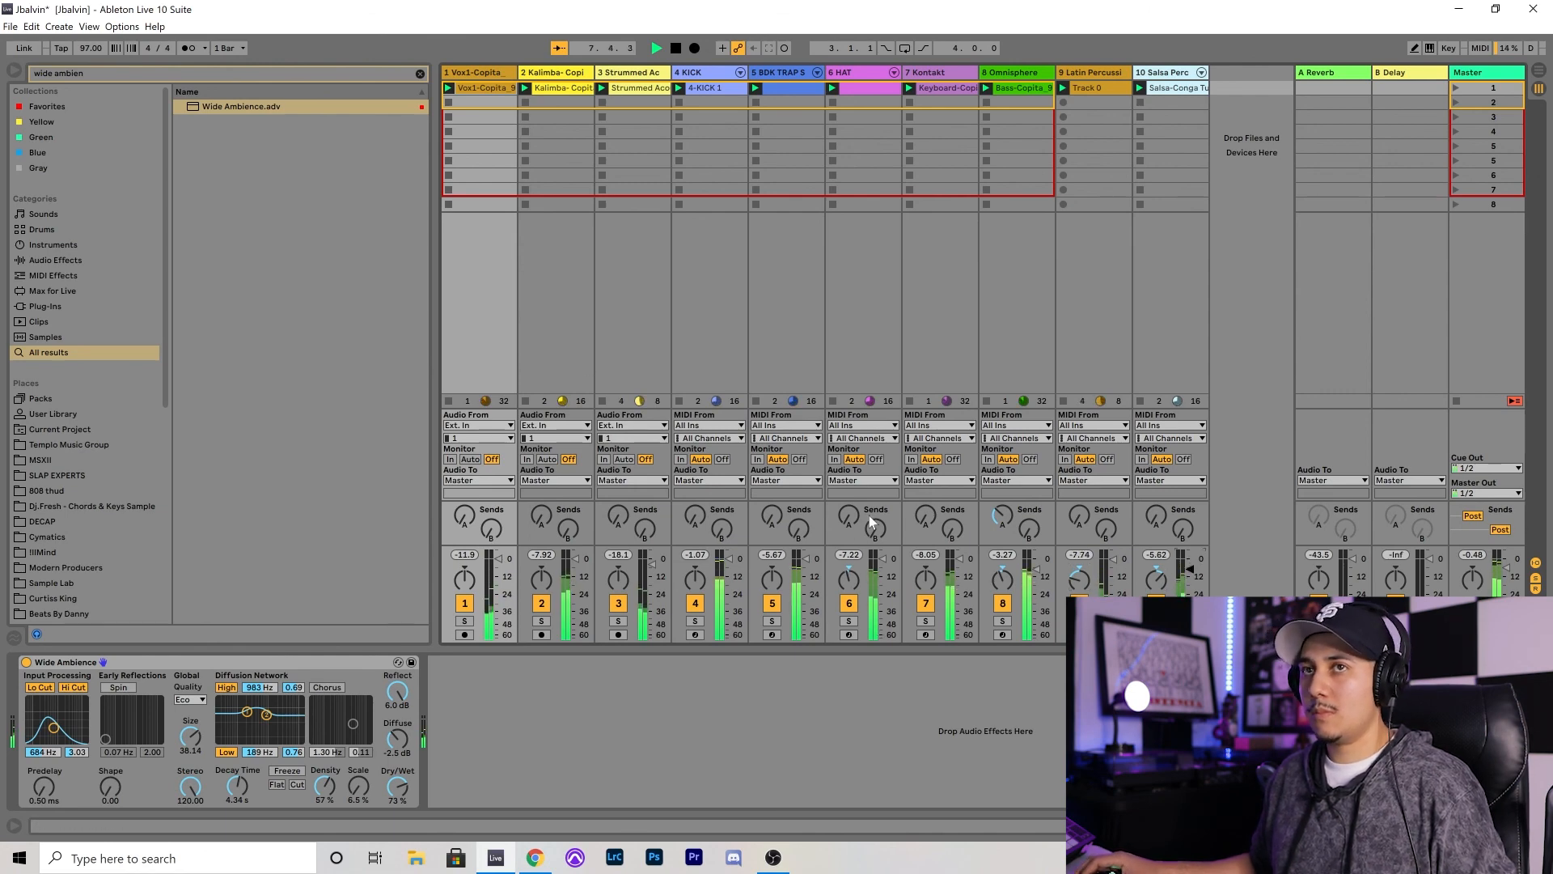
{"action": "left_click", "coordinate": [846, 320]}
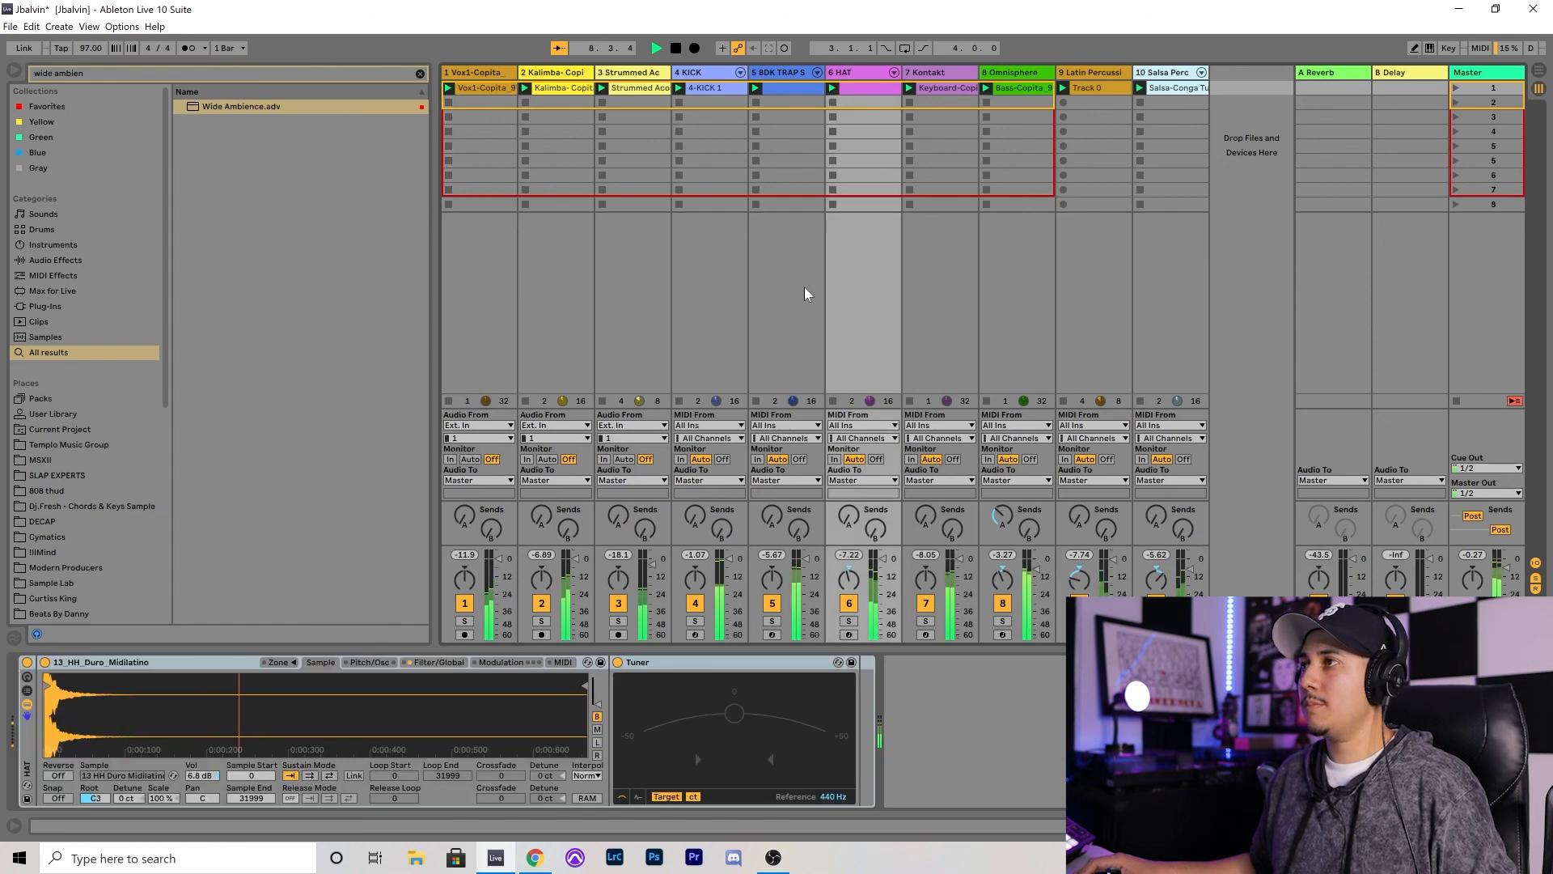
{"action": "left_click", "coordinate": [942, 268]}
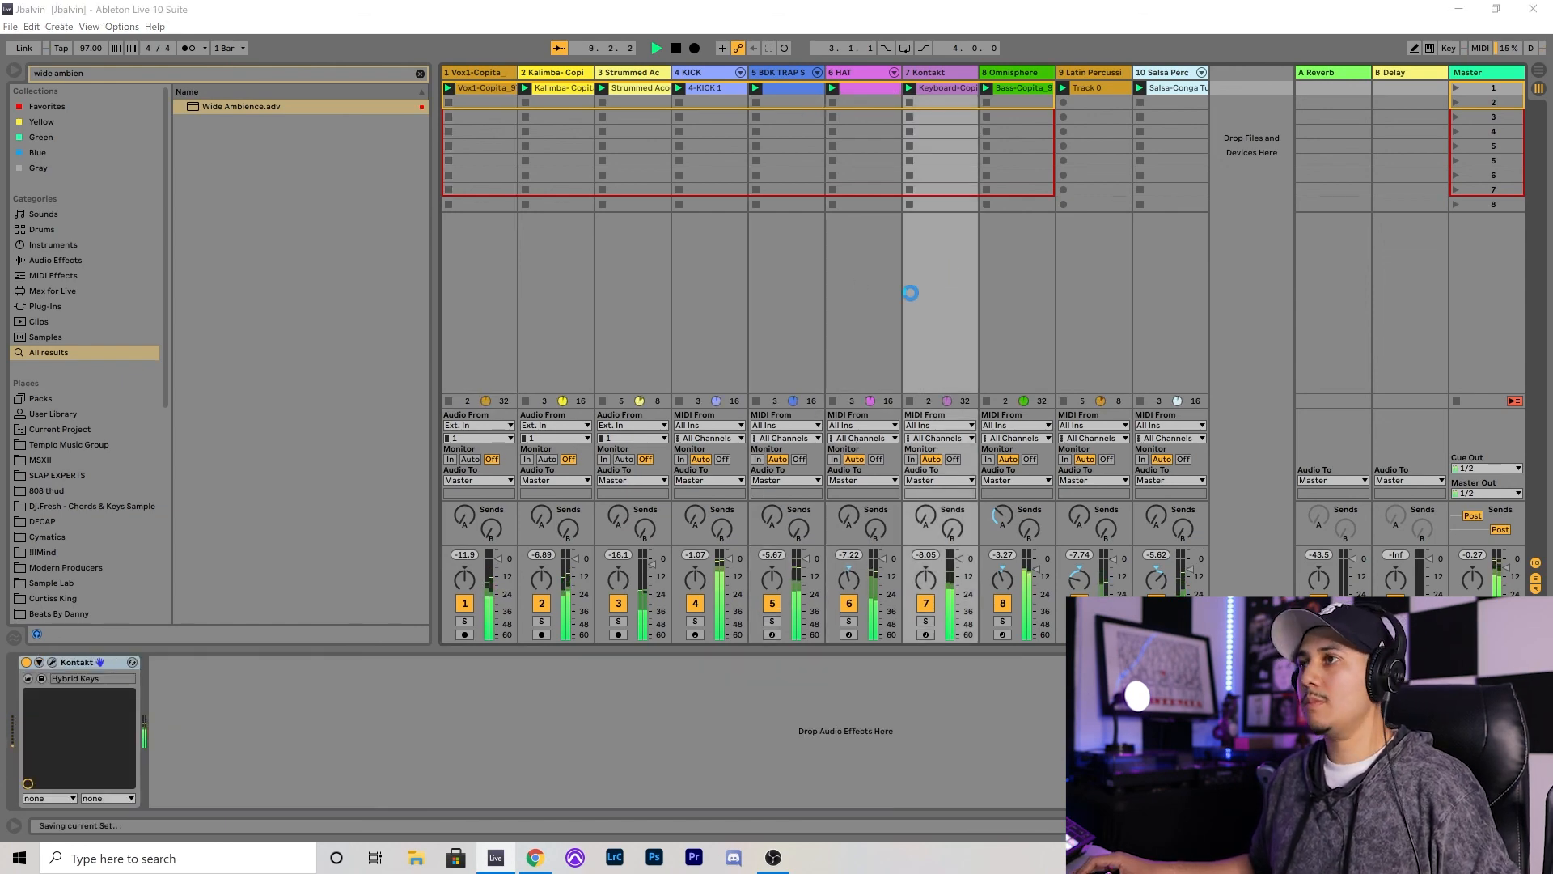